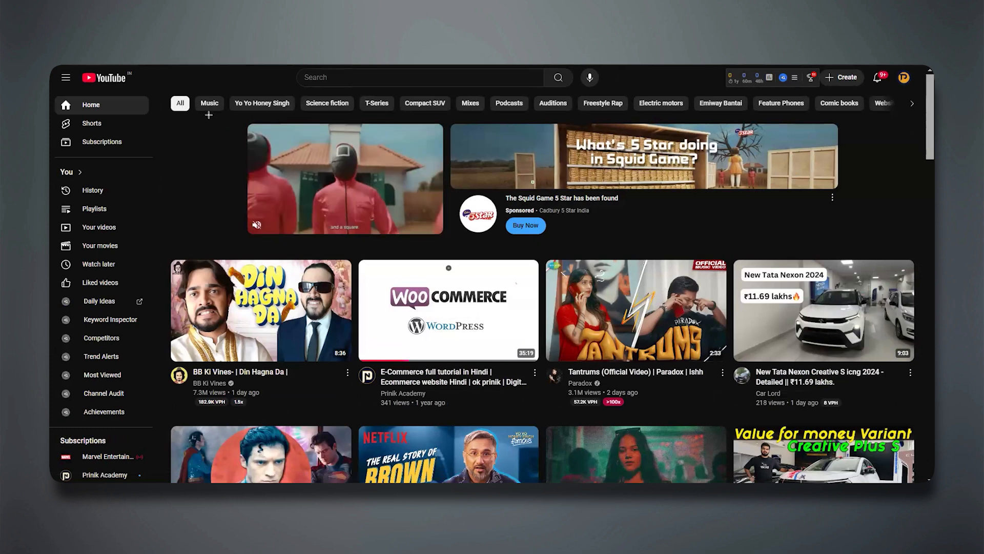
Outline the sponsored ad, its video and its banner image on the YouTube home page in red, and clear the outlines.
left_click_drag(208, 116, 906, 251)
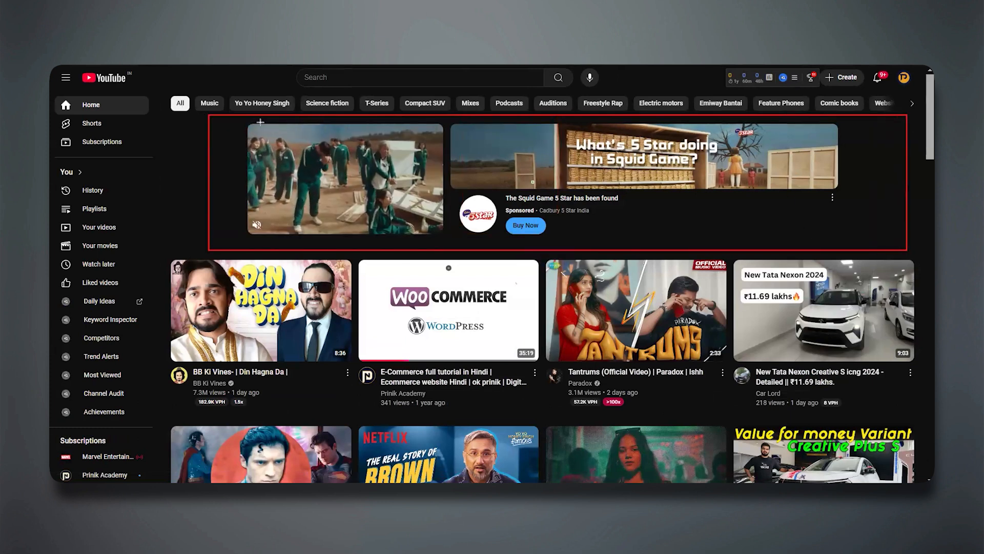
left_click_drag(236, 123, 334, 221)
left_click_drag(439, 265, 447, 244)
left_click_drag(450, 119, 866, 195)
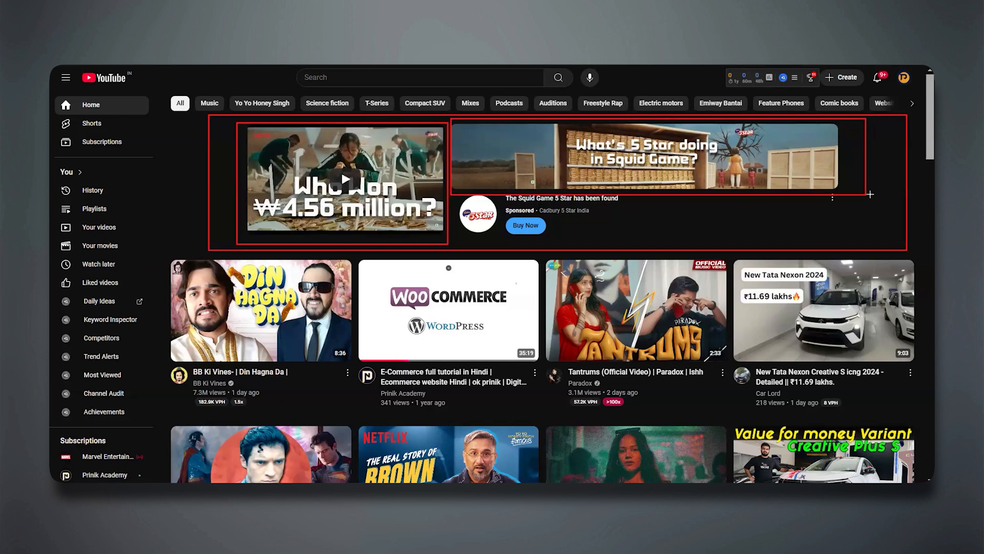
key("Escape")
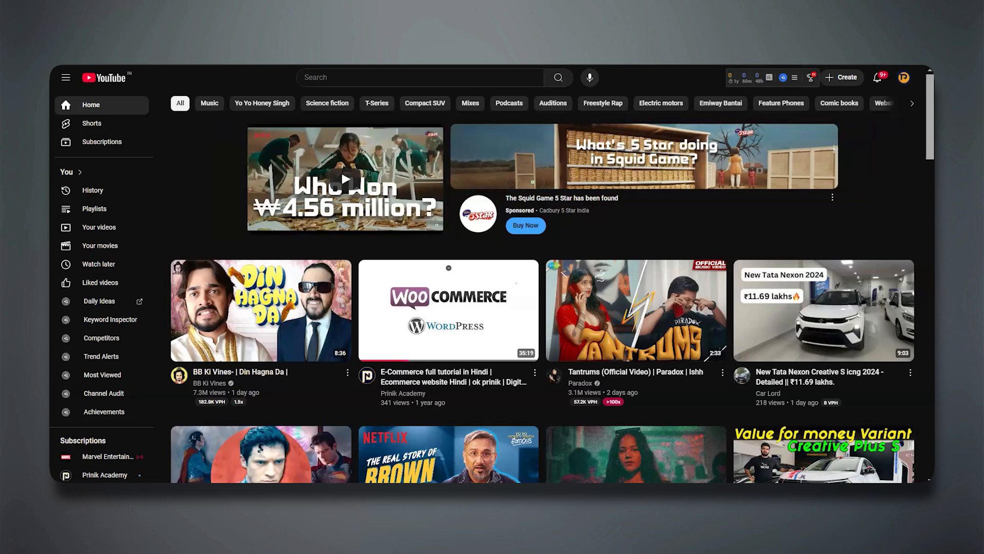
Examine the home feed's recommended videos and Shorts below the sponsored ad.
scroll(393, 299, "down", 5)
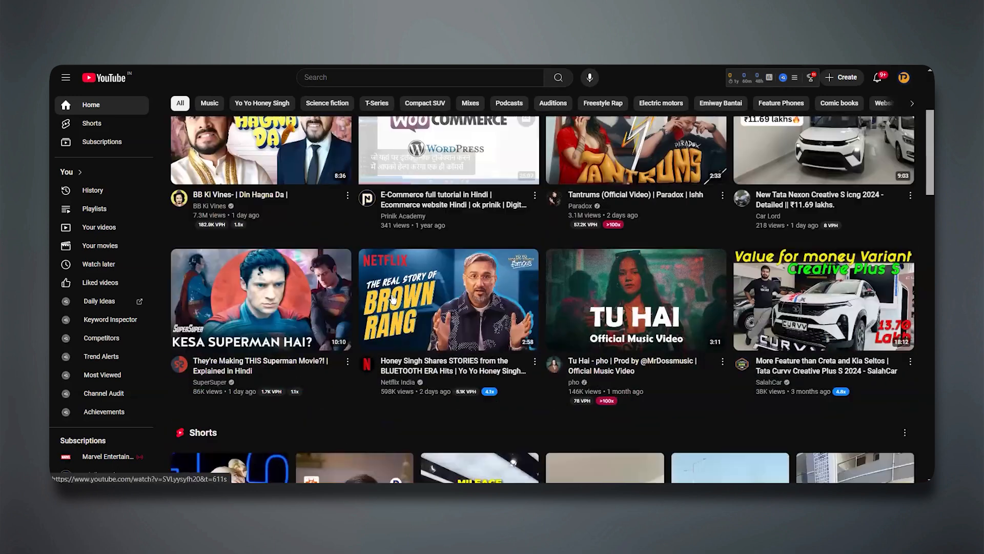
scroll(396, 303, "up", 5)
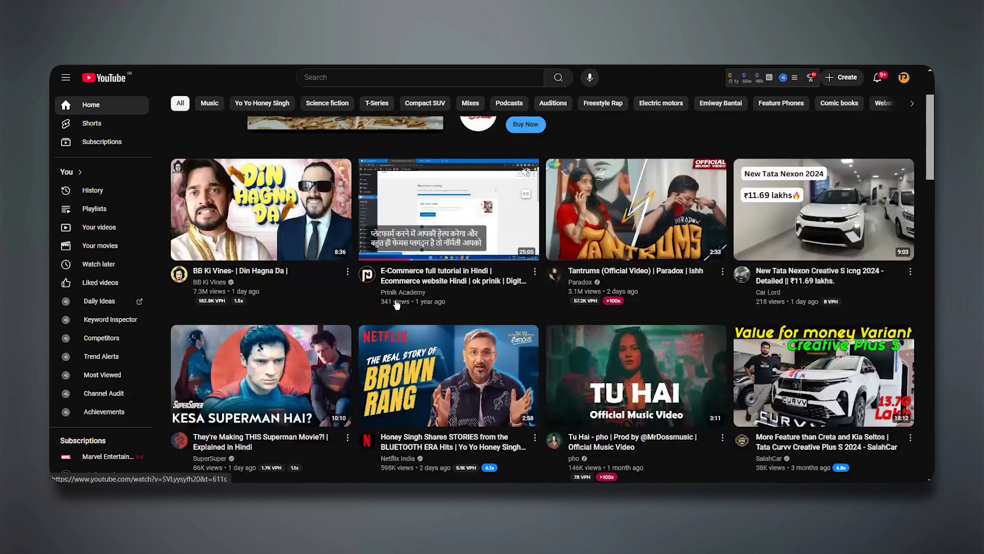
scroll(396, 305, "down", 3)
scroll(396, 304, "up", 3)
scroll(396, 304, "down", 5)
scroll(396, 304, "down", 7)
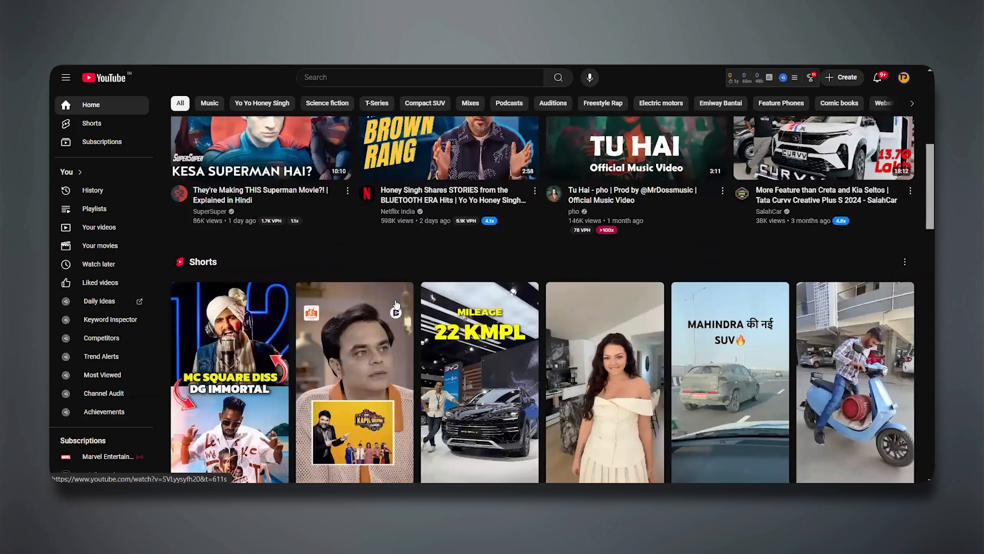
scroll(397, 305, "down", 9)
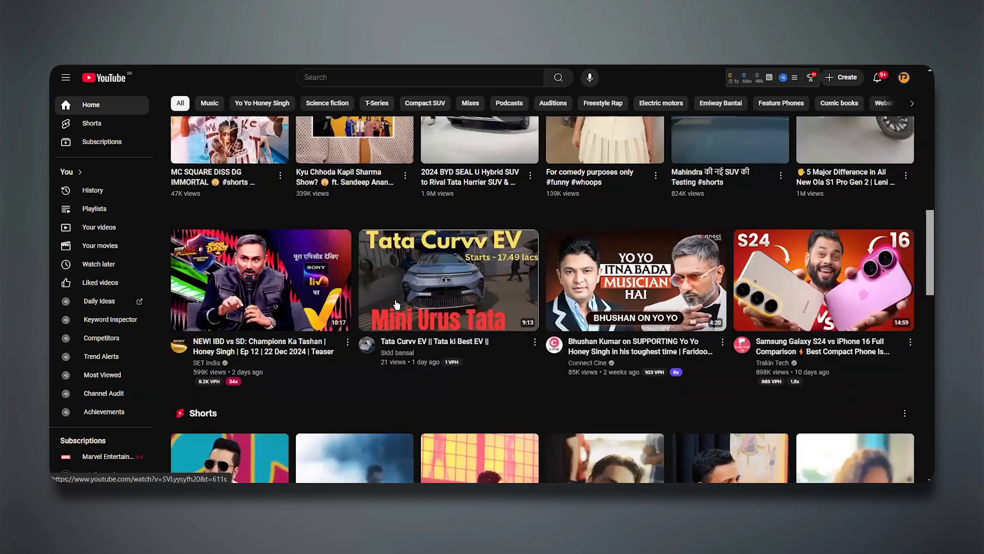
scroll(396, 305, "down", 7)
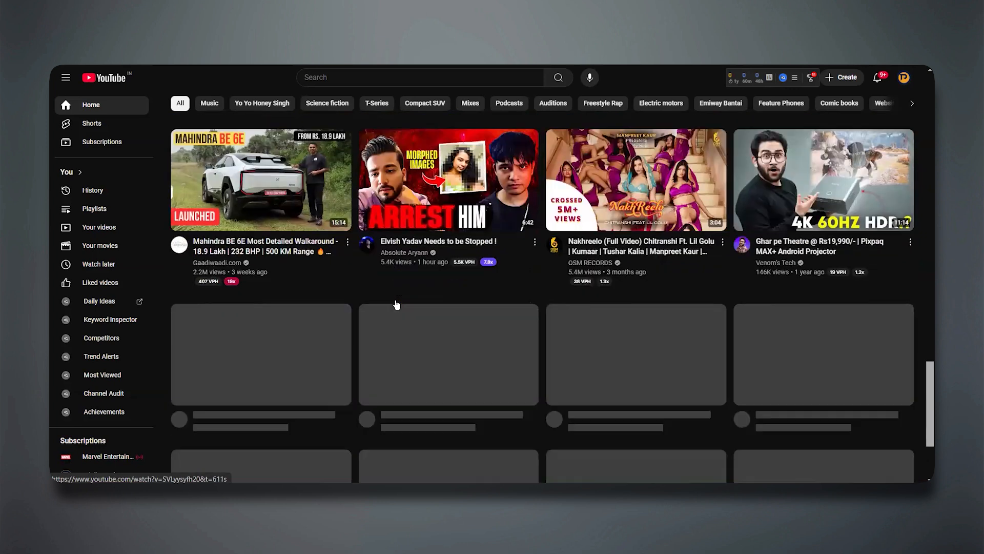
scroll(490, 299, "up", 4)
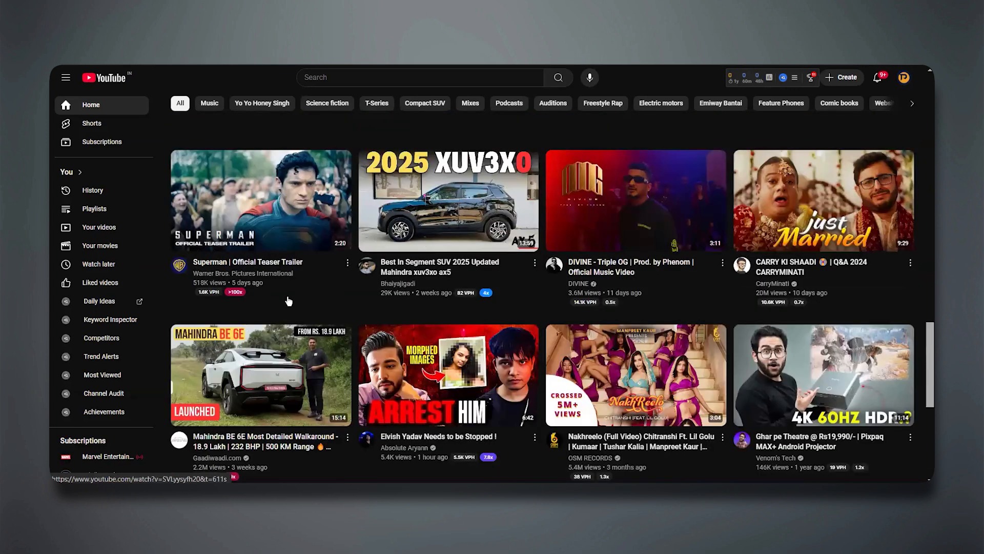
scroll(465, 308, "up", 4)
scroll(465, 300, "up", 8)
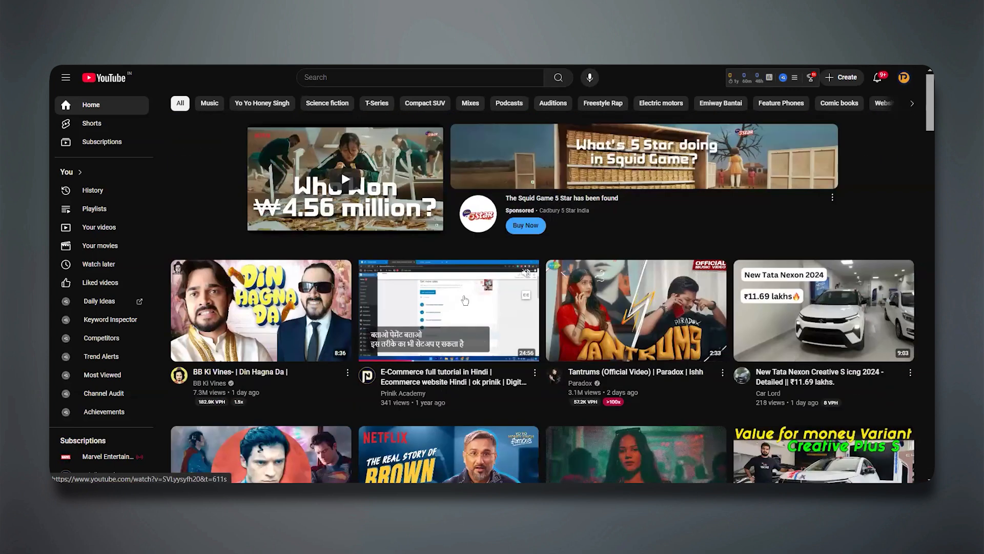
Play the E-Commerce full tutorial in Hindi video, mute the player and skip the pre-roll ad.
left_click(465, 299)
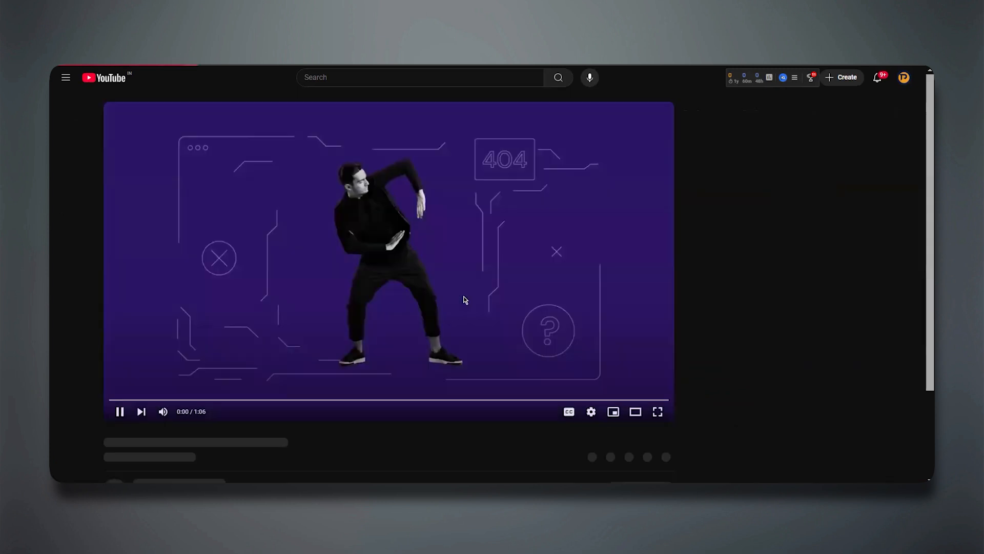
left_click(163, 411)
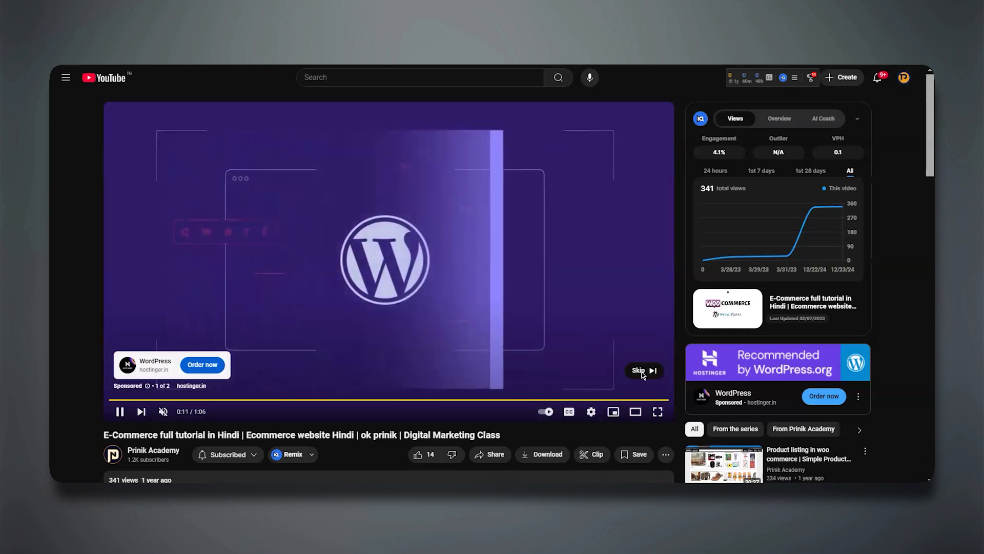
left_click(641, 373)
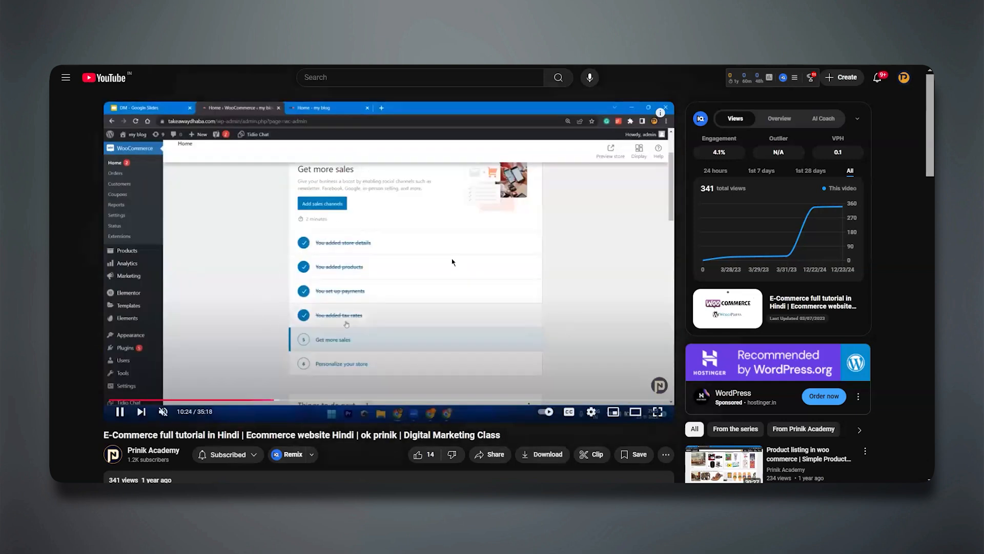
Open the Technical SEO Robots.txt Hindi Tutorial from the suggested videos and look over its page.
scroll(452, 262, "down", 6)
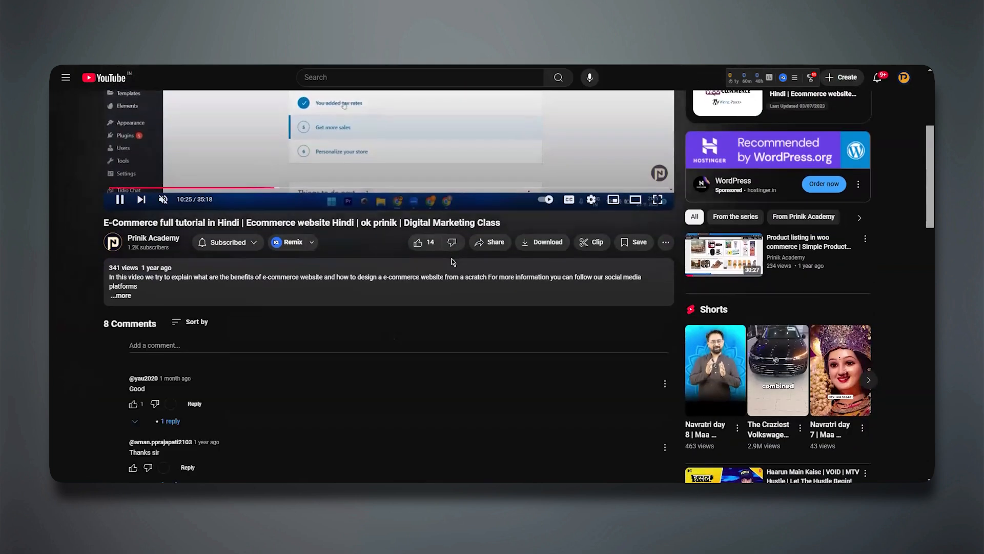
scroll(451, 258, "down", 1)
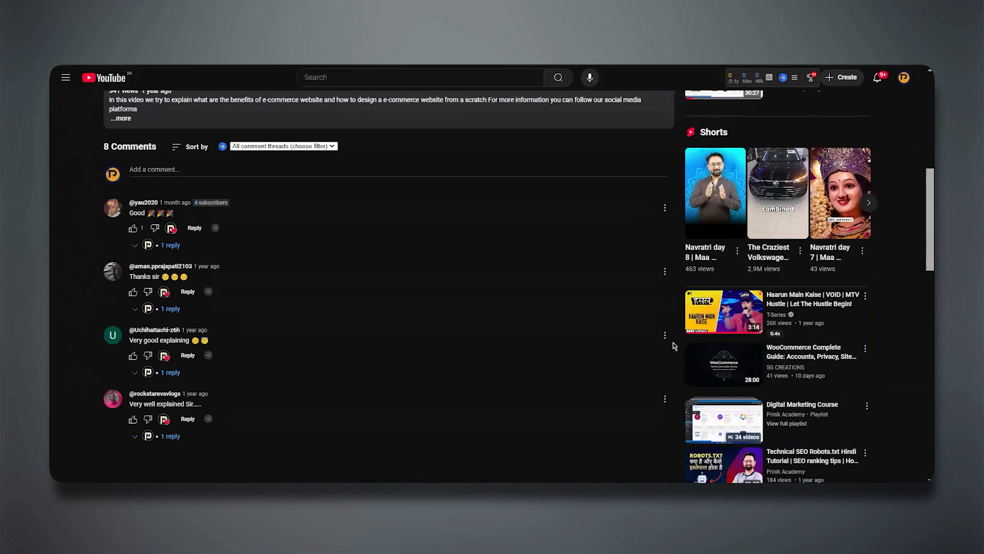
scroll(718, 372, "down", 1)
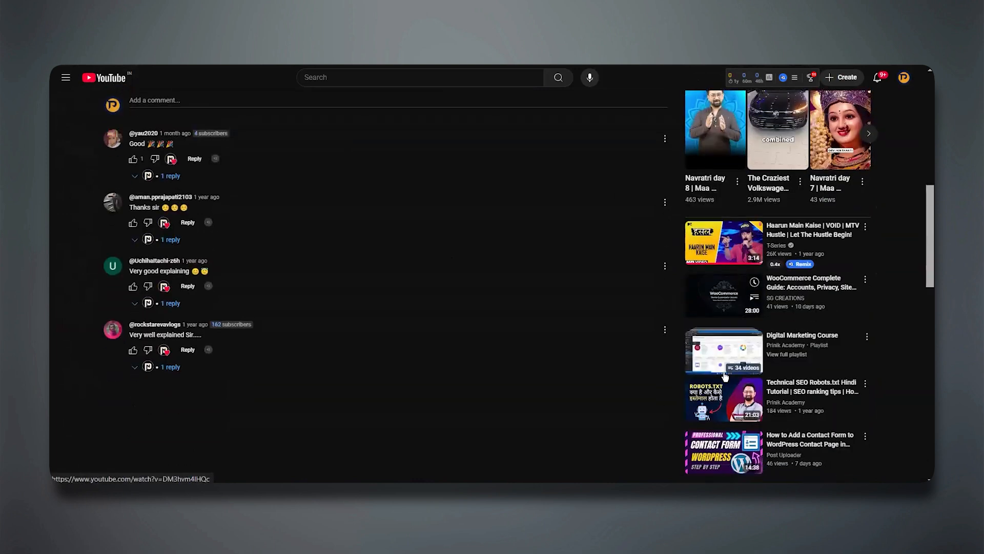
scroll(724, 376, "down", 1)
left_click(725, 376)
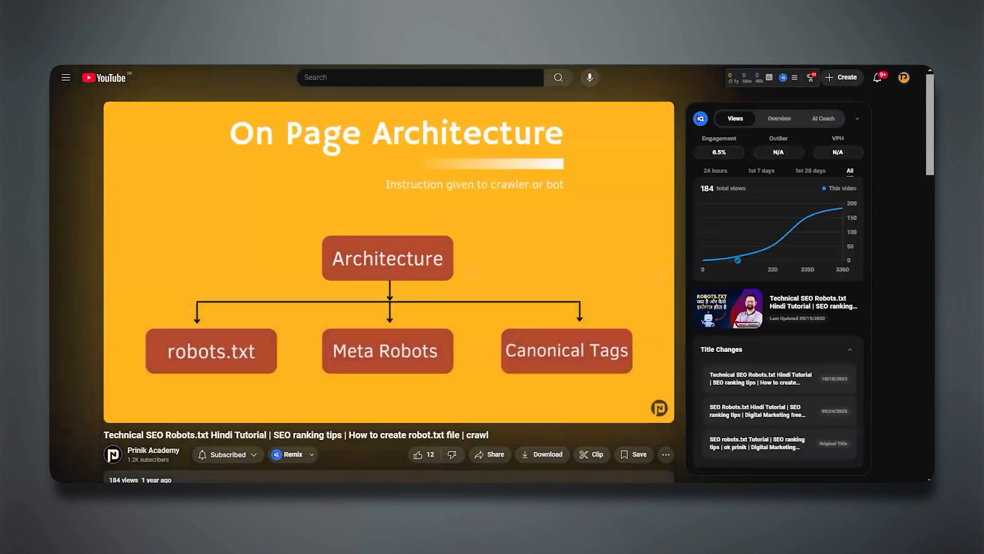
scroll(492, 287, "down", 10)
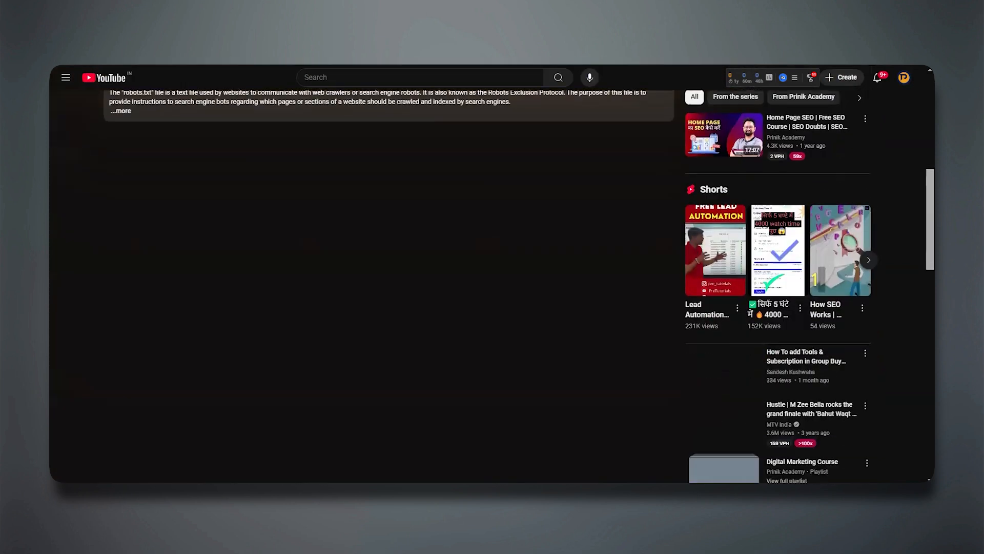
scroll(492, 287, "up", 10)
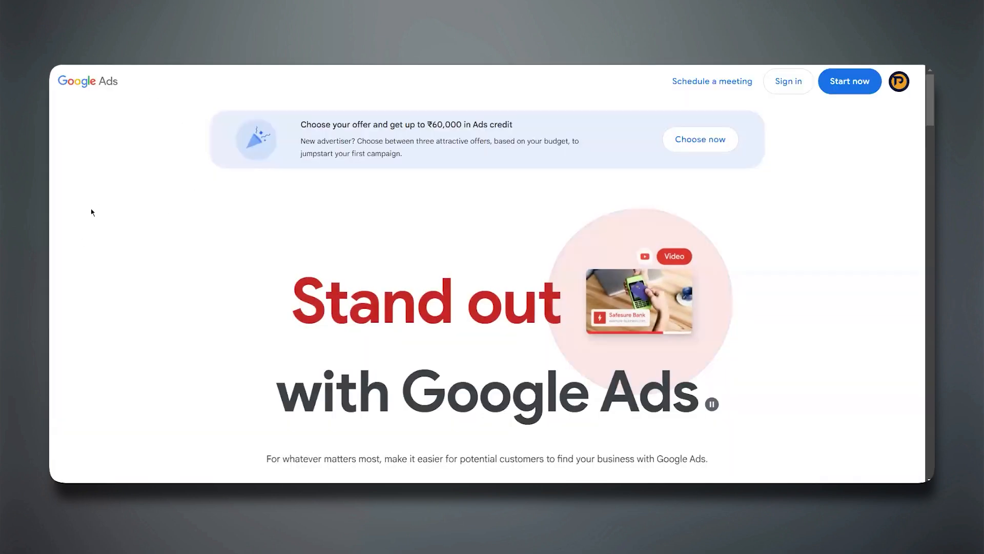
Sign in to Google Ads and start a new campaign from the account overview.
left_click(789, 81)
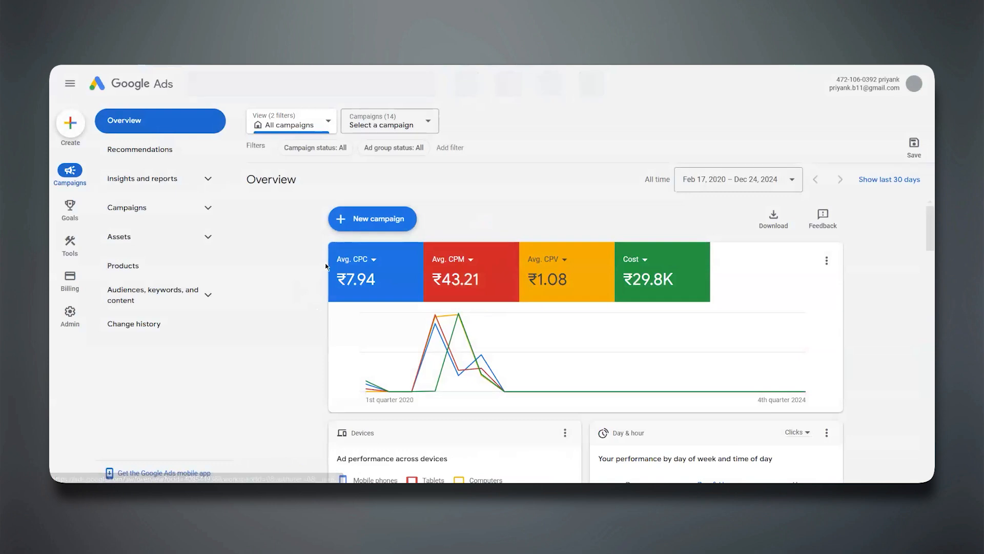
left_click(352, 260)
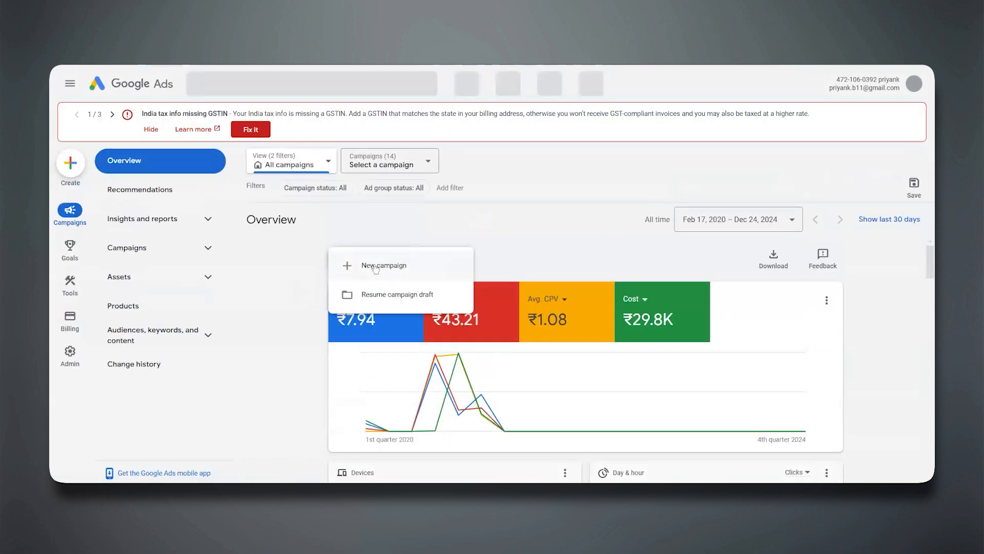
left_click(384, 266)
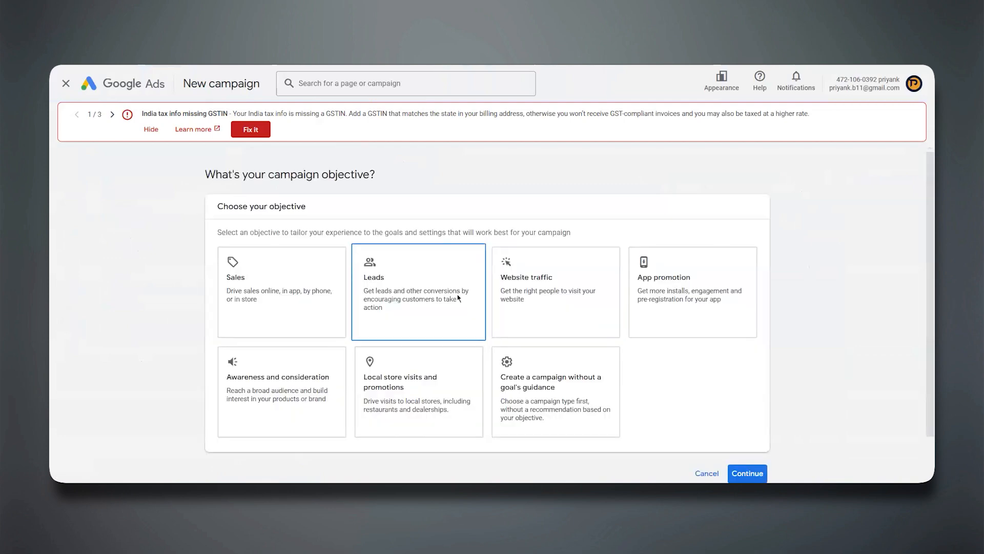
Choose the Awareness and consideration objective with the Display campaign type, and continue to the campaign settings.
left_click(262, 378)
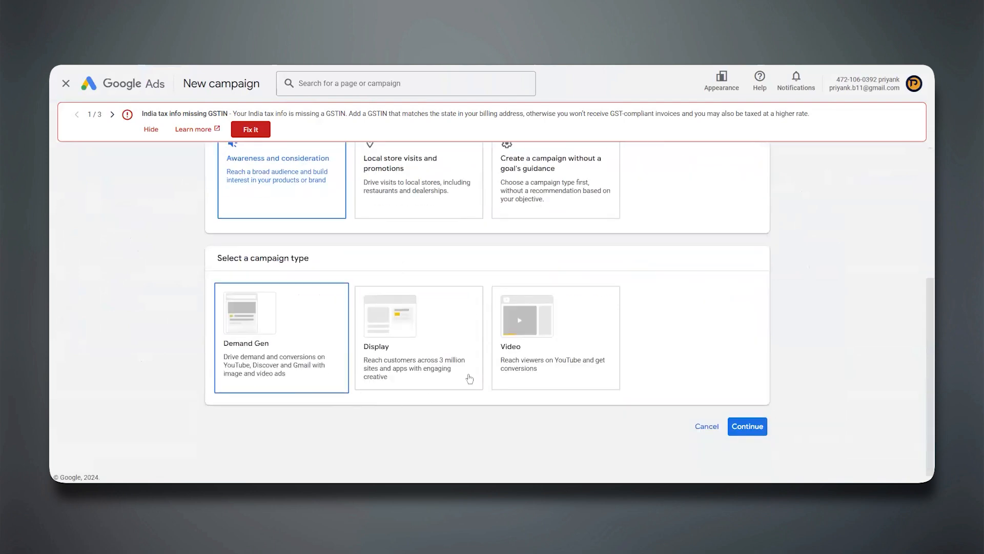
left_click(401, 332)
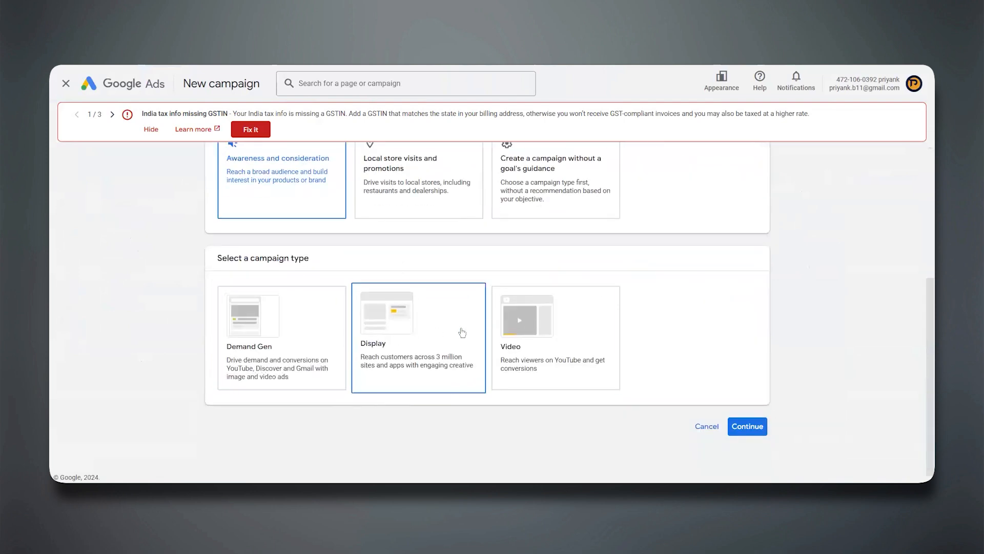
left_click(533, 324)
left_click(296, 161)
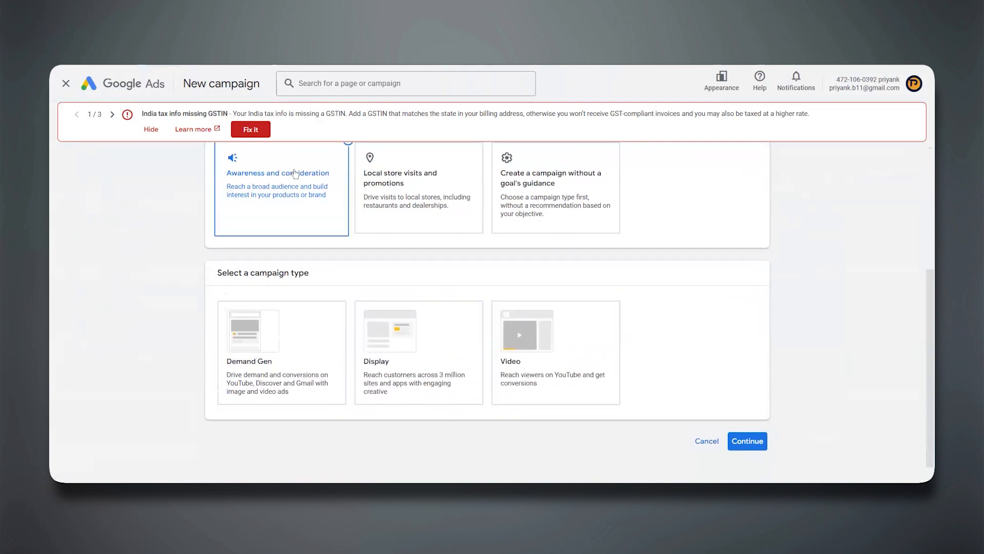
left_click(410, 358)
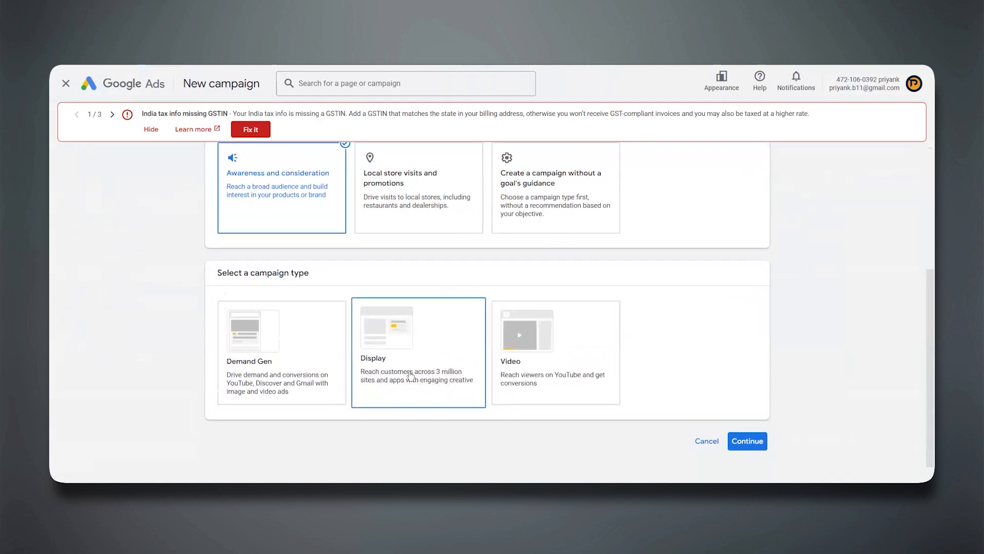
left_click(440, 372)
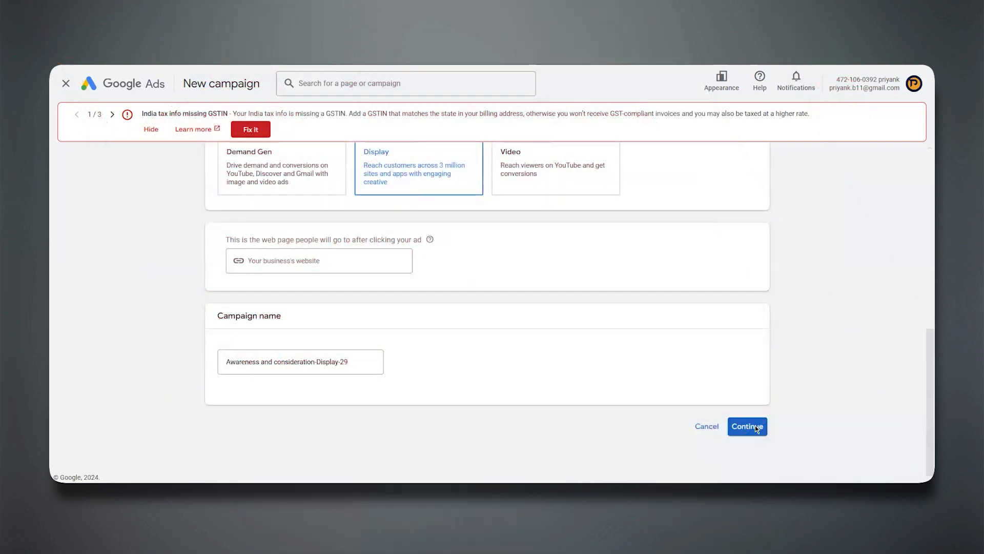
left_click(755, 425)
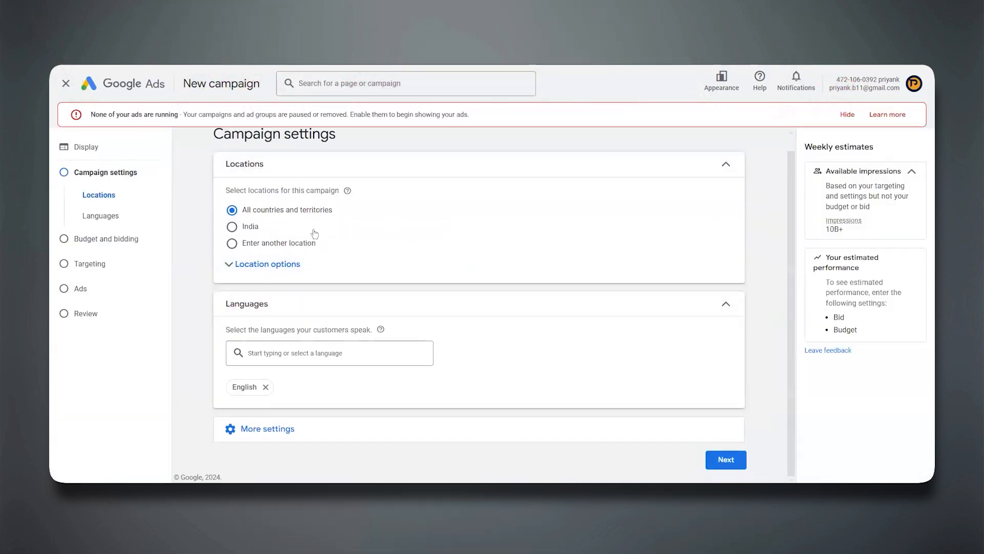
Look over the additional campaign settings, and set a ₹500 average daily budget with a ₹15 viewable CPM bid.
left_click(290, 430)
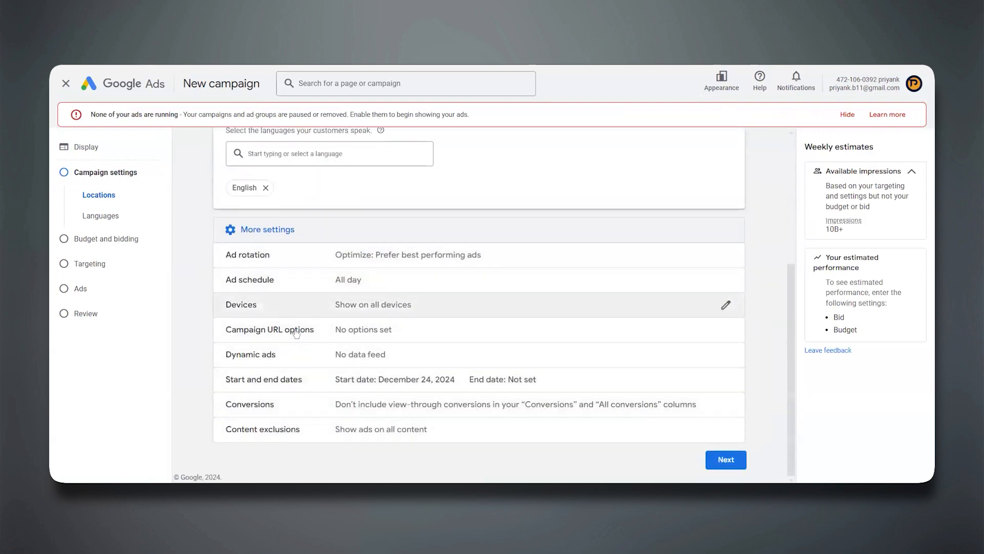
left_click(724, 464)
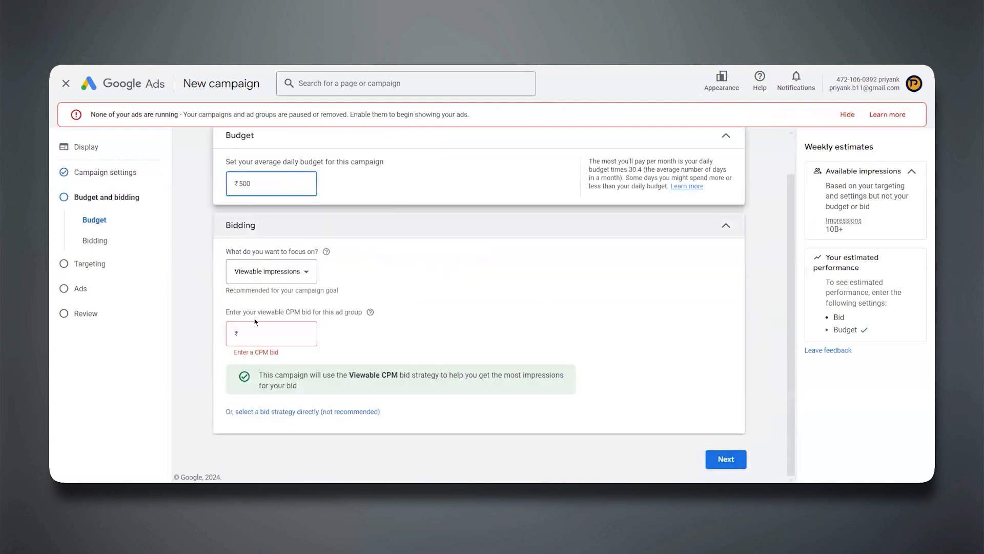
left_click(252, 333)
type("15")
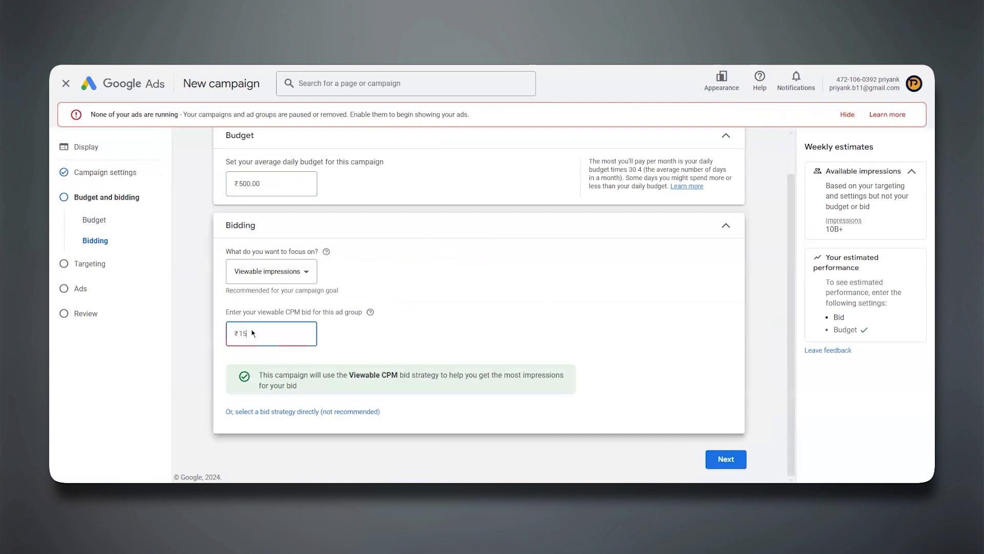
left_click(717, 462)
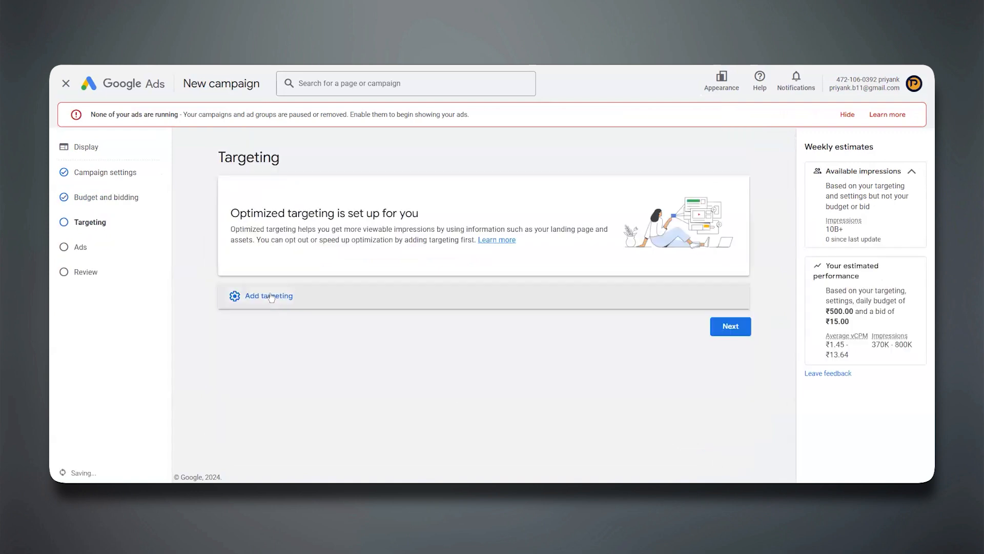
Expand the optional targeting categories and proceed without adding any to the responsive display ad's creation form.
left_click(271, 297)
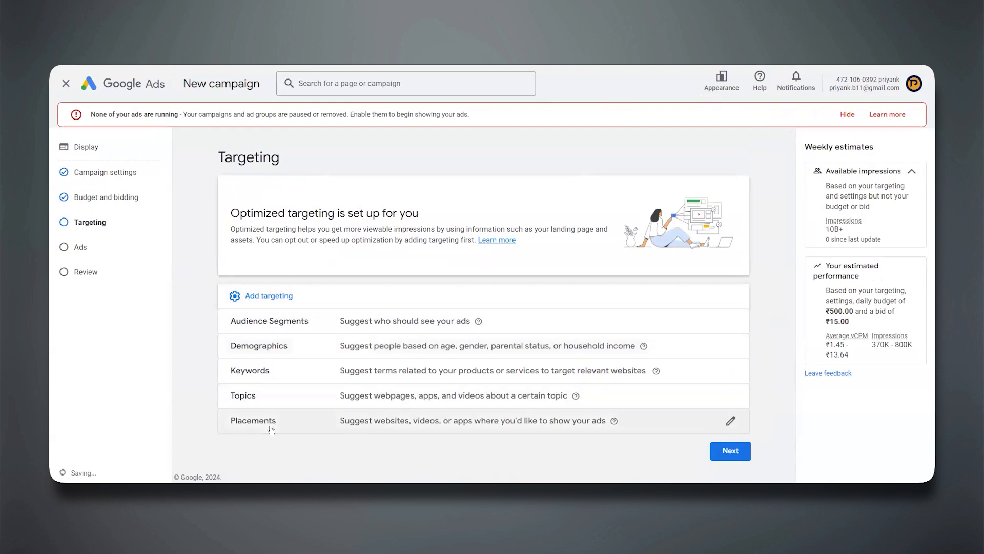
left_click(724, 453)
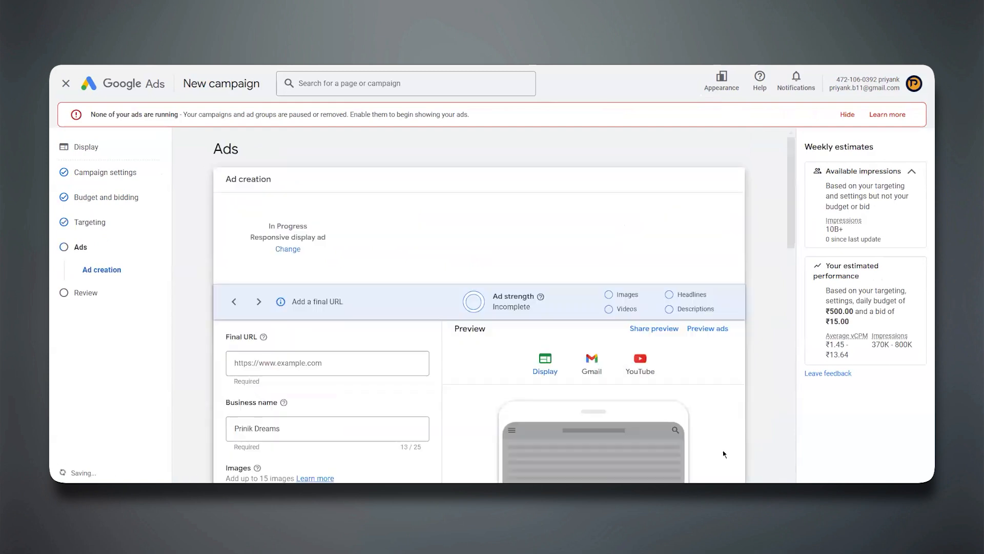
scroll(444, 338, "down", 2)
scroll(443, 337, "down", 2)
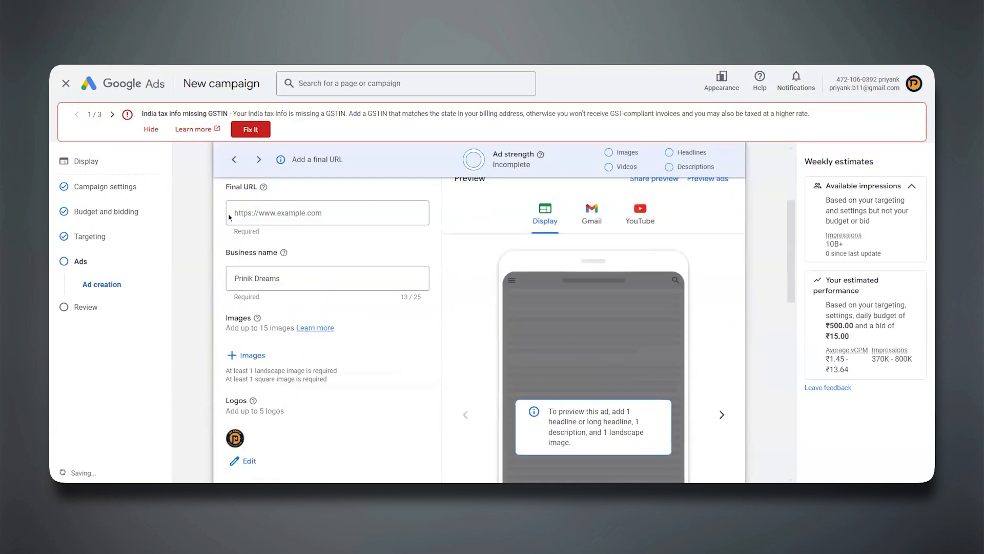
Look through the responsive display ad's asset fields and URL options, and close the campaign setup without creating the ad.
scroll(361, 304, "down", 6)
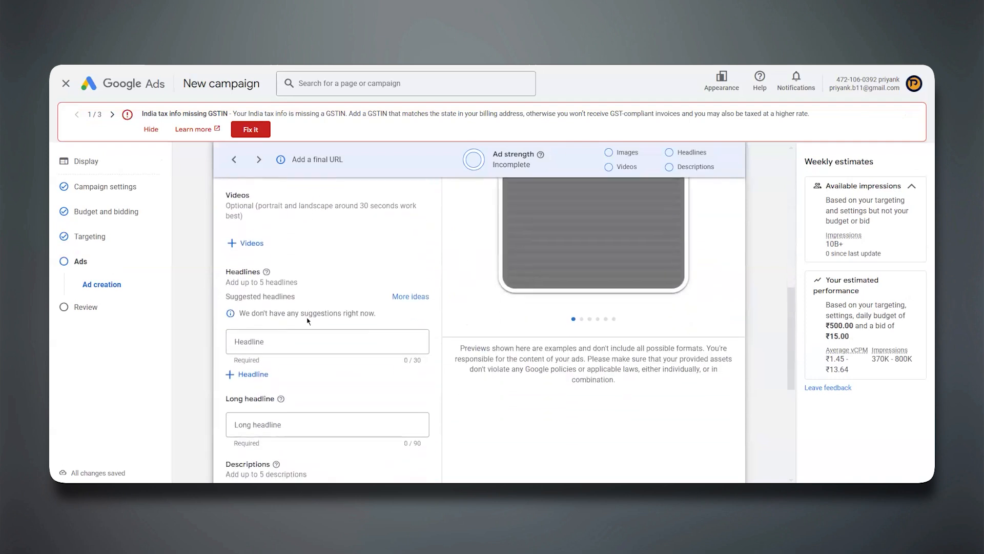
scroll(307, 318, "down", 3)
scroll(307, 321, "down", 3)
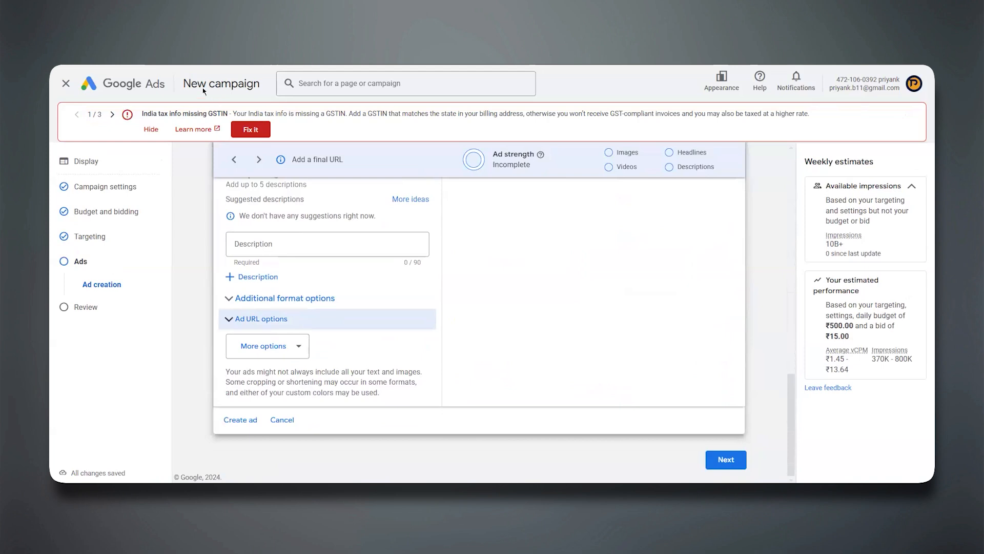
left_click(150, 129)
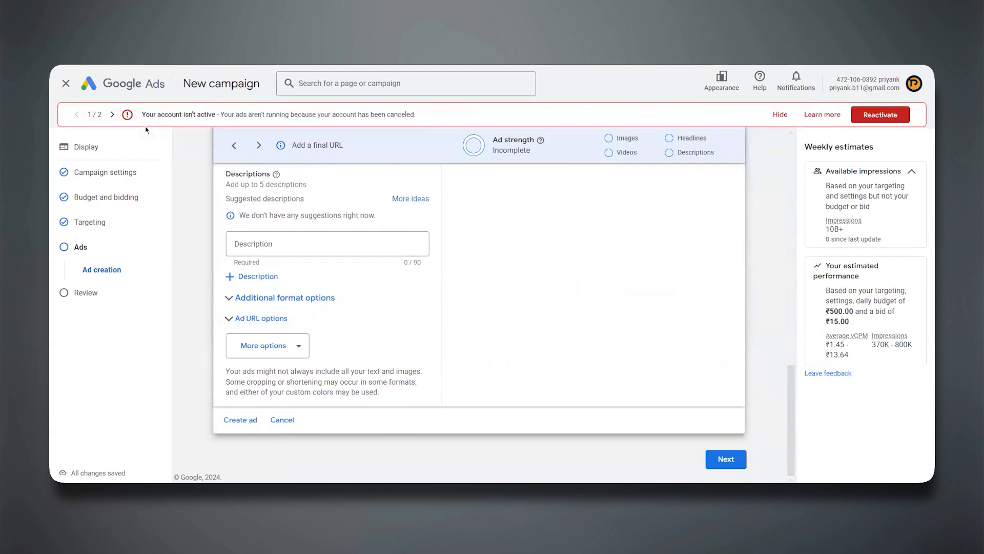
left_click(66, 84)
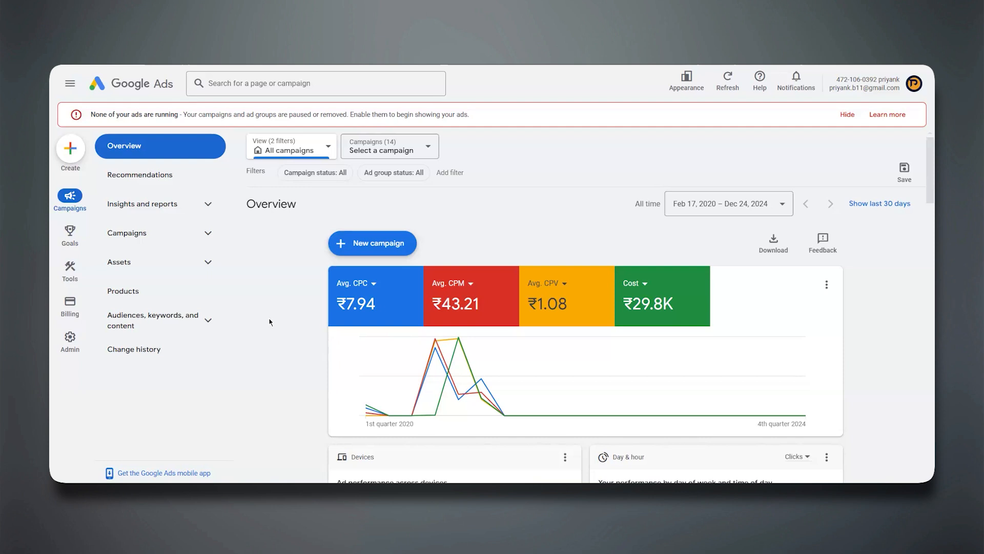
Start a new campaign from the account overview and hide the notice about no ads running.
left_click(372, 245)
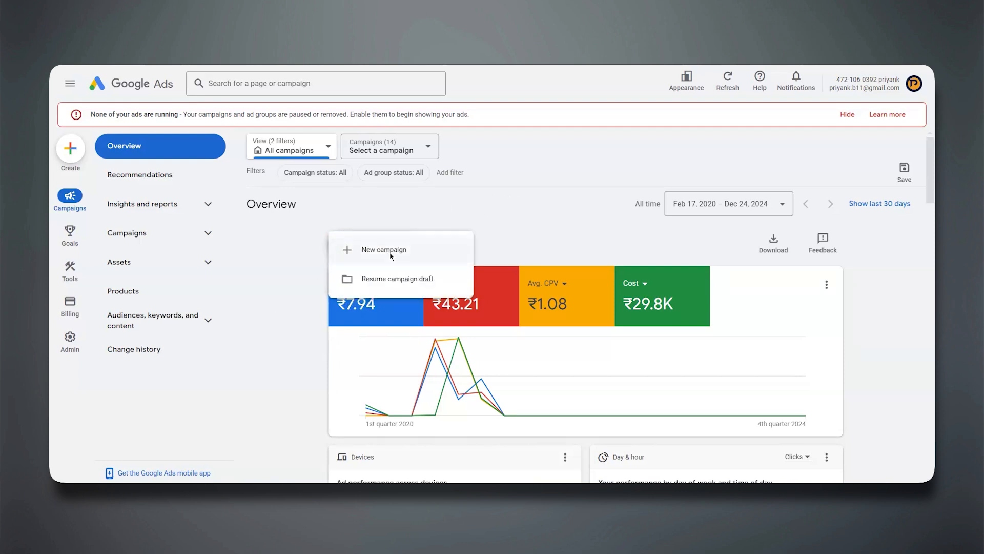
left_click(391, 256)
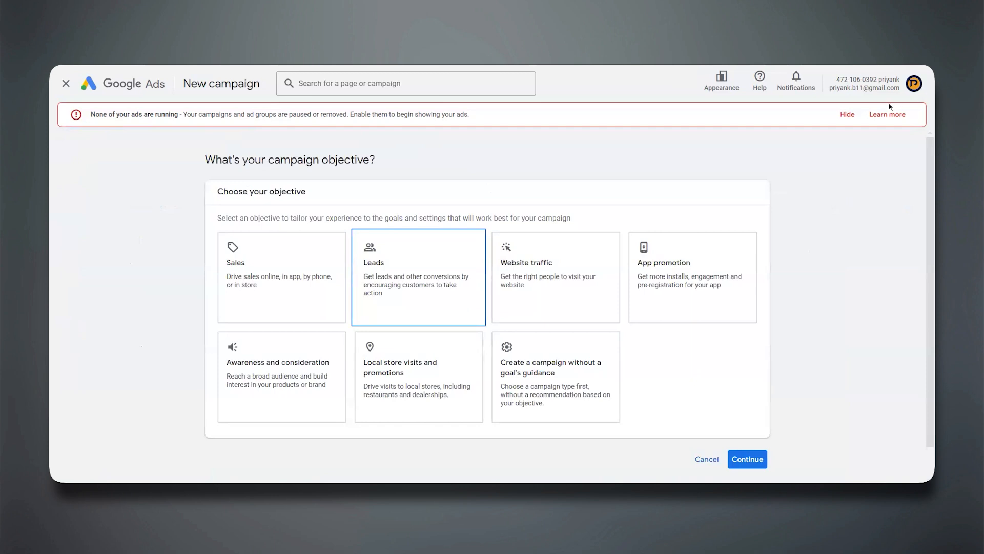
left_click(846, 115)
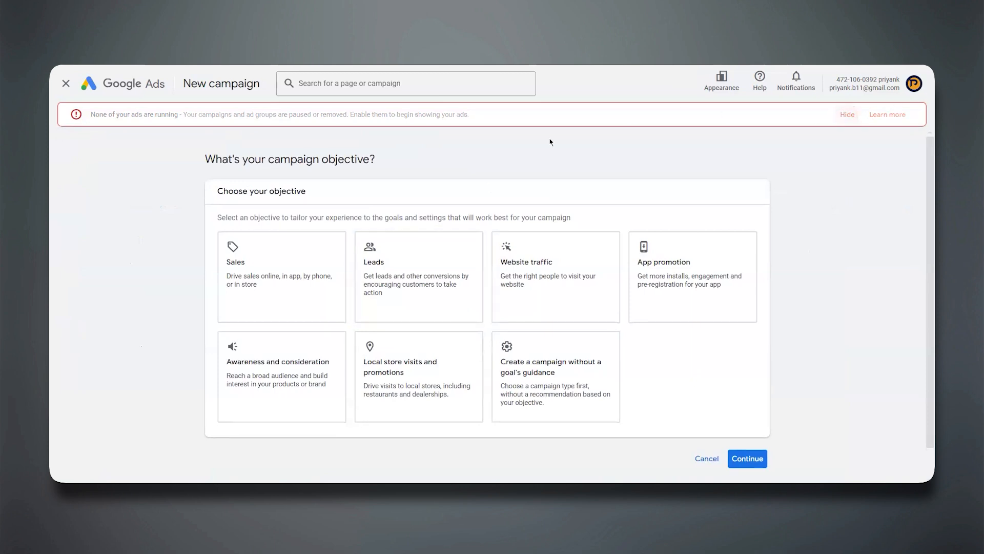
Choose the Awareness and consideration objective with the Video campaign type, and examine the campaign subtypes it offers.
left_click(306, 343)
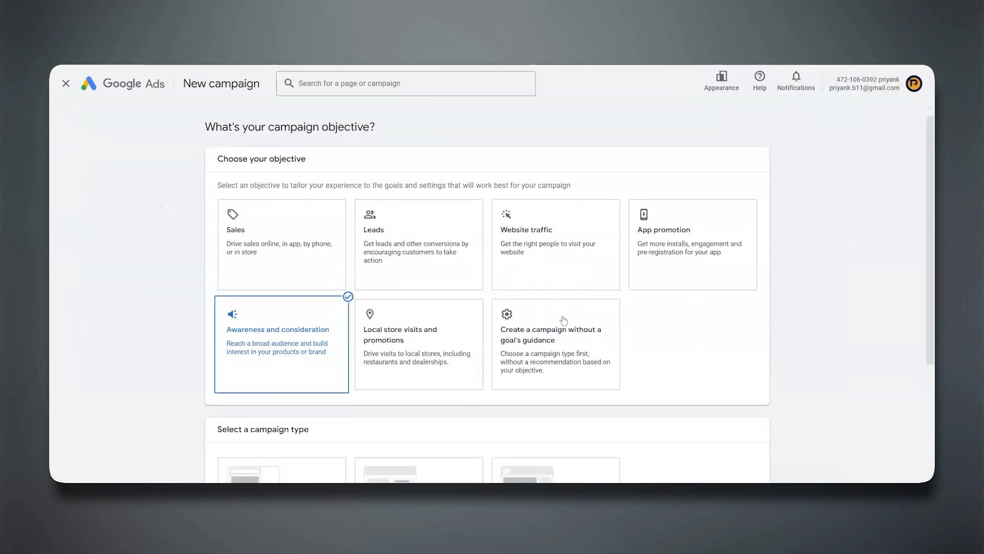
left_click(532, 318)
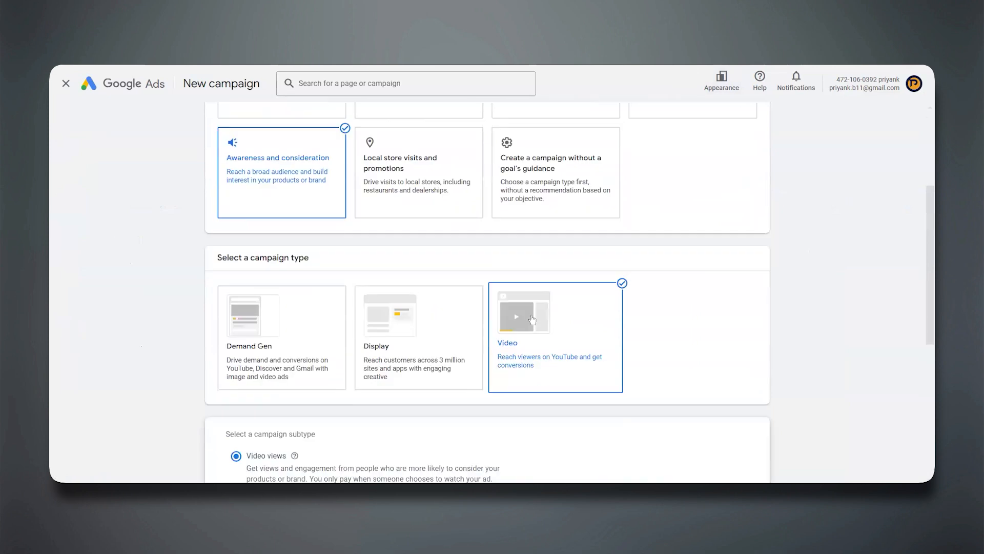
scroll(259, 111, "up", 2)
scroll(186, 347, "down", 2)
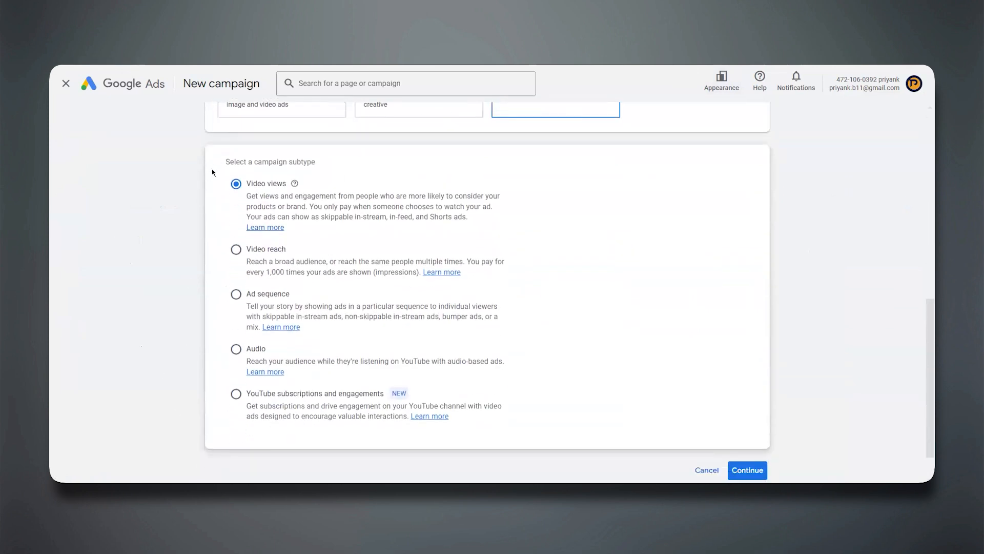
Switch the objective to Sales, keep its default conversion goals, and select the Video campaign type to check its subtype options.
scroll(217, 169, "up", 8)
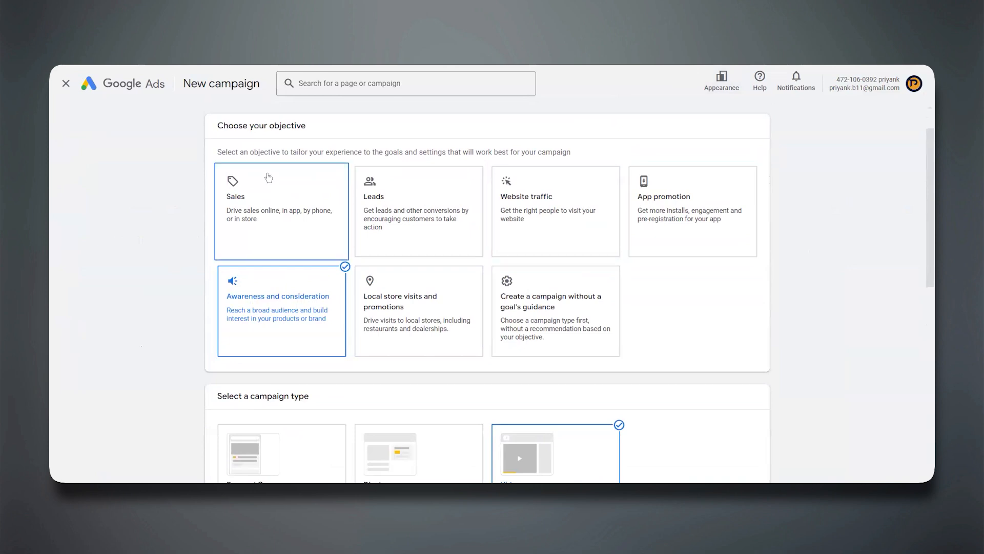
left_click(268, 177)
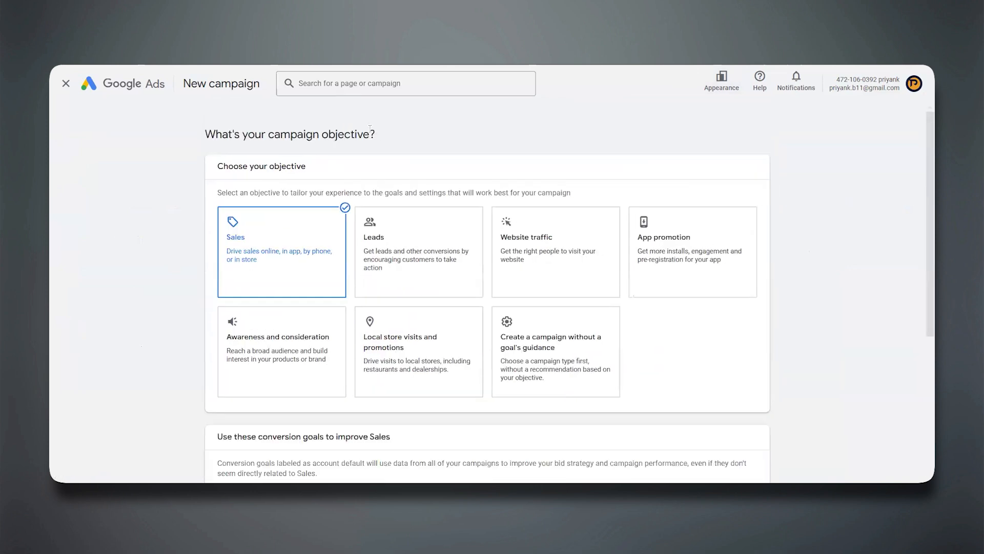
scroll(417, 324, "down", 1)
scroll(417, 324, "down", 4)
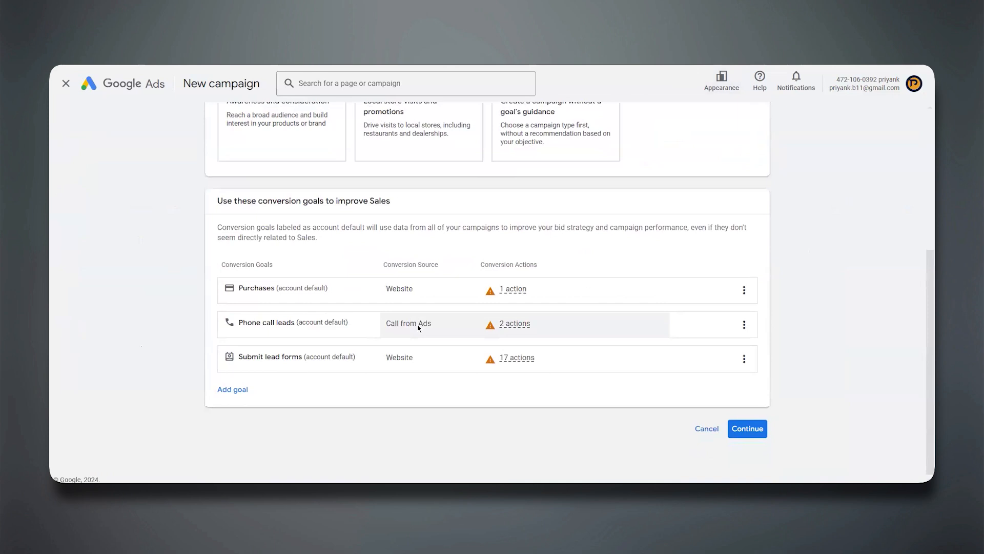
left_click(745, 430)
scroll(746, 435, "down", 5)
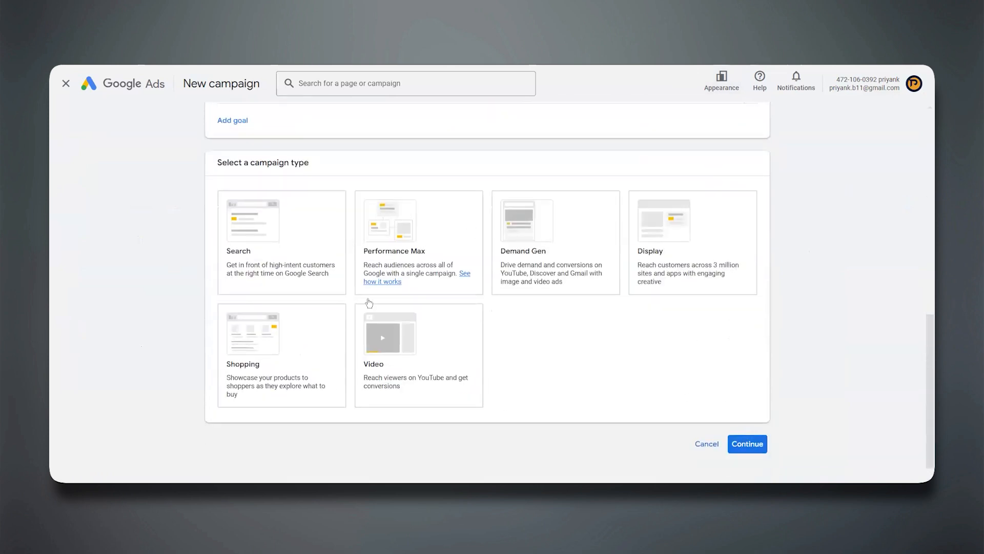
left_click(415, 342)
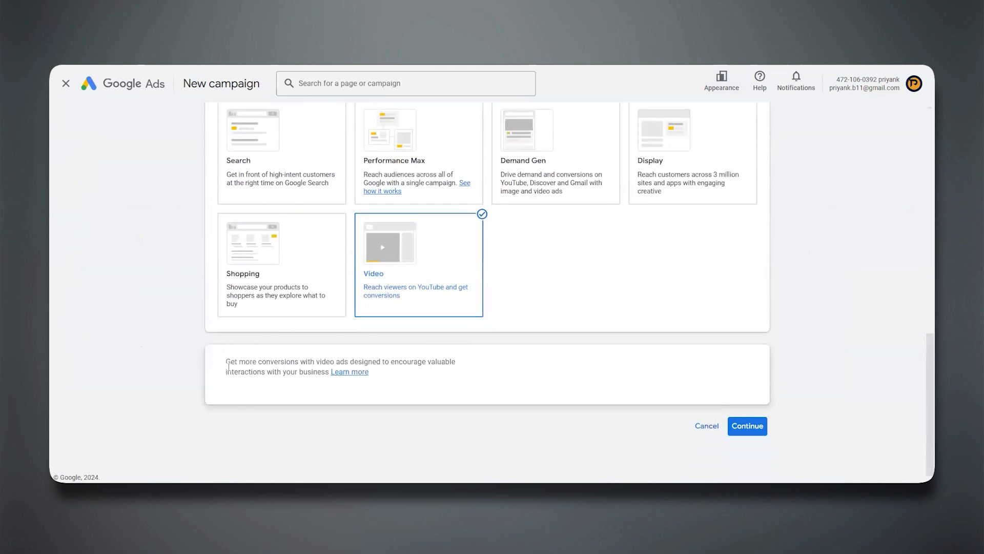
Switch the objective to Leads and select the Video campaign type to check its subtype options.
scroll(167, 315, "up", 10)
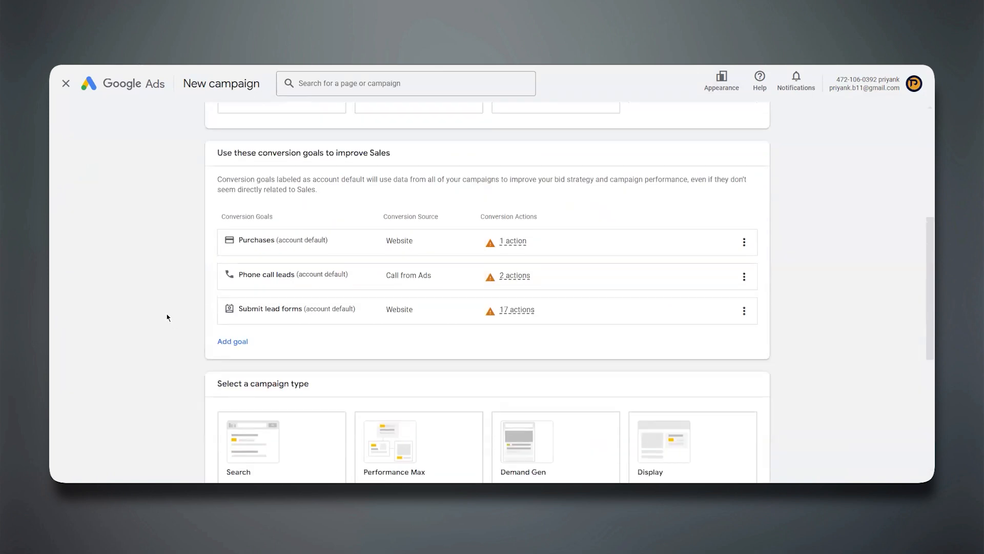
left_click(466, 234)
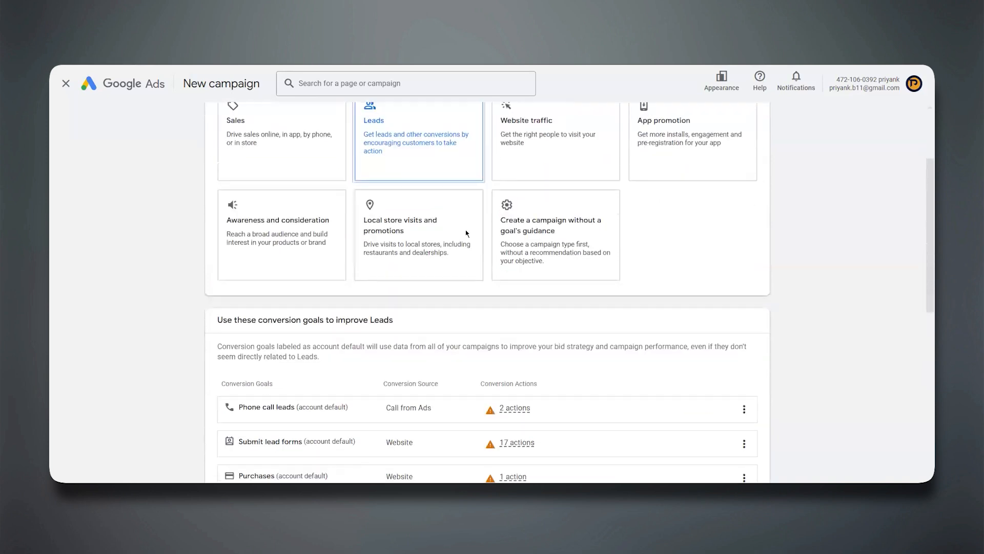
left_click(748, 434)
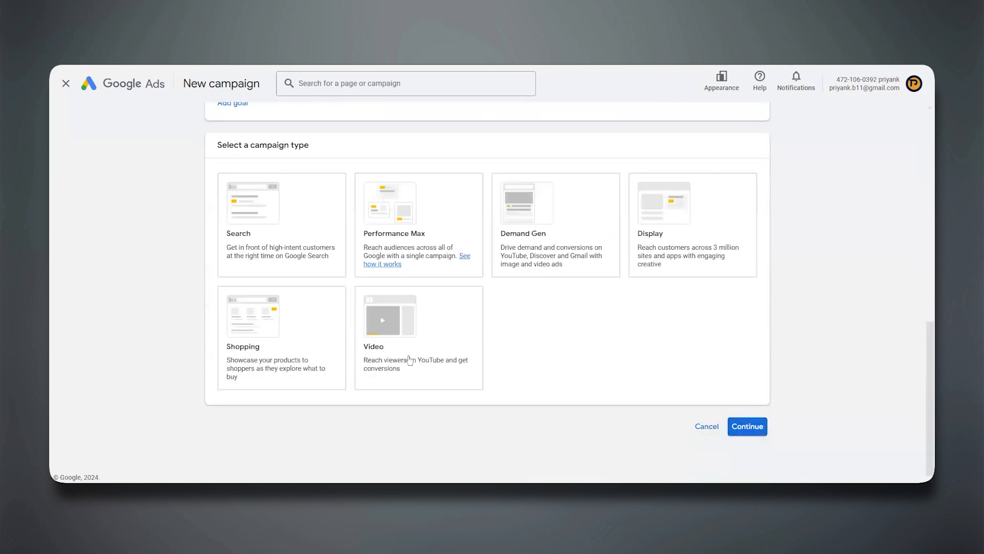
left_click(410, 359)
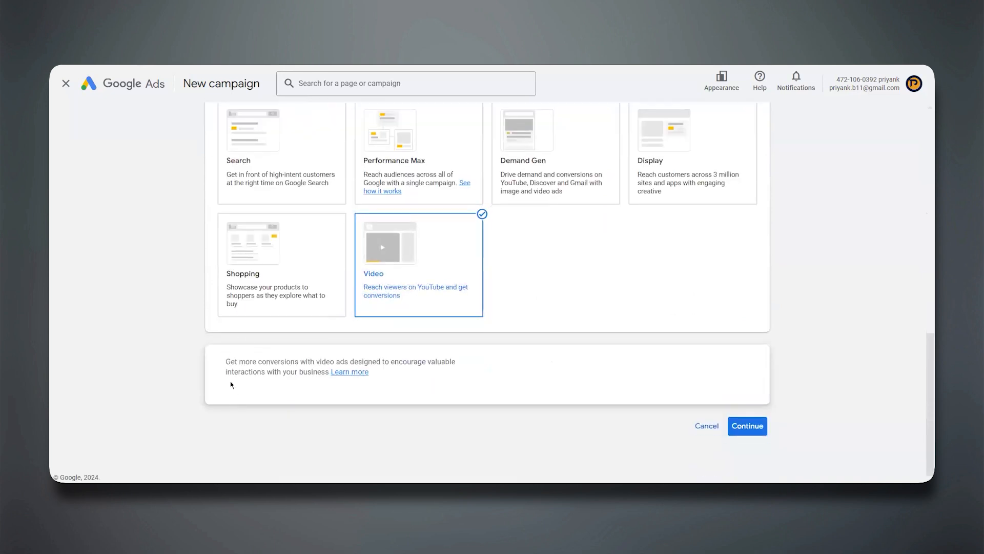
Switch the objective to Website traffic and select the Video campaign type to check its subtype options.
scroll(410, 308, "up", 10)
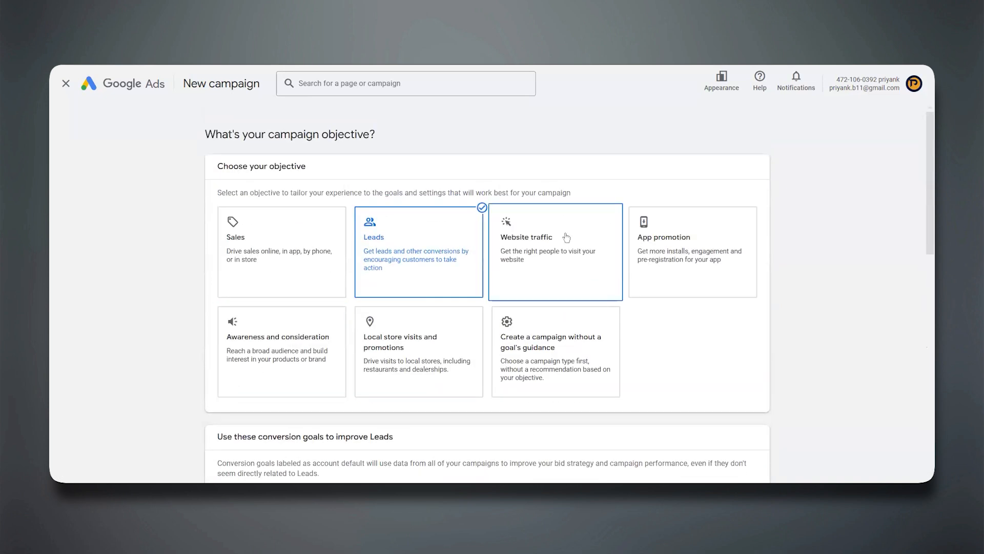
left_click(566, 238)
left_click(729, 426)
scroll(501, 373, "down", 5)
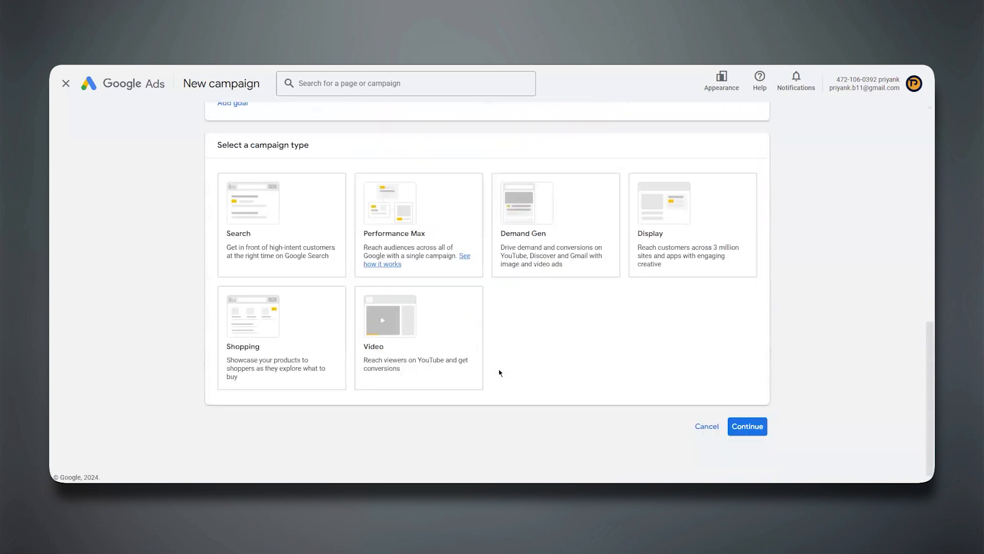
scroll(393, 290, "up", 10)
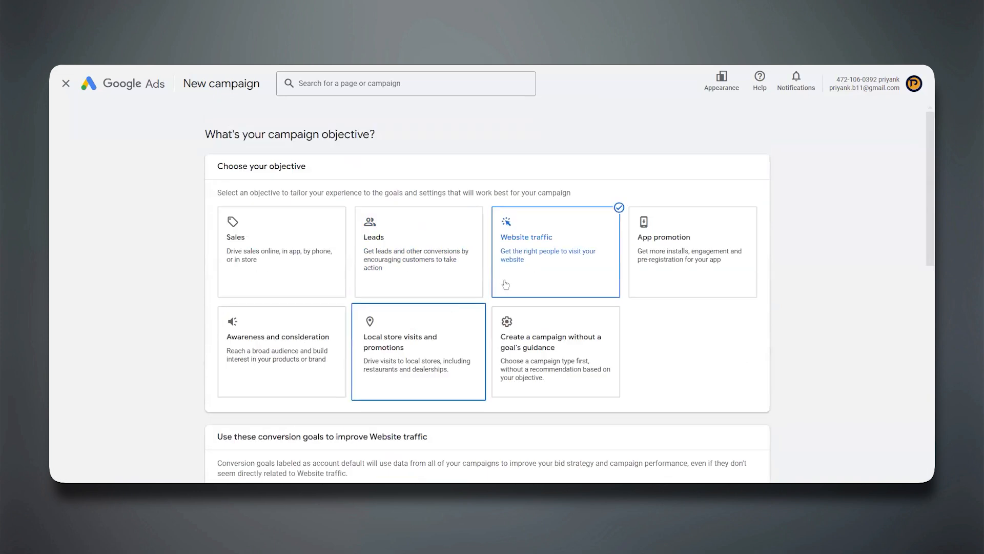
scroll(575, 239, "down", 10)
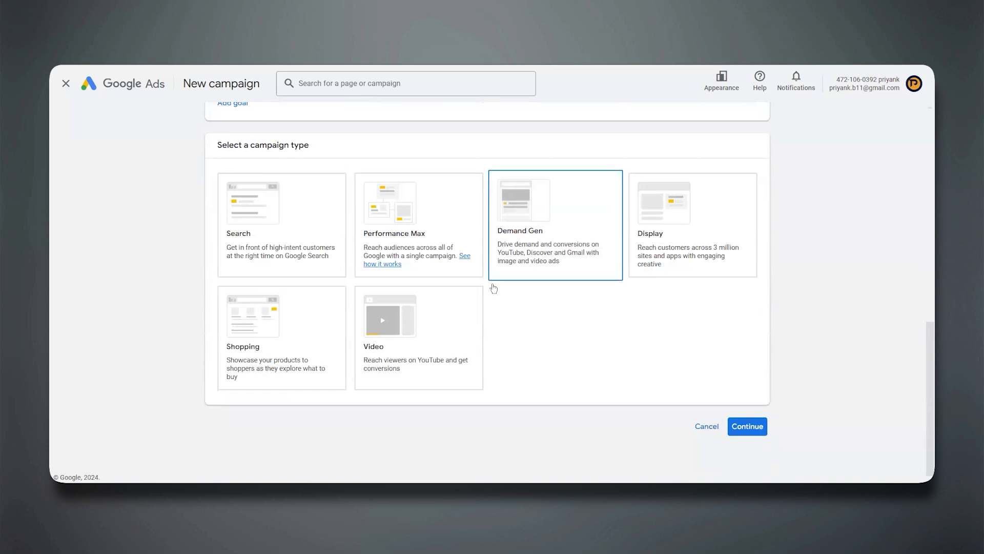
left_click(388, 367)
scroll(274, 347, "down", 2)
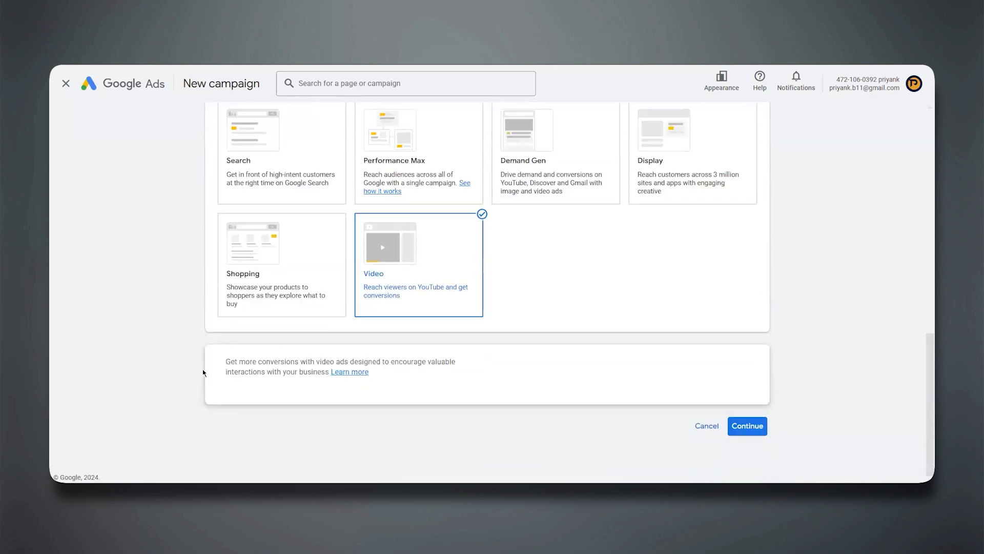
Switch the objective to App promotion and examine its App campaign type and subtypes.
scroll(215, 362, "up", 10)
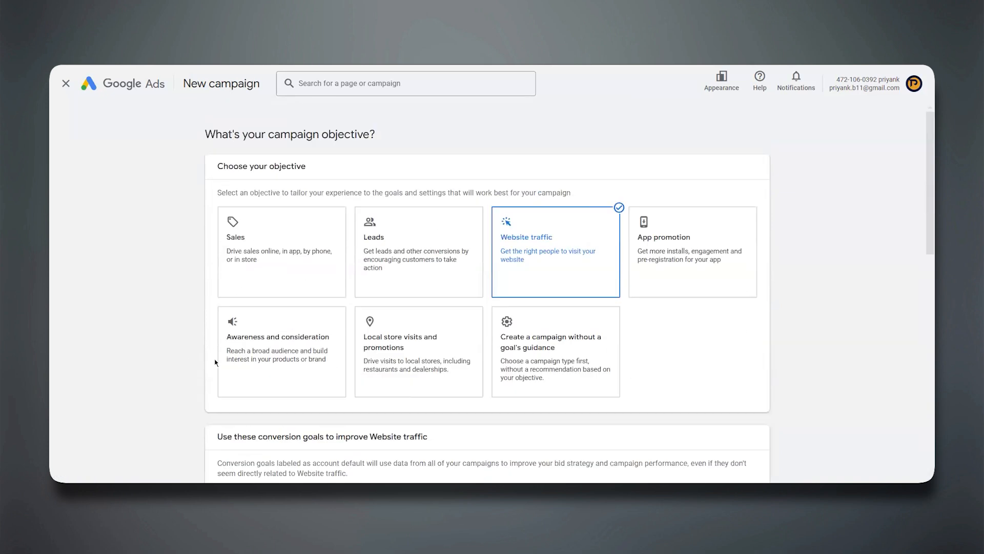
left_click(669, 264)
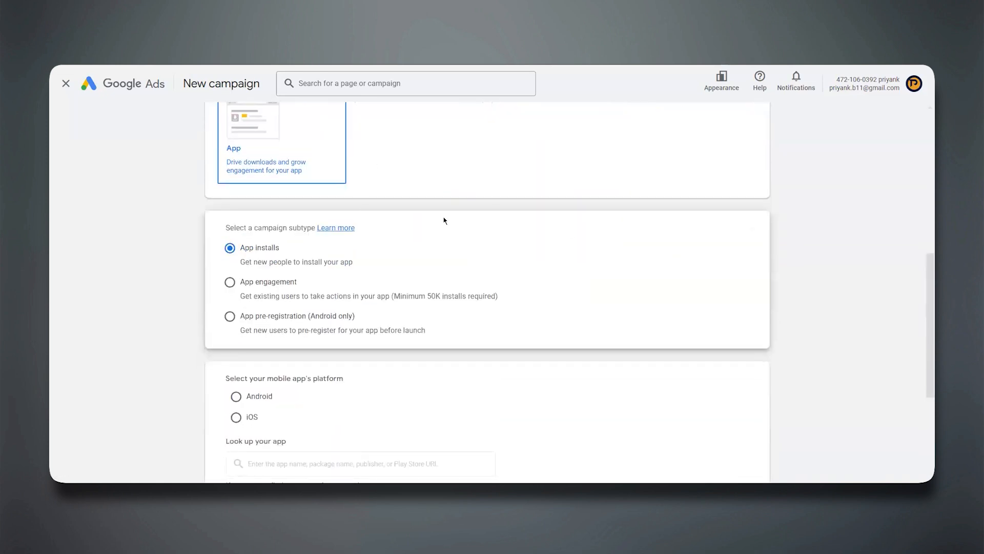
scroll(444, 220, "up", 3)
left_click(286, 321)
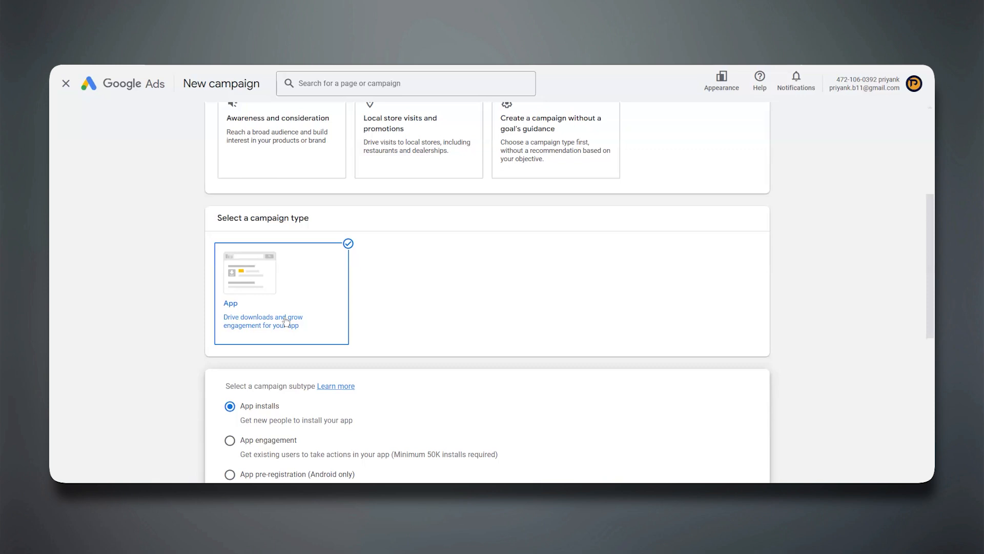
Return to the Awareness and consideration objective and select the Video campaign type to review its subtypes.
scroll(285, 322, "up", 5)
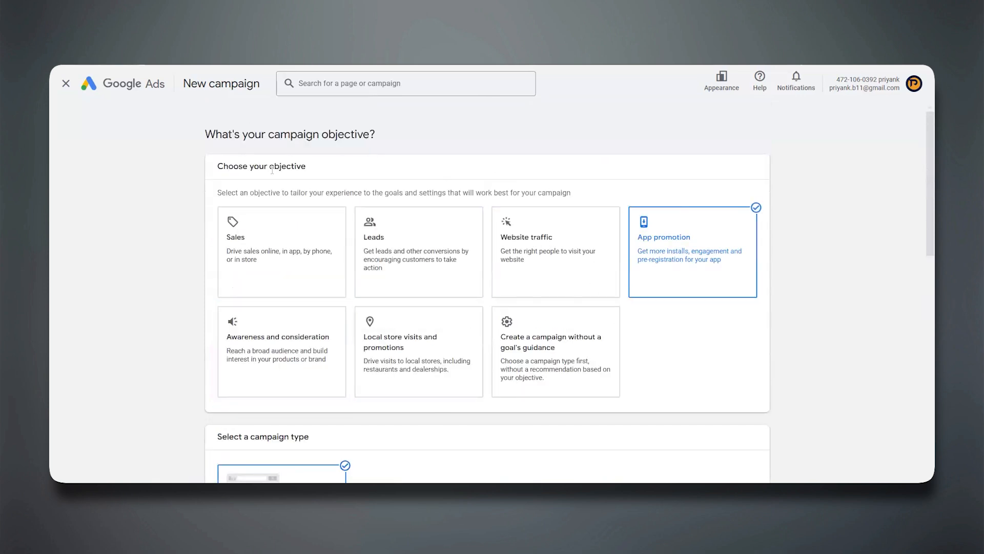
double_click(310, 166)
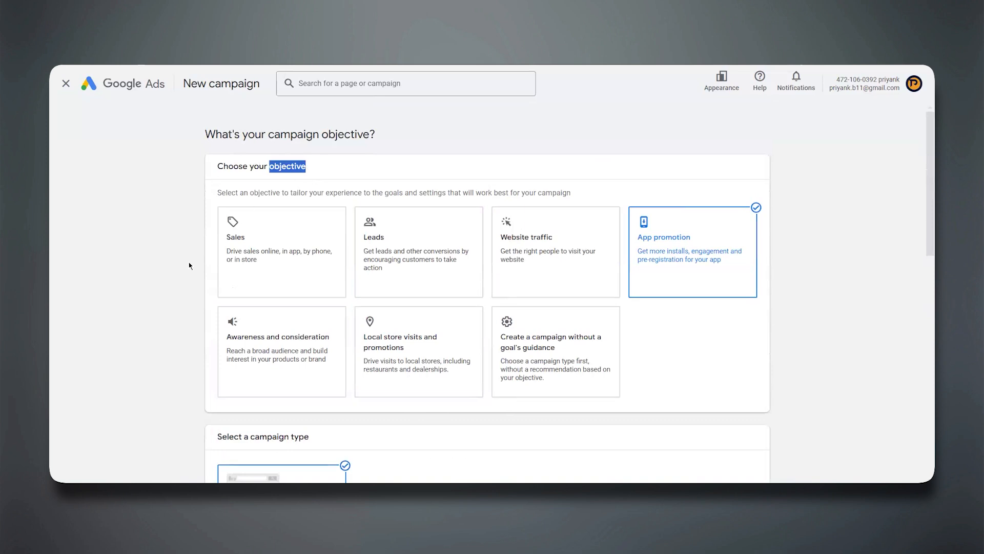
scroll(189, 264, "down", 2)
left_click(293, 253)
scroll(293, 253, "down", 2)
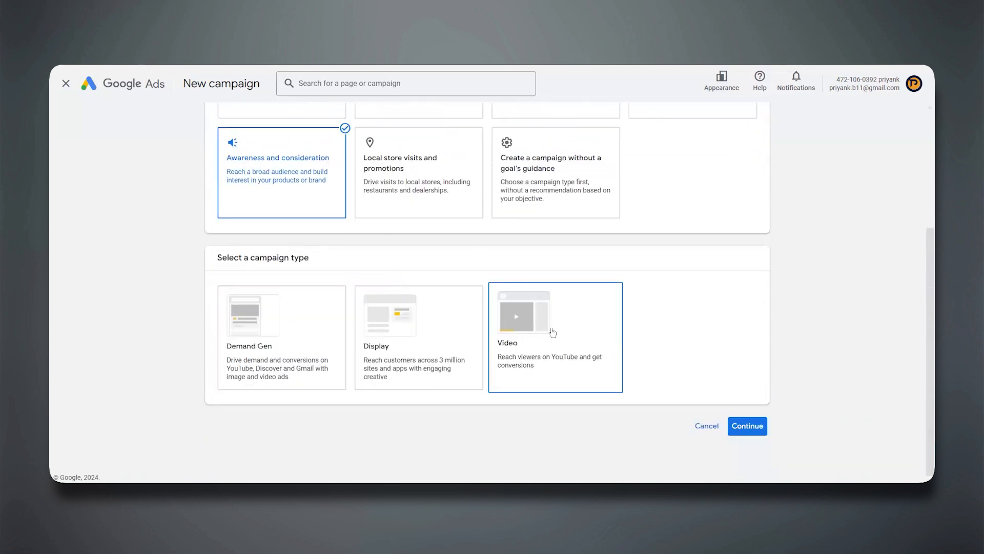
scroll(553, 333, "up", 3)
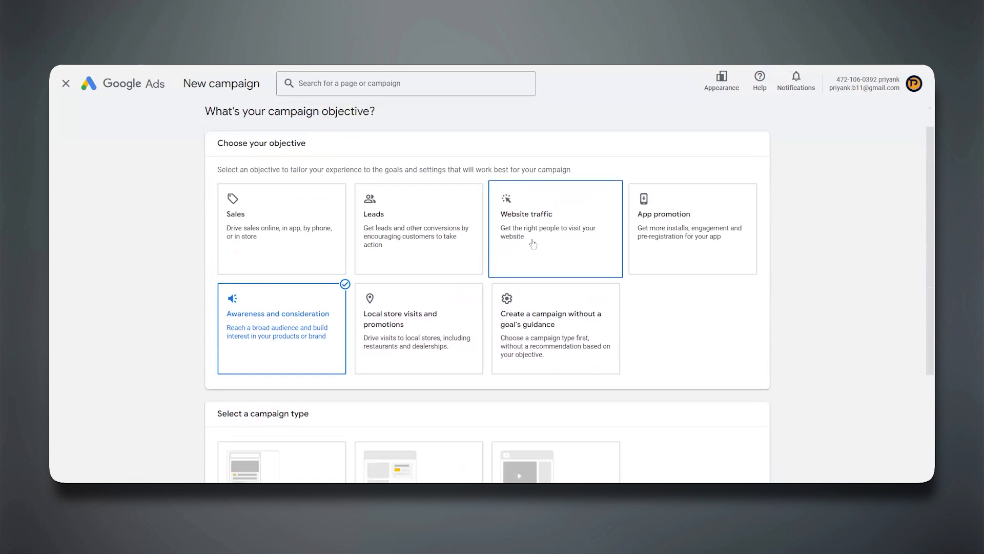
scroll(480, 336, "down", 3)
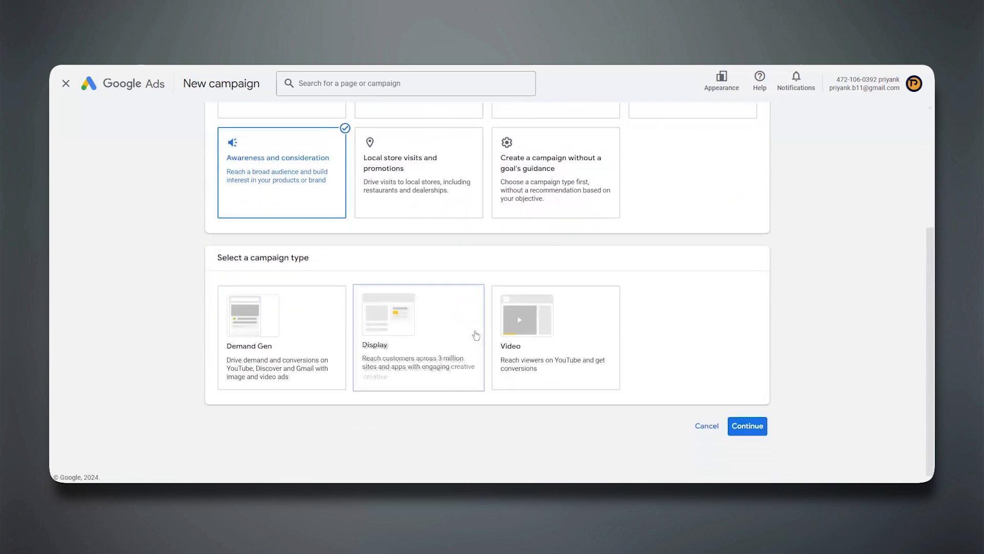
left_click(537, 334)
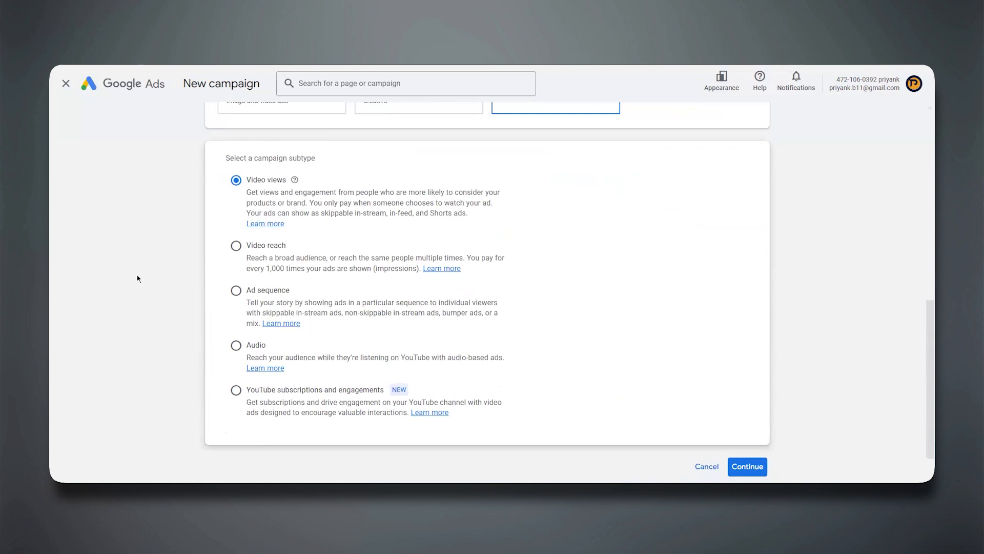
Switch the objective to Local store visits and promotions and check which campaign type it offers.
scroll(137, 275, "up", 7)
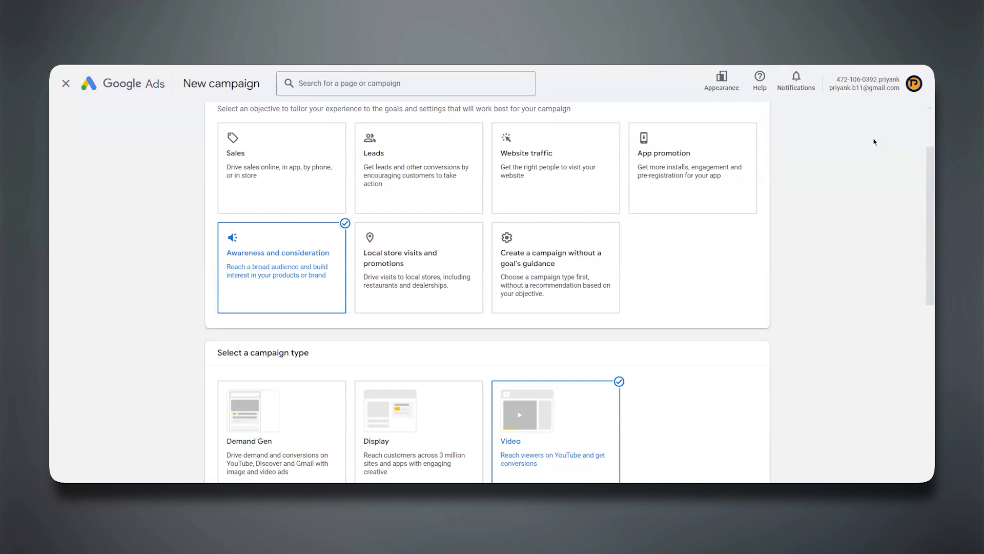
left_click(402, 267)
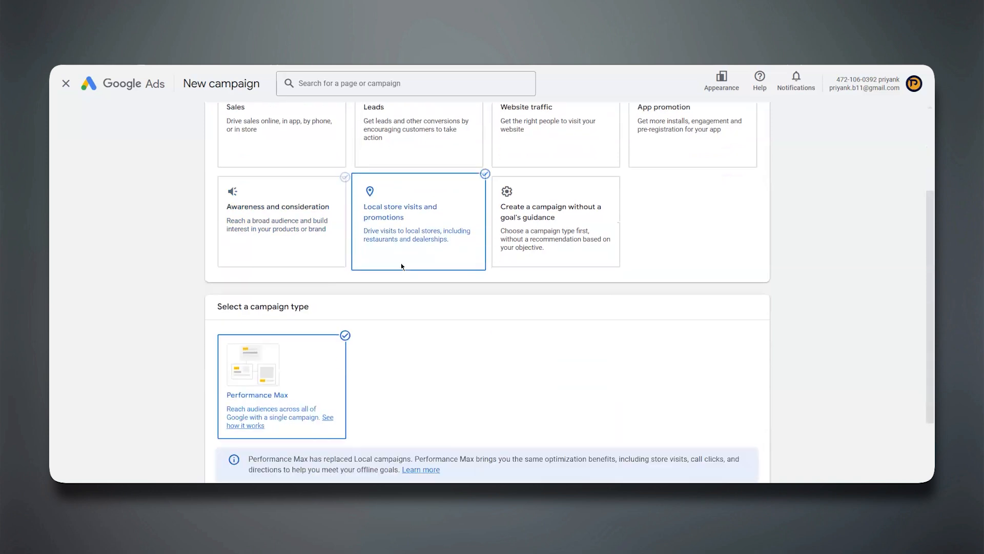
scroll(403, 266, "down", 3)
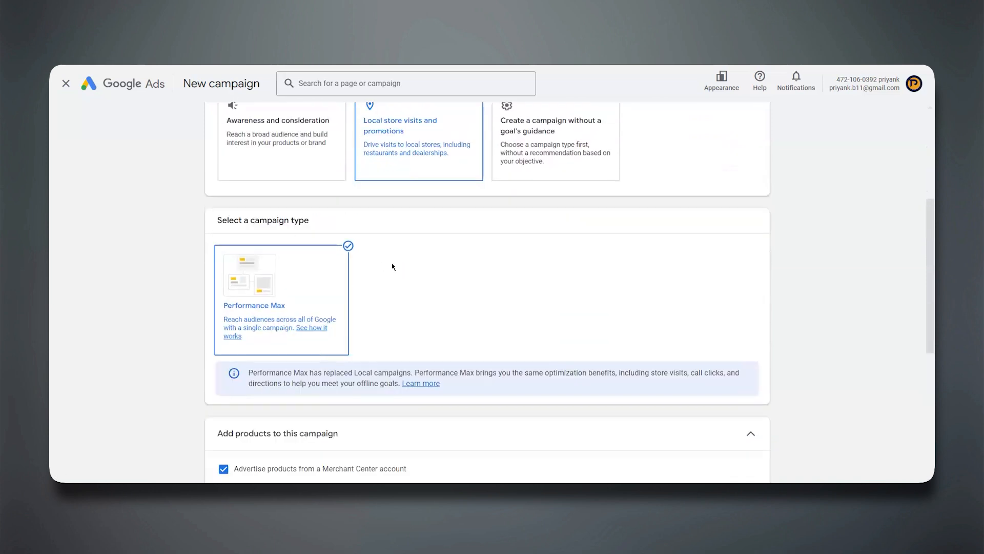
Choose to create a campaign without a goal's guidance and examine the full set of campaign types.
scroll(449, 292, "up", 1)
scroll(449, 293, "up", 1)
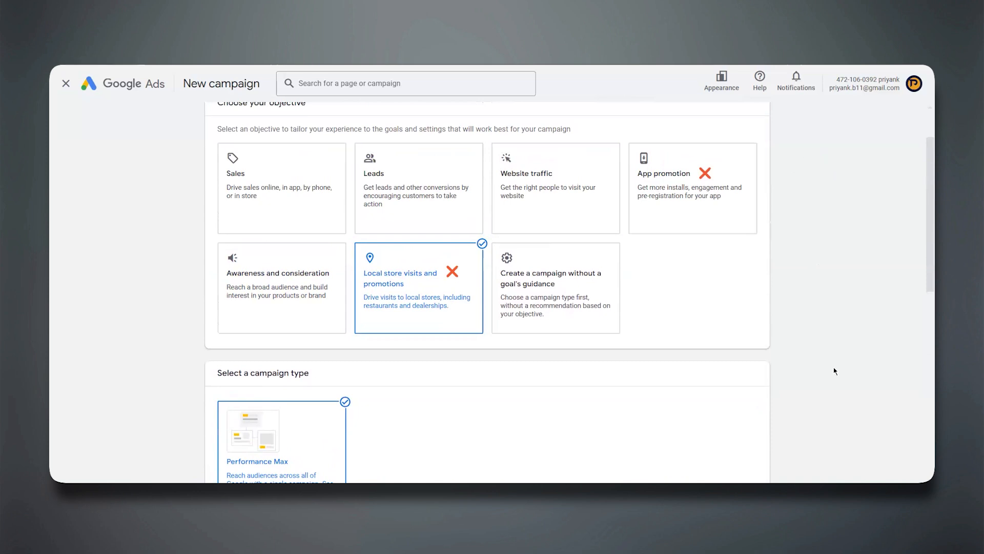
left_click(552, 283)
scroll(553, 283, "down", 5)
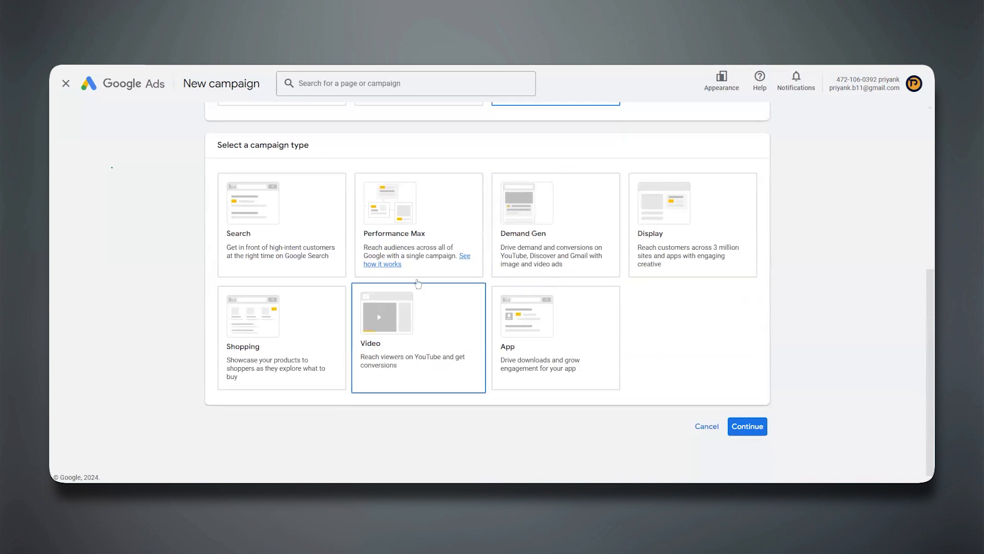
scroll(402, 358, "up", 5)
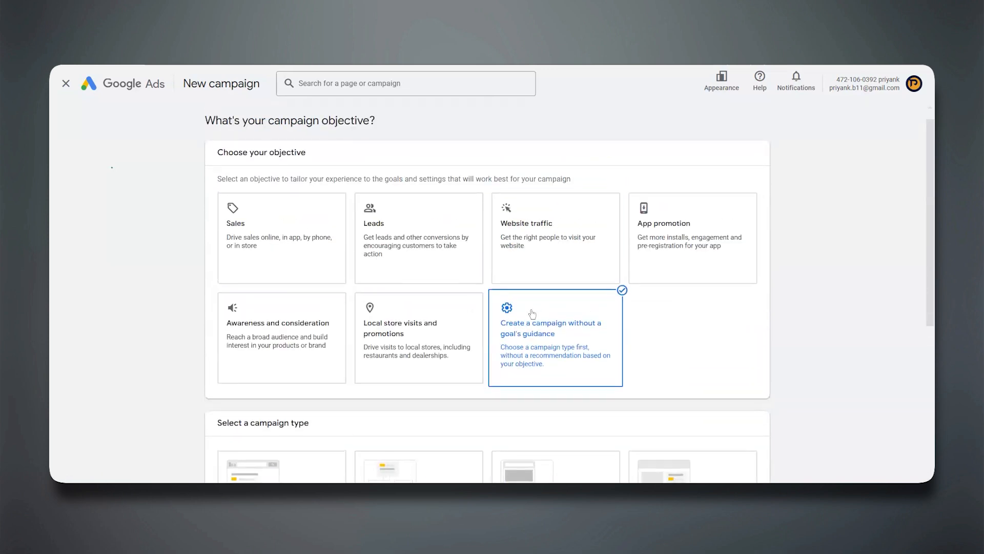
scroll(532, 314, "down", 5)
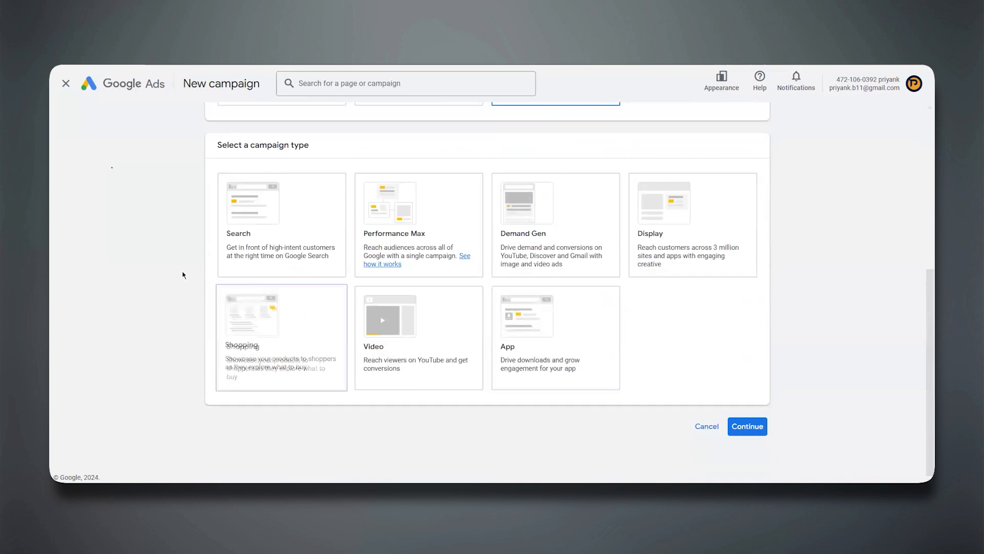
left_click(261, 327)
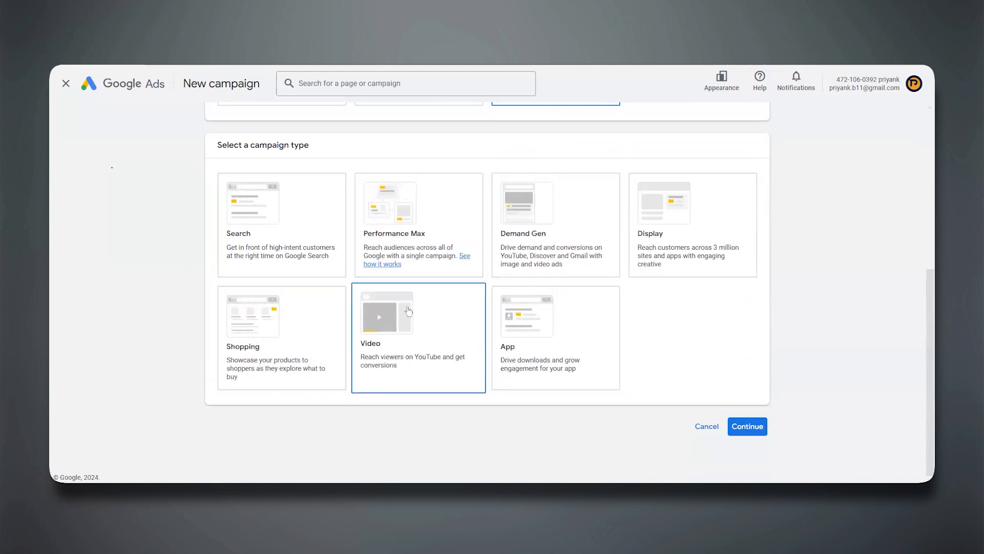
Switch back to the Awareness and consideration objective and compare the campaign types available for it.
scroll(555, 213, "up", 5)
left_click(226, 302)
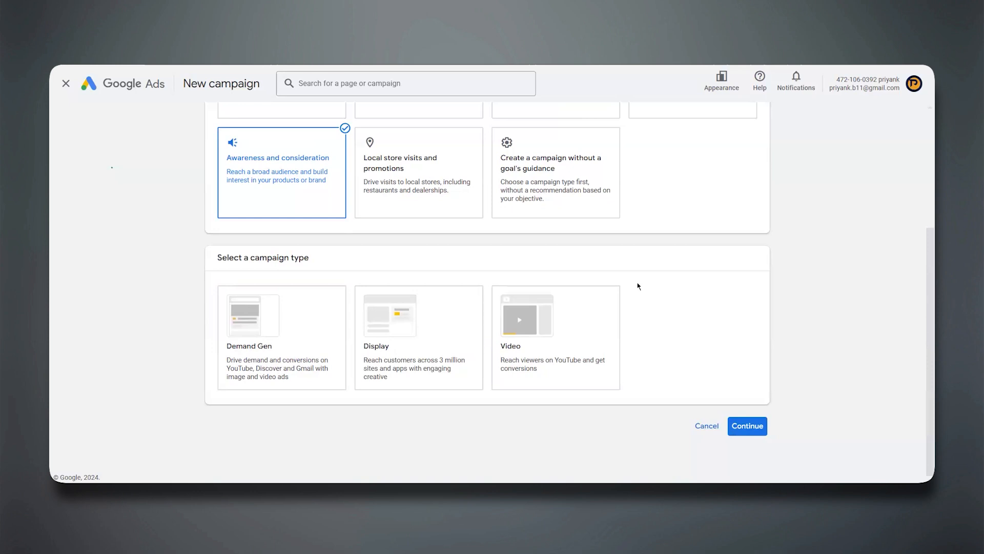
scroll(638, 286, "up", 1)
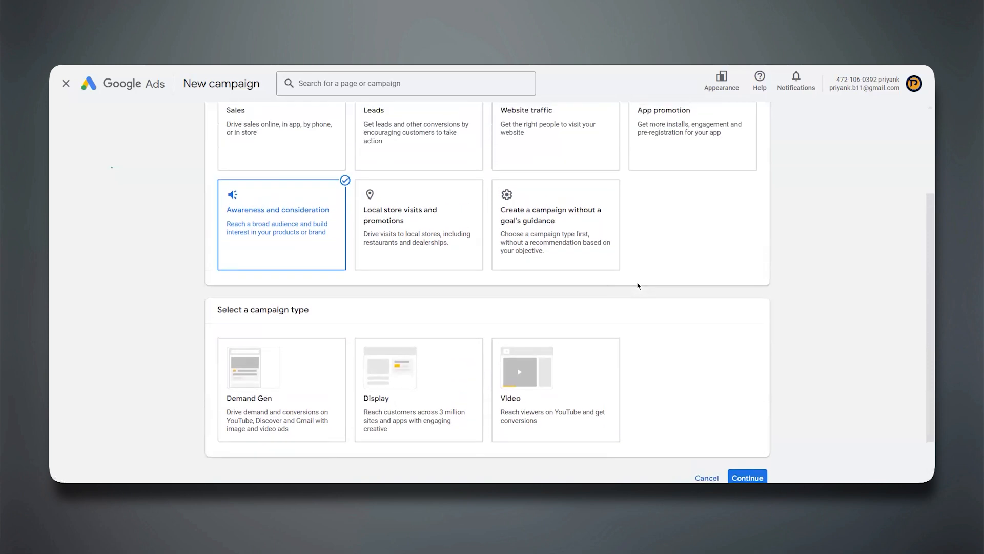
scroll(280, 193, "up", 1)
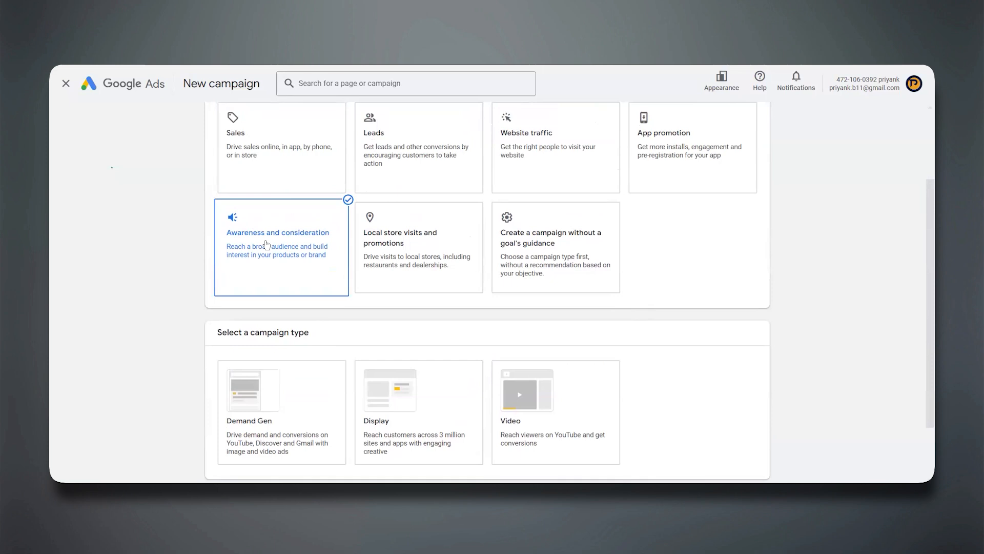
Select the Local store visits and promotions objective again to recheck its campaign type.
left_click(398, 236)
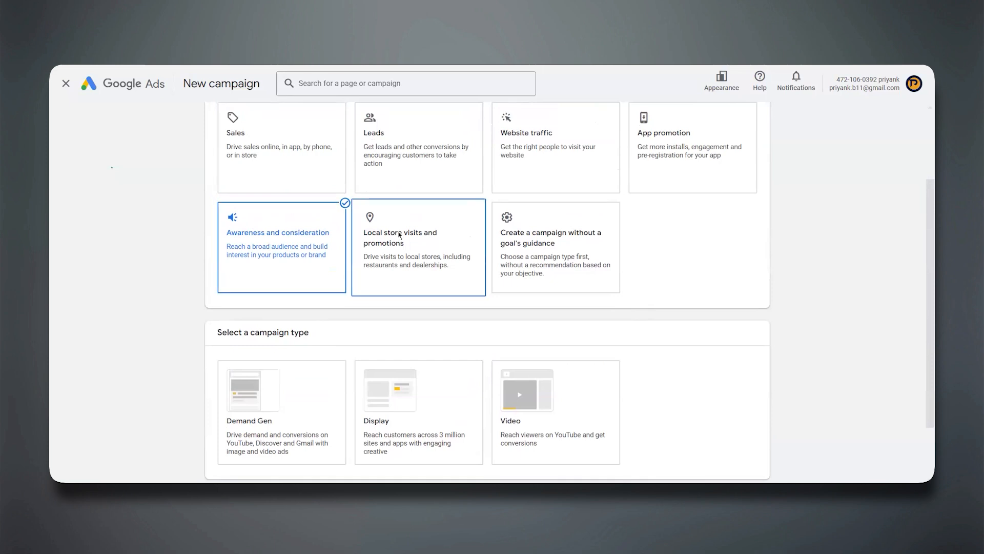
scroll(552, 265, "down", 2)
scroll(552, 265, "up", 3)
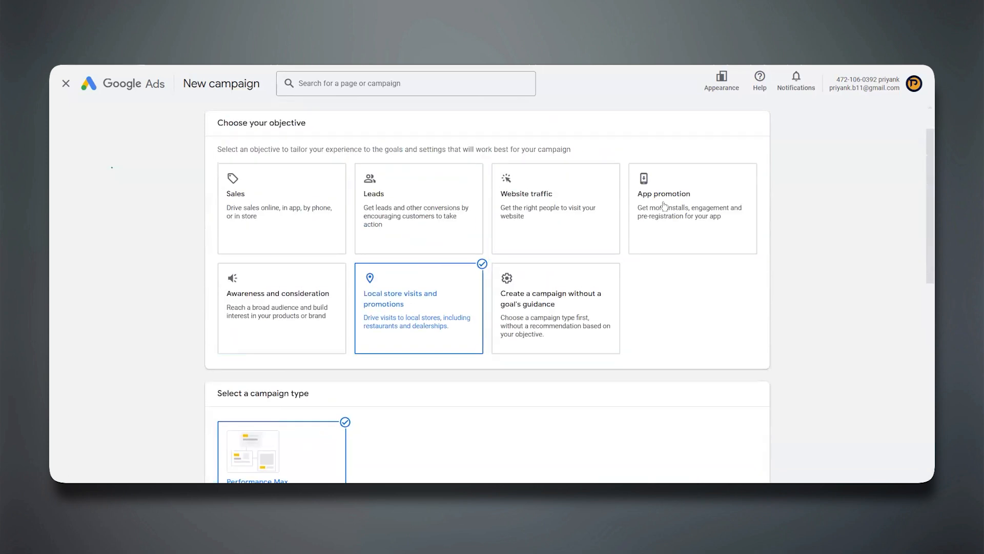
Select the App promotion objective and examine its campaign type and subtype options.
left_click(661, 210)
scroll(342, 186, "down", 3)
scroll(461, 187, "down", 1)
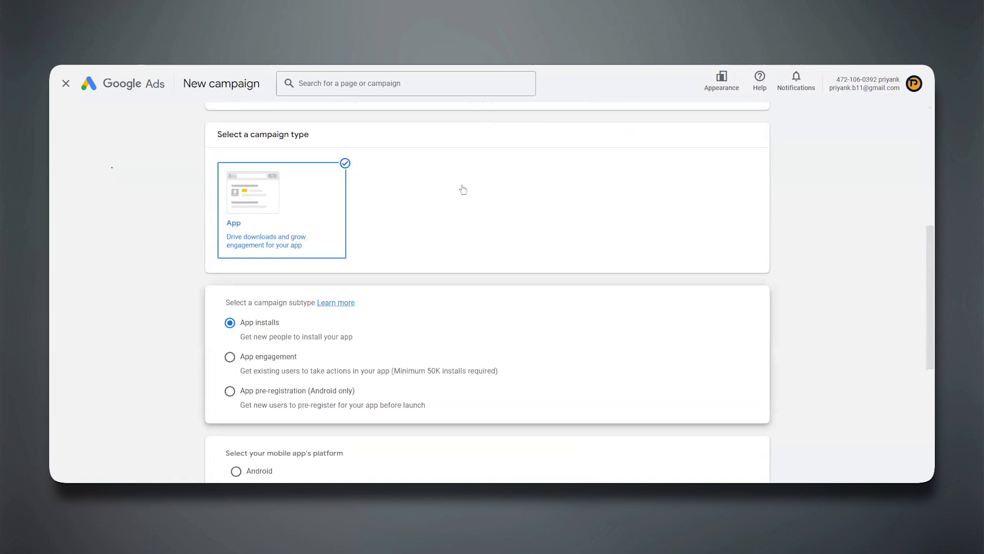
scroll(464, 189, "up", 5)
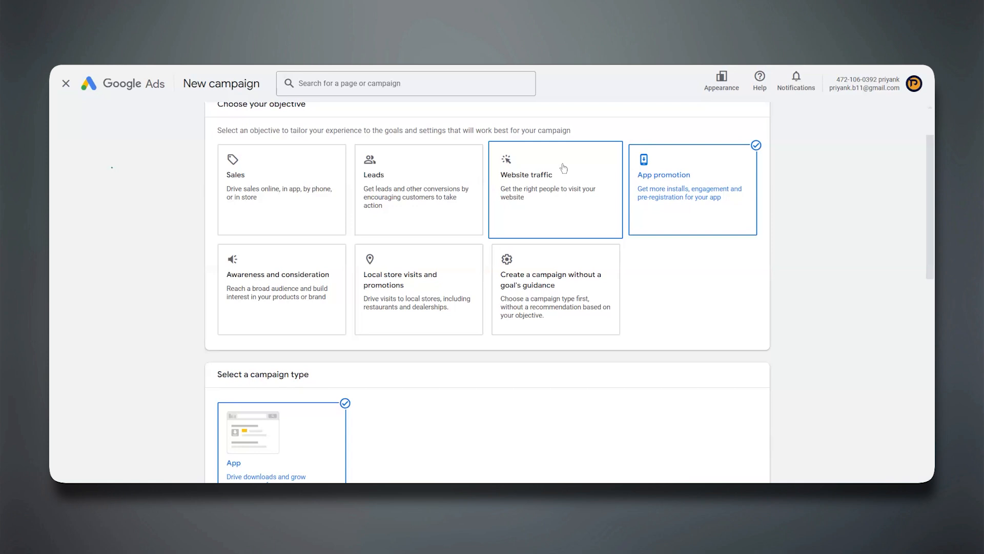
Set the objective to Create a campaign without a goal's guidance and compare its campaign types with the other objectives.
scroll(564, 167, "up", 1)
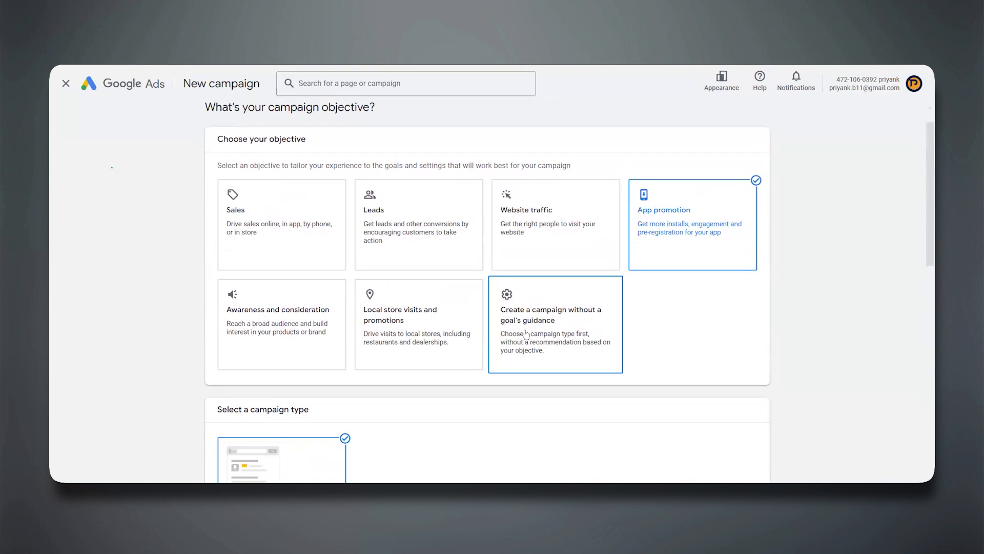
left_click(564, 309)
scroll(564, 307, "up", 4)
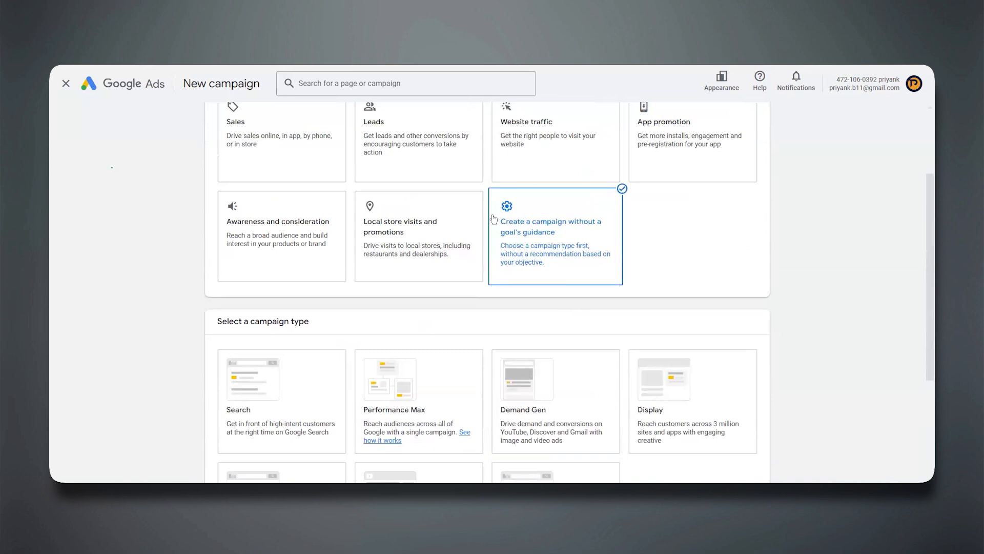
scroll(564, 233, "up", 1)
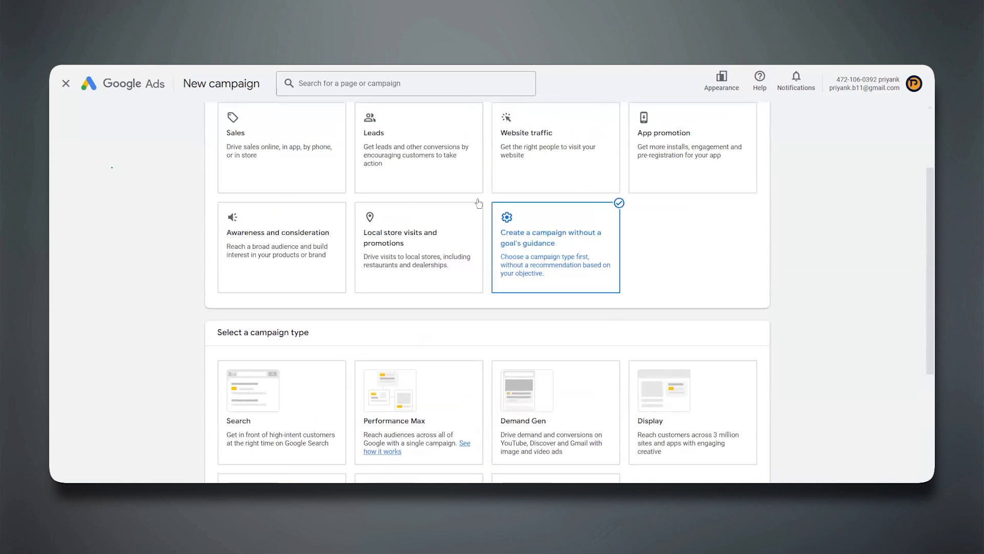
scroll(478, 203, "down", 3)
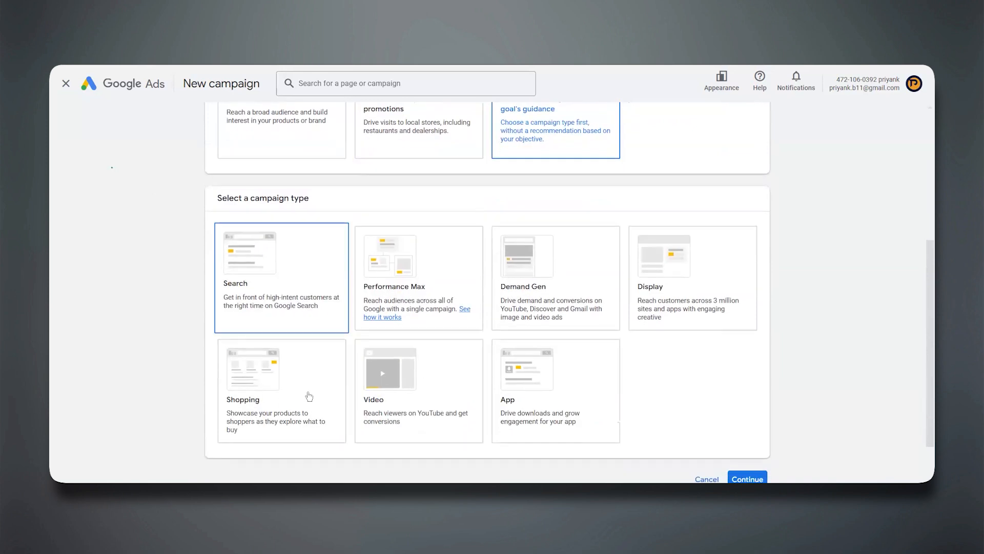
scroll(669, 192, "up", 4)
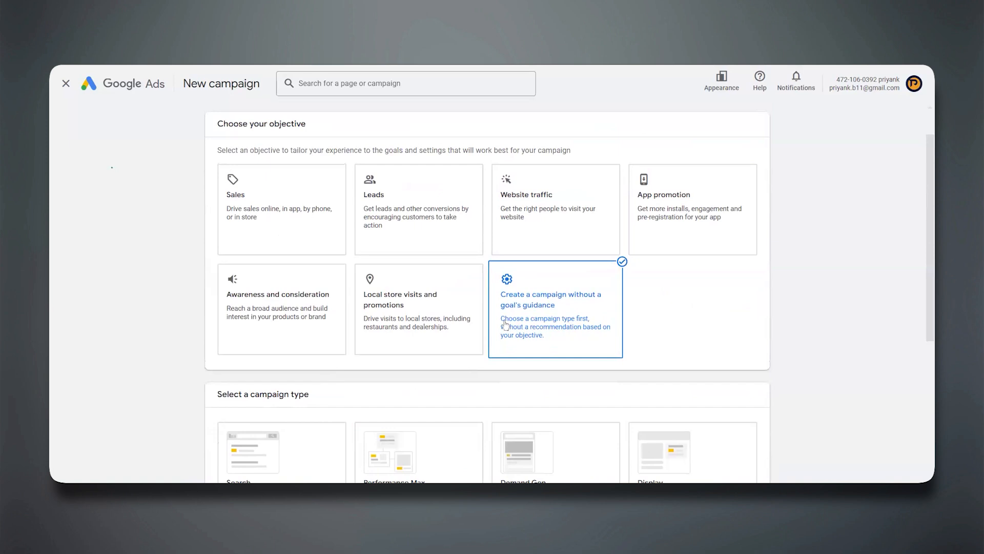
scroll(505, 323, "down", 5)
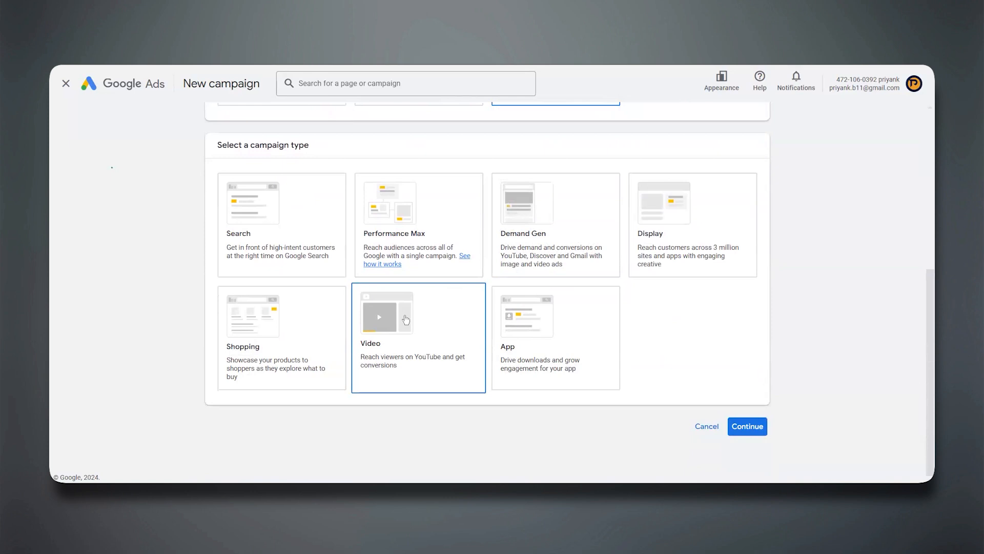
Select the Search campaign type and look through its conversion goals.
left_click(257, 193)
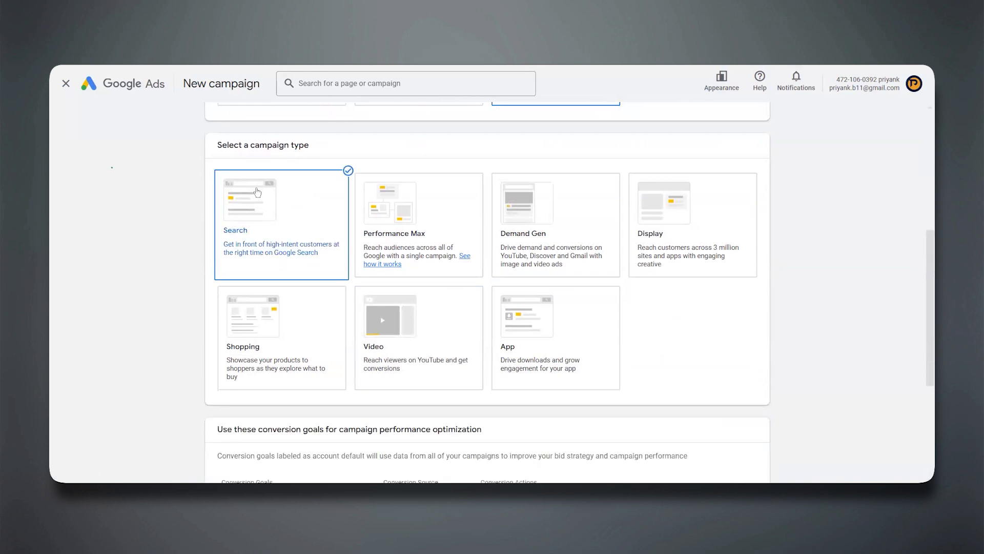
scroll(258, 192, "down", 4)
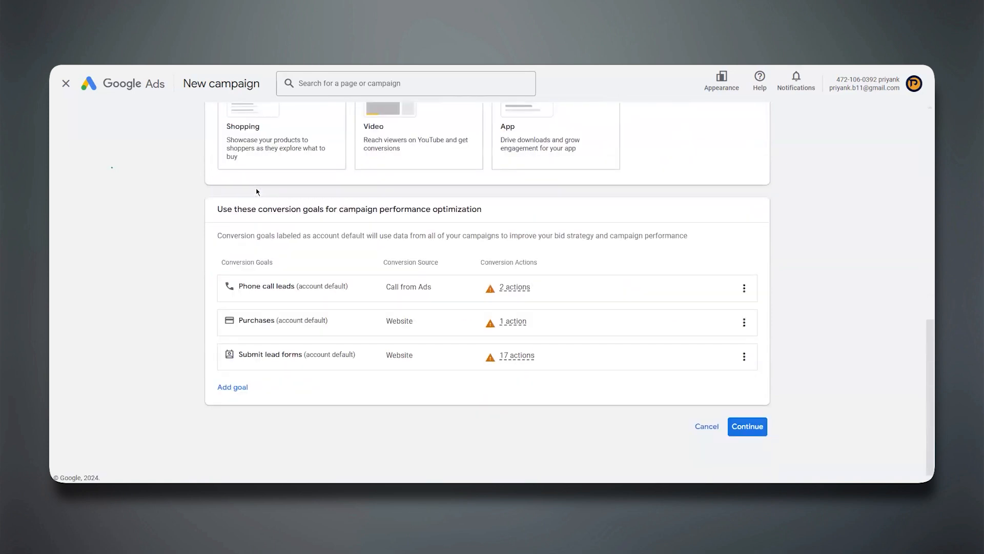
scroll(257, 191, "up", 4)
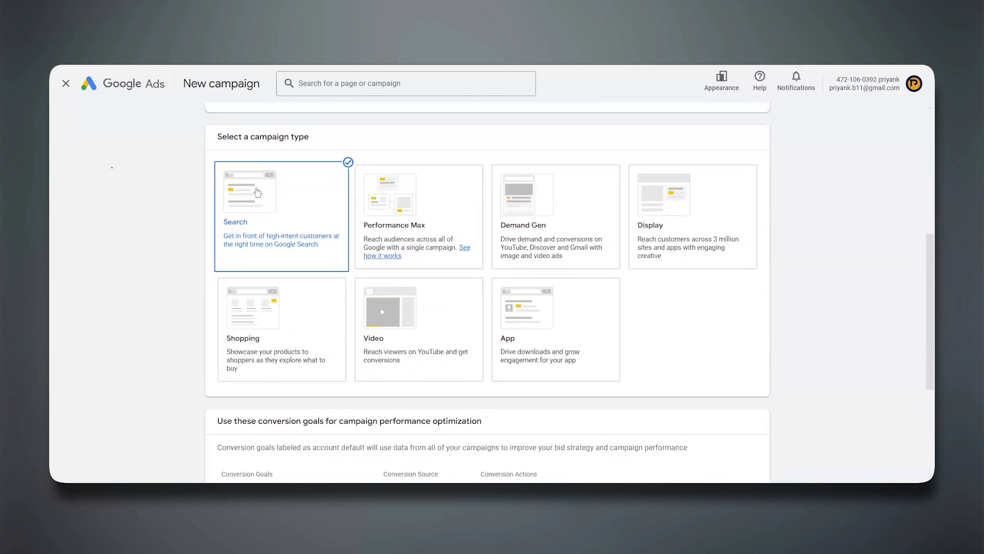
Switch the objective to Awareness and consideration and select the Video campaign type for comparison.
scroll(547, 200, "up", 4)
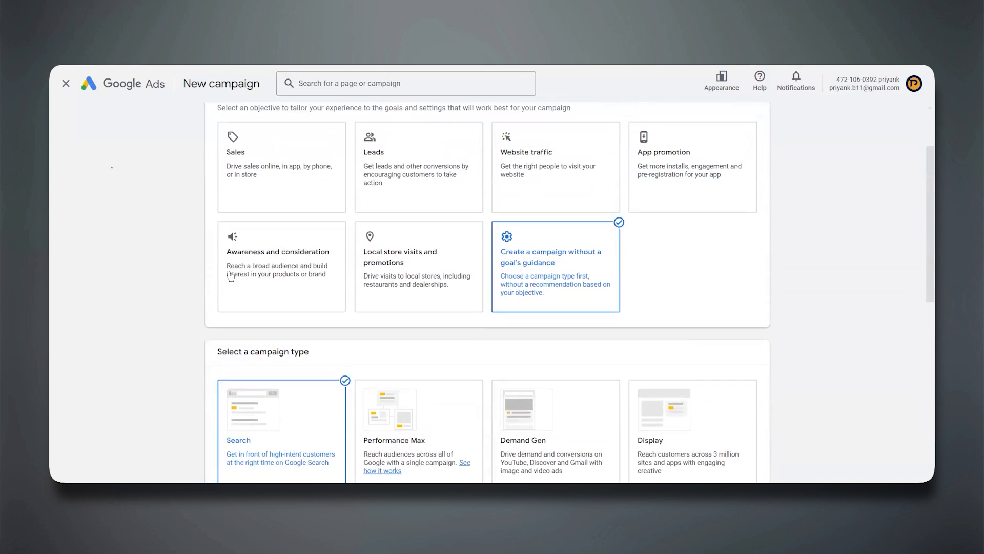
left_click(287, 261)
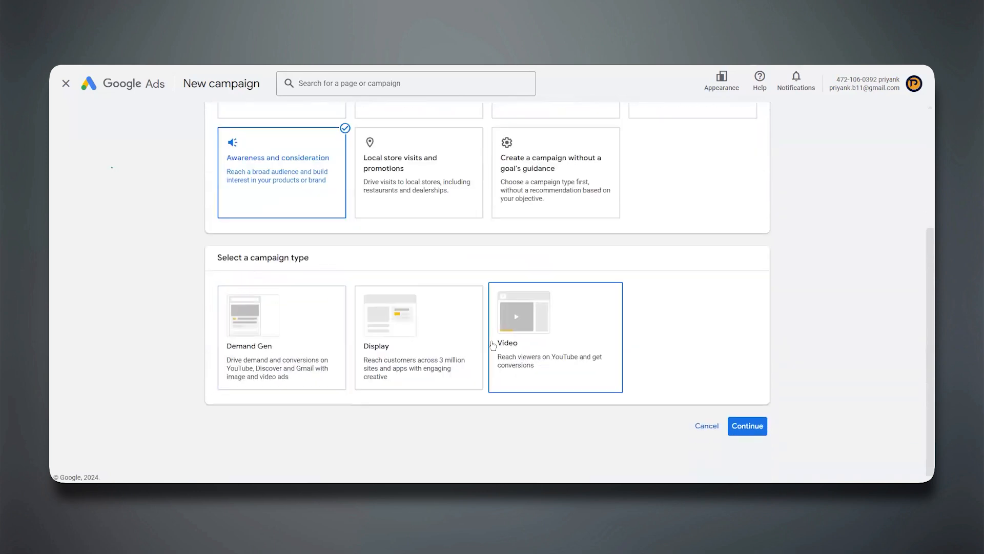
scroll(532, 300, "up", 2)
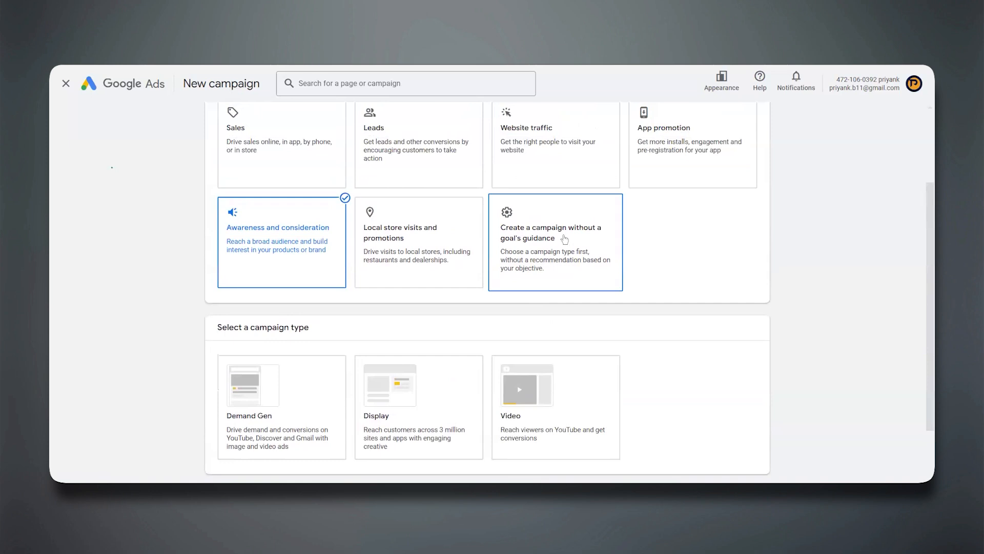
left_click(533, 392)
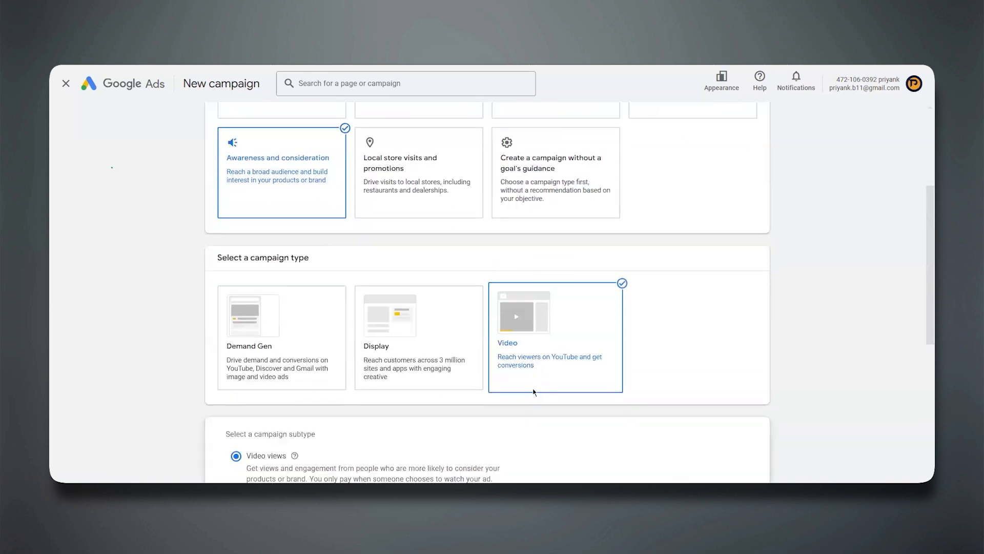
Set the objective to a campaign without a goal's guidance, then choose the Video campaign type with the Video views subtype.
scroll(235, 378, "up", 4)
scroll(518, 144, "up", 1)
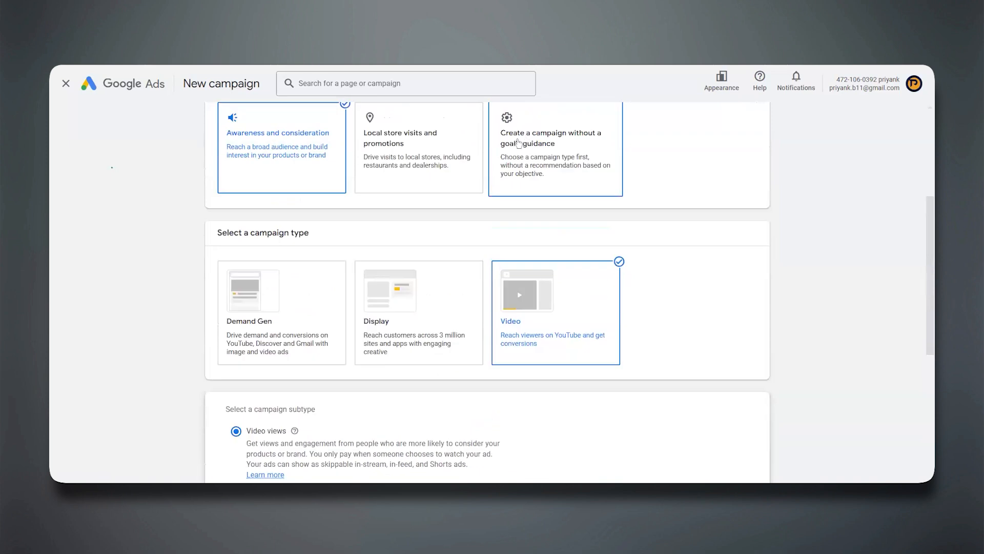
left_click(519, 143)
scroll(461, 256, "down", 2)
left_click(419, 333)
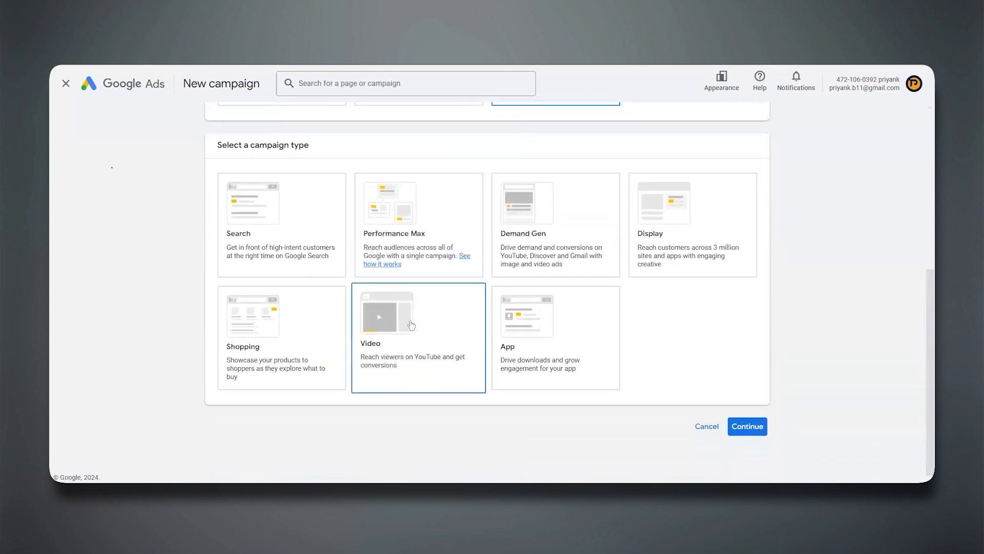
scroll(85, 368, "down", 5)
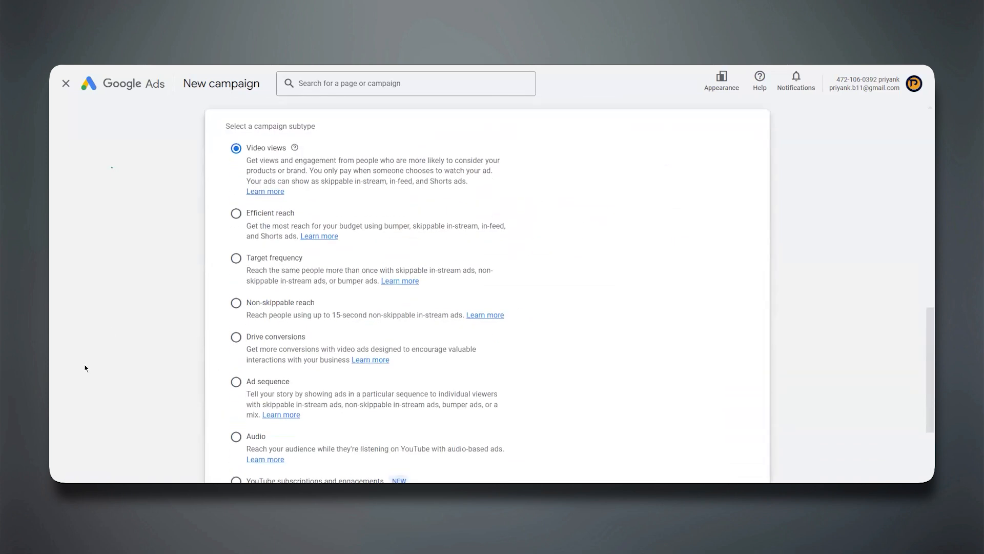
scroll(85, 368, "down", 1)
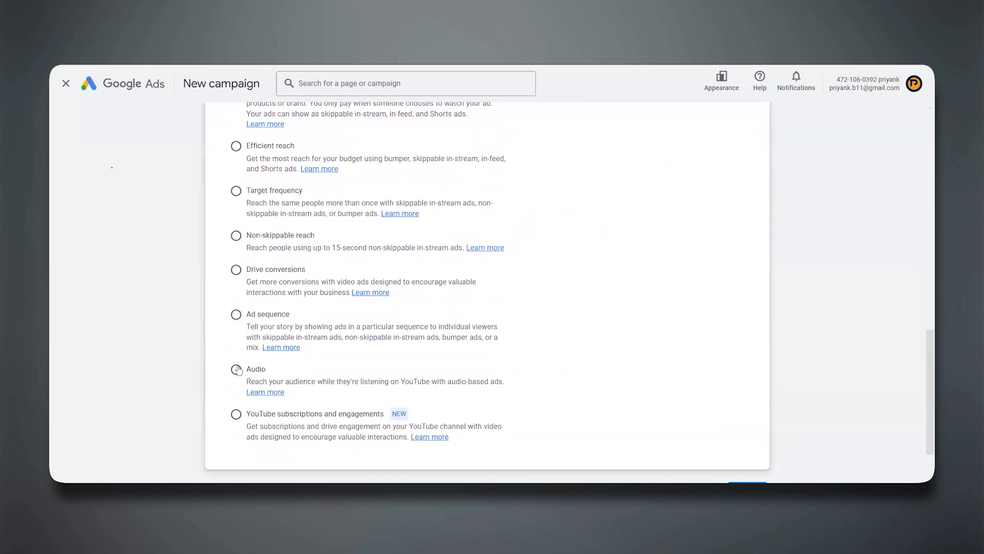
scroll(246, 310, "up", 2)
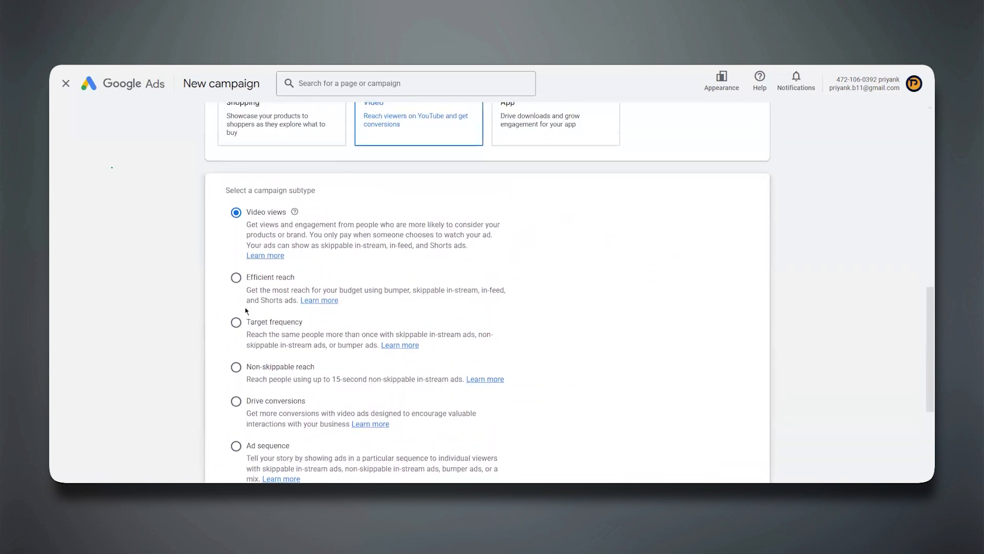
left_click(236, 211)
Examine the ad formats covered by the Video views, Efficient reach and Target frequency subtypes.
scroll(225, 325, "up", 6)
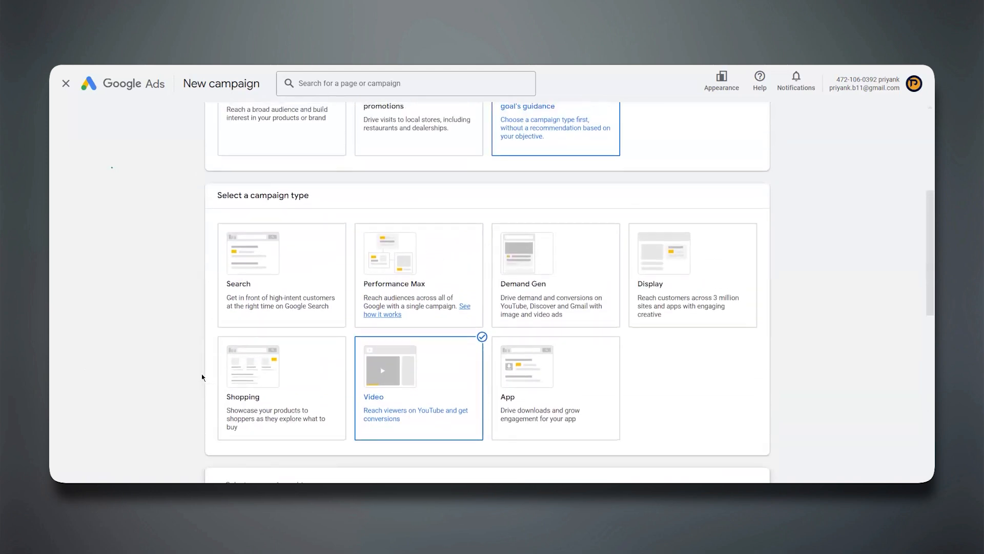
scroll(359, 230, "up", 1)
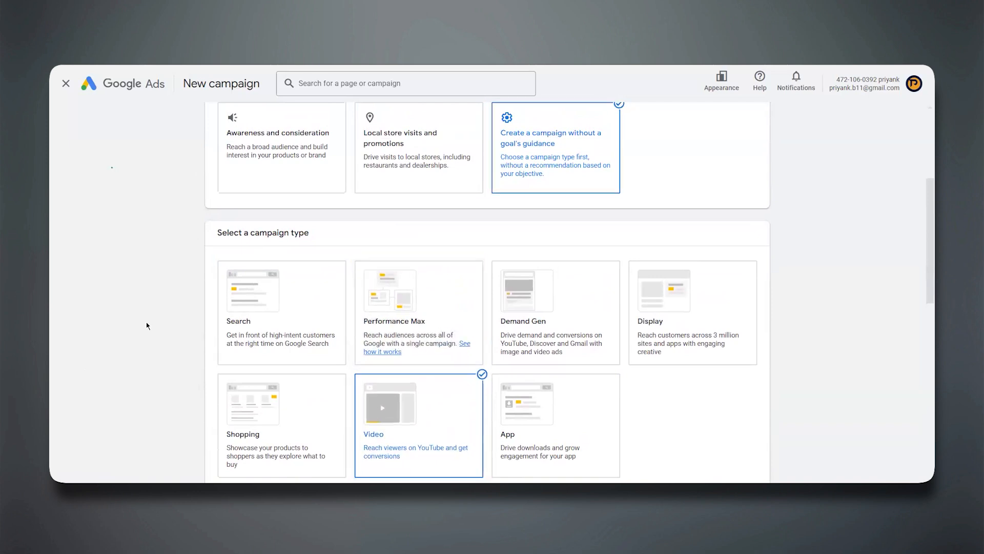
scroll(147, 326, "down", 7)
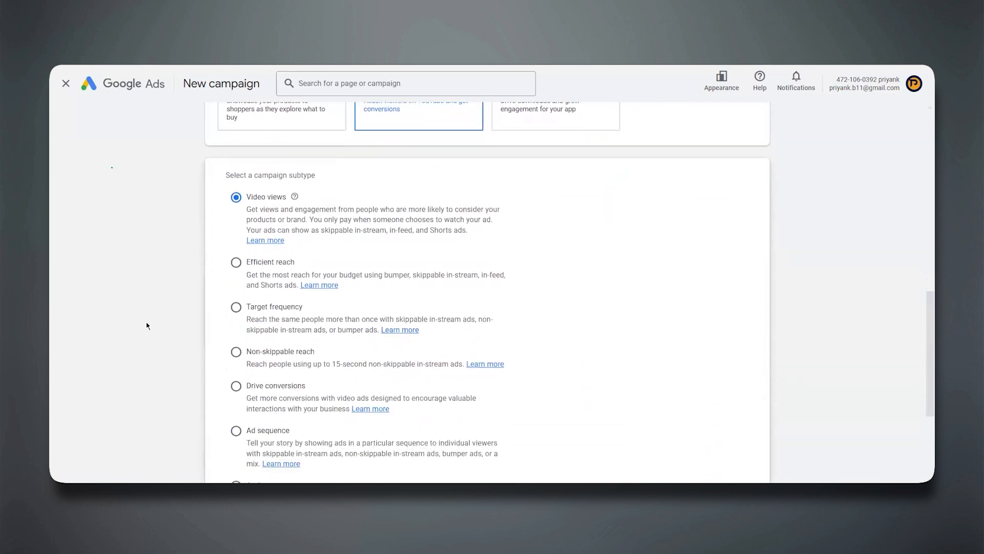
scroll(785, 209, "up", 2)
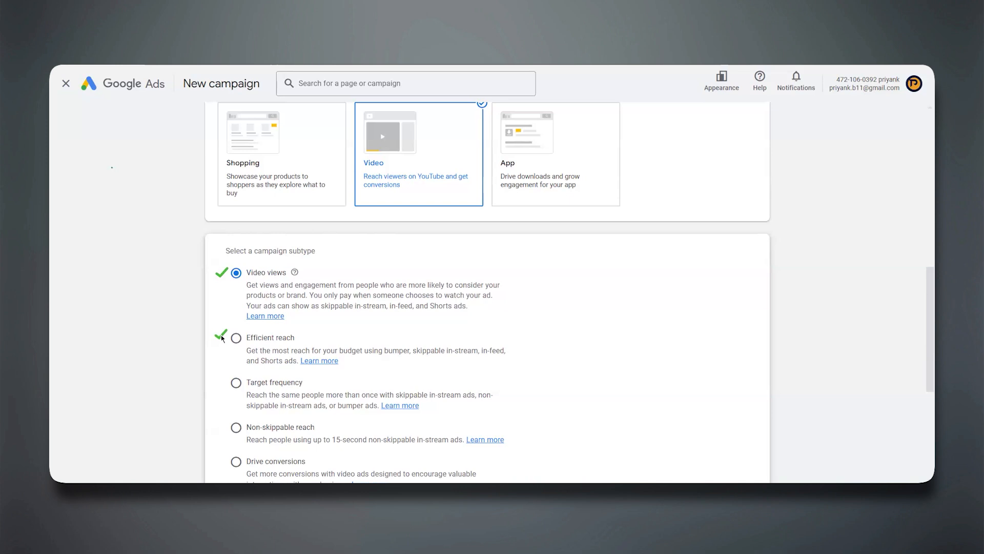
left_click(219, 383)
left_click(350, 310)
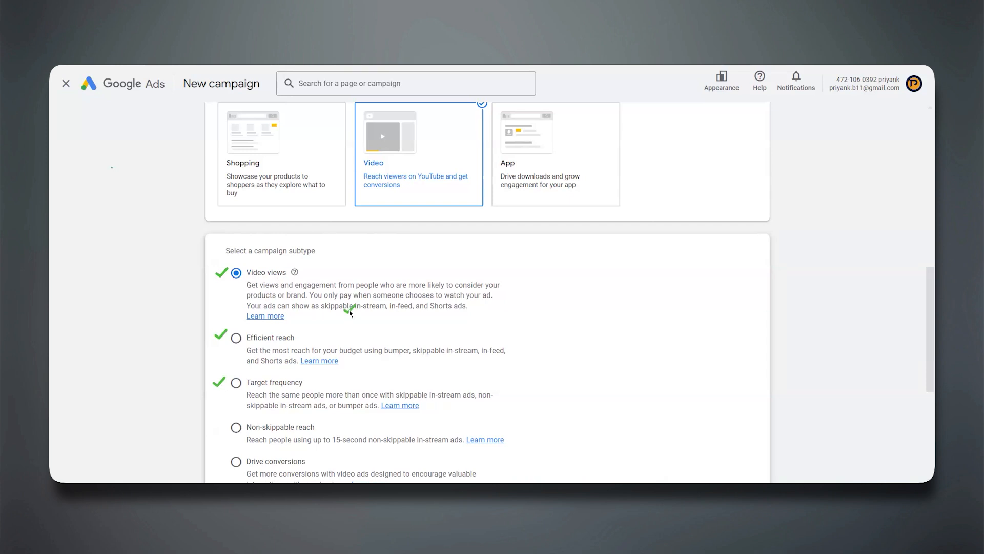
left_click(402, 311)
left_click(446, 311)
left_click(395, 346)
left_click(444, 346)
left_click(500, 347)
left_click(273, 365)
left_click(420, 389)
left_click(266, 412)
left_click(354, 409)
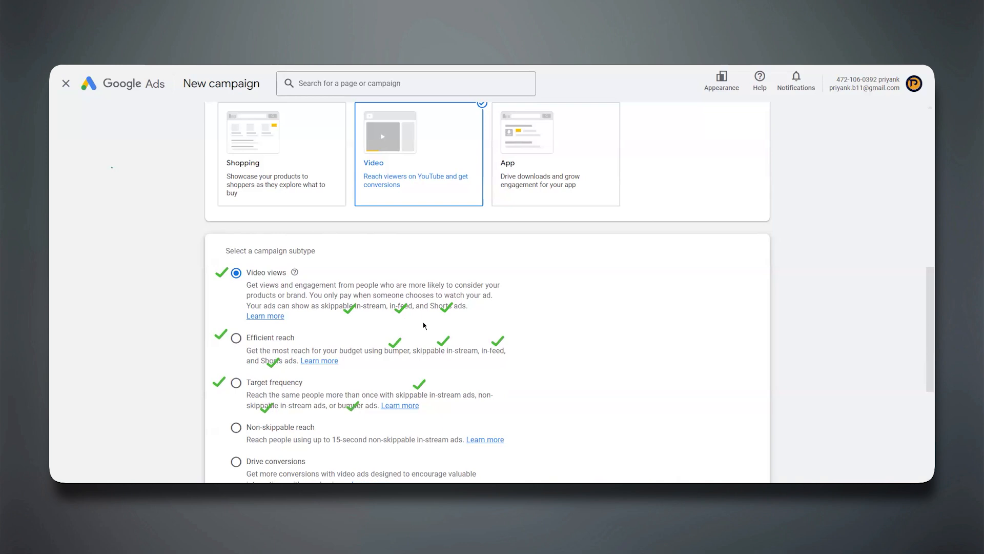
Compare the Efficient reach, Target frequency and Non-skippable reach subtypes of the Video campaign.
left_click(236, 336)
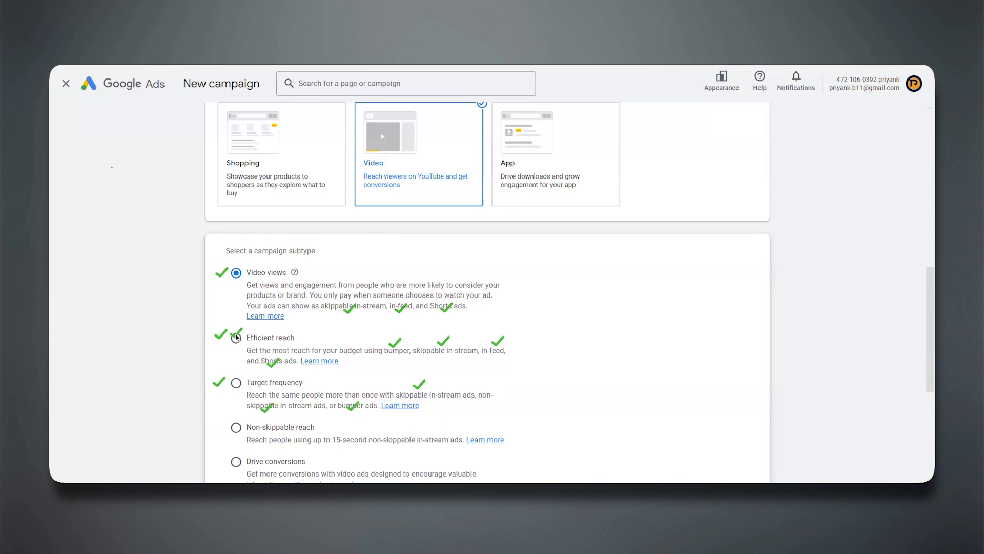
left_click(235, 382)
left_click(487, 396)
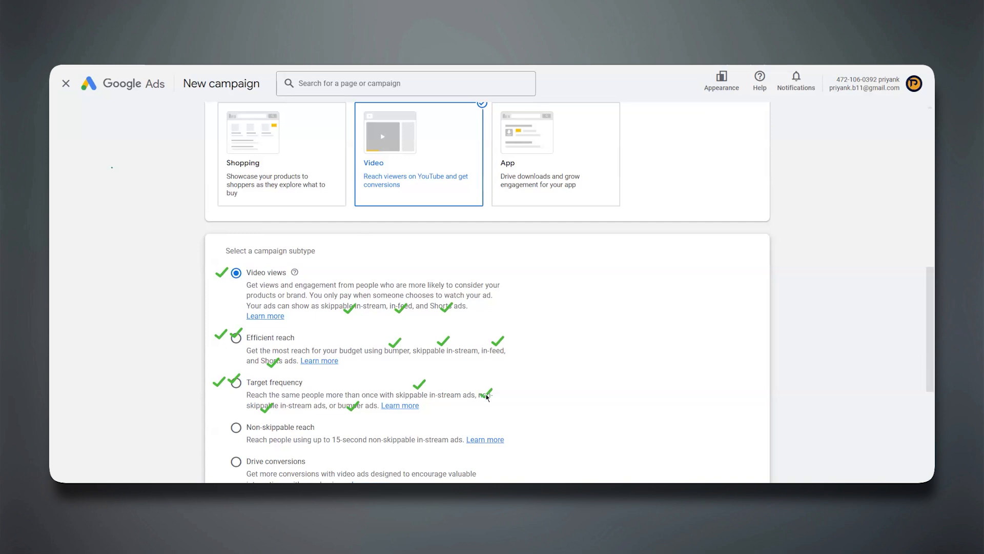
left_click(236, 429)
left_click(465, 225)
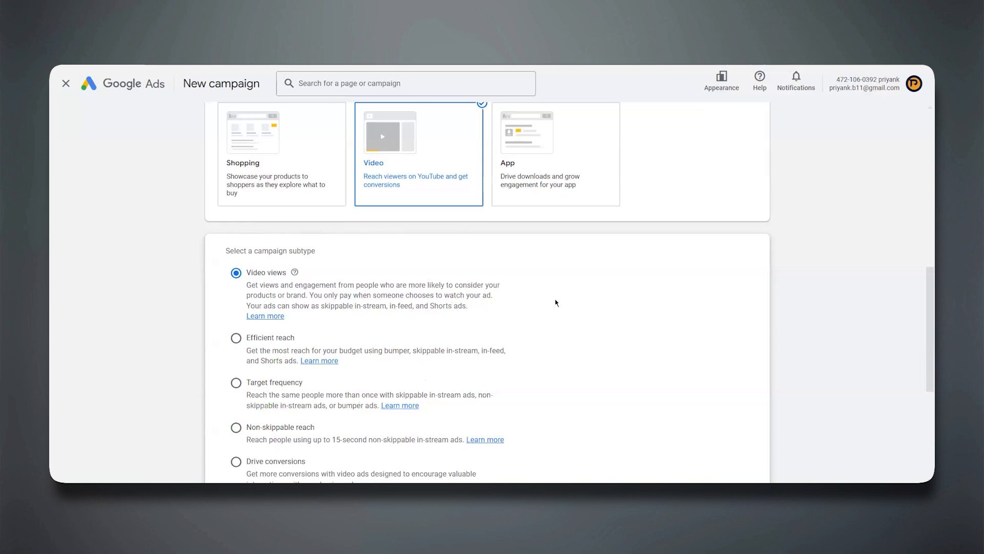
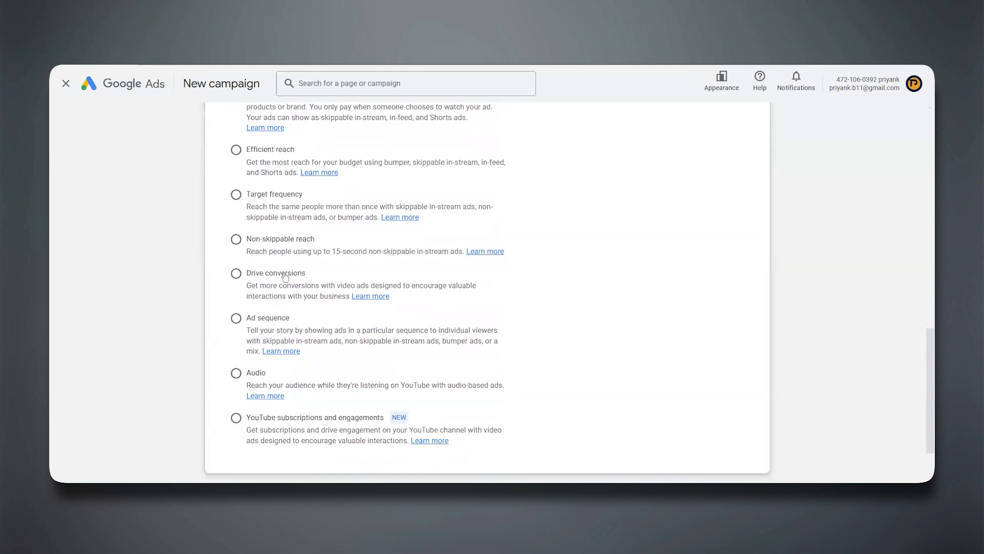
Compare the Drive conversions, Ad sequence, Audio and YouTube subscriptions and engagements subtypes of the Video campaign.
left_click(238, 277)
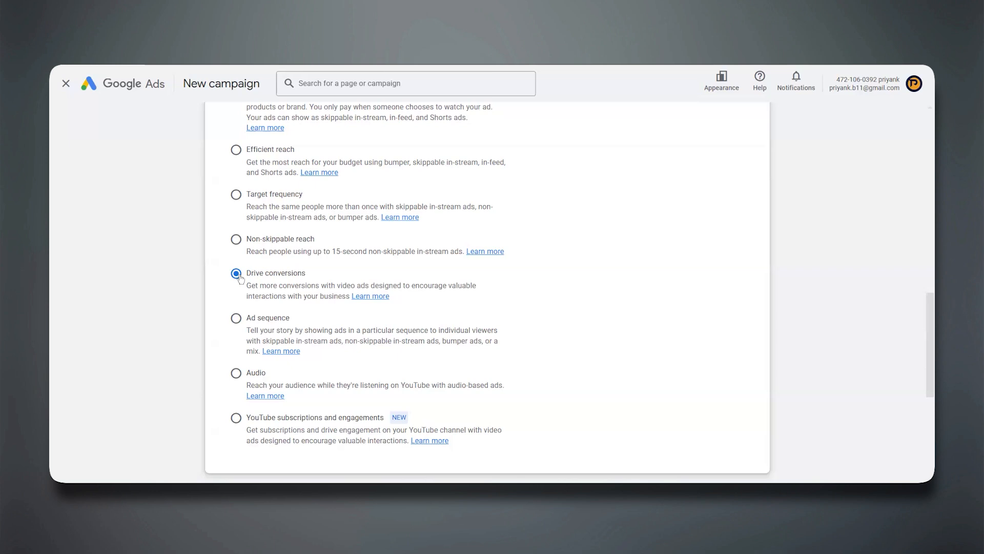
left_click(236, 319)
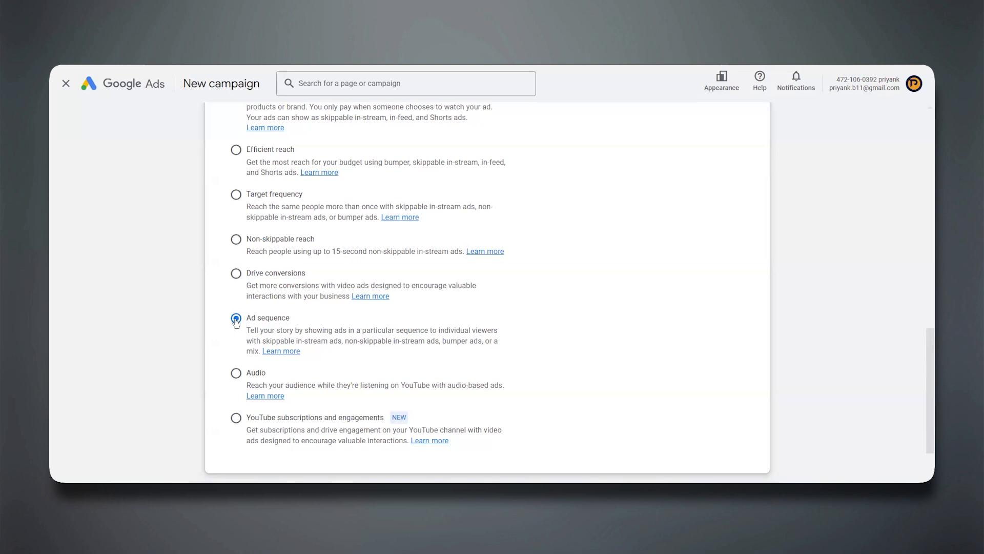
left_click(234, 374)
left_click(235, 418)
Set the Video campaign subtype to Video views and continue to the campaign settings.
scroll(359, 359, "up", 15)
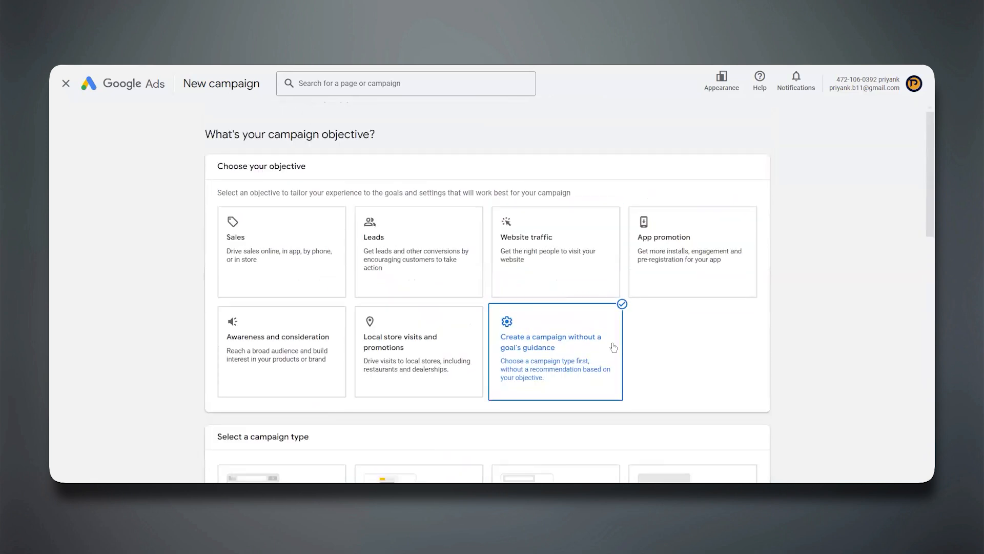
scroll(549, 347, "down", 7)
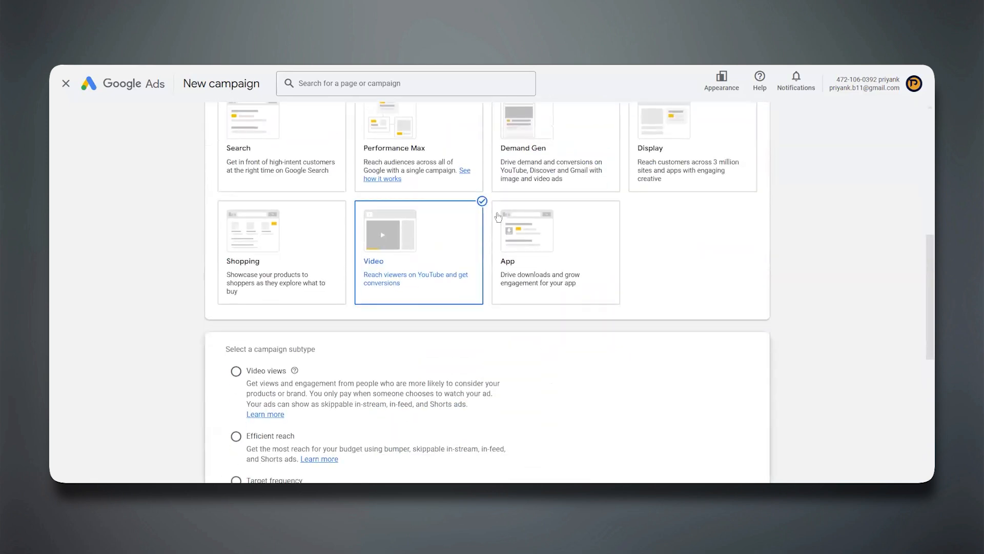
scroll(390, 245, "down", 3)
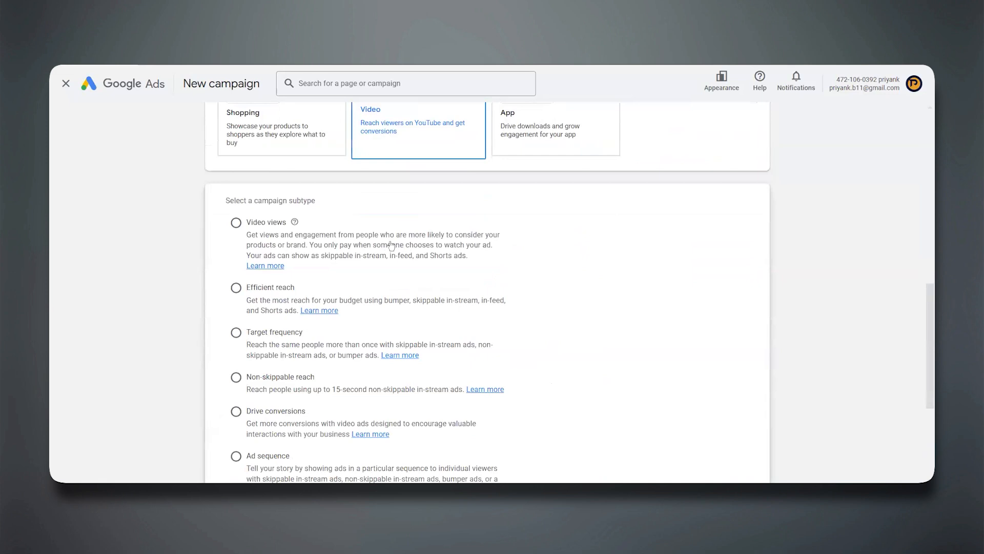
left_click(236, 224)
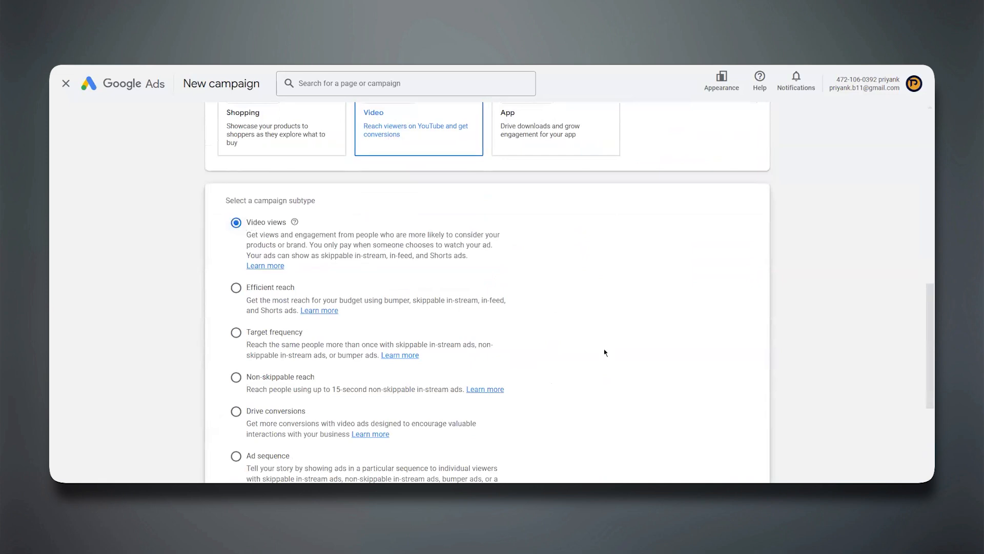
scroll(604, 352, "down", 3)
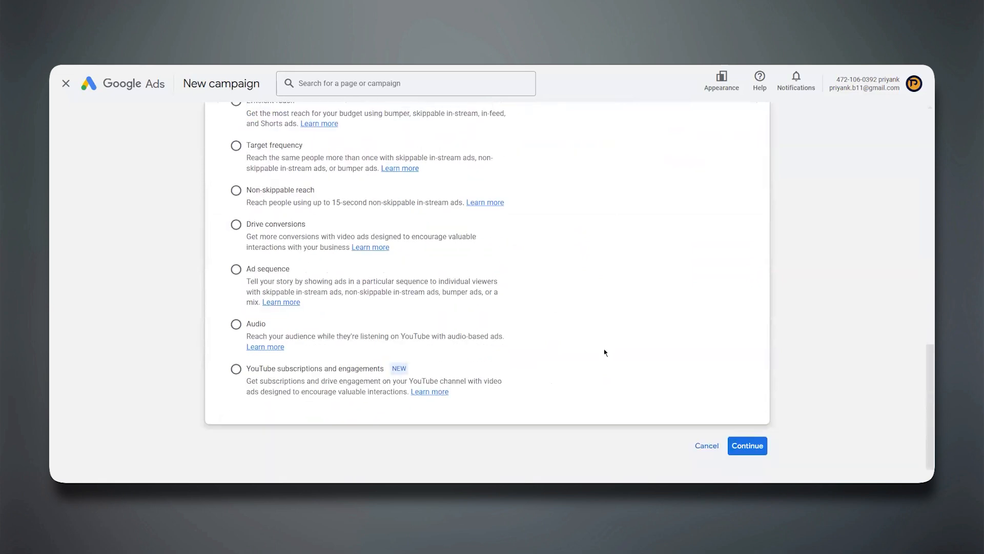
left_click(751, 445)
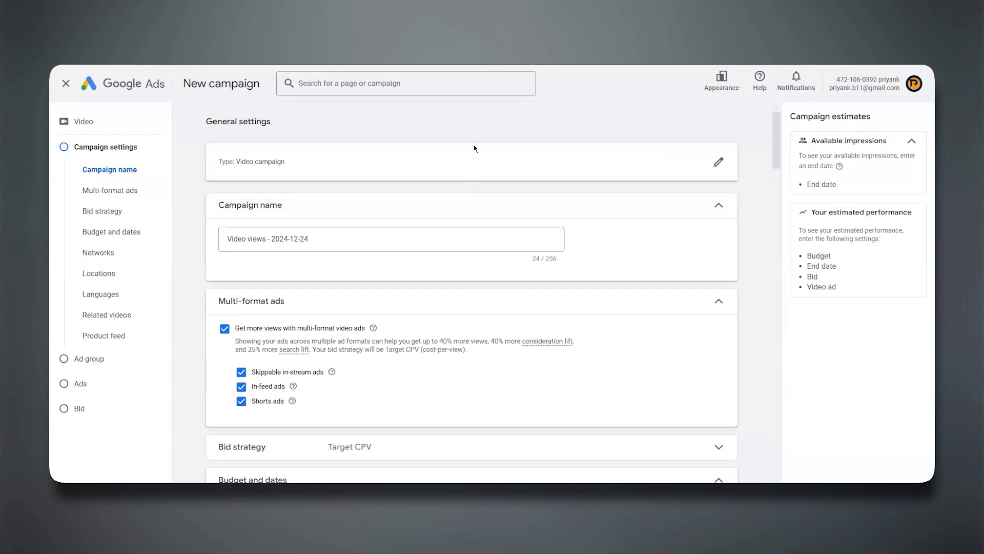
Examine the multi-format ads, budget and bid strategy settings of the Video views campaign.
scroll(440, 260, "down", 5)
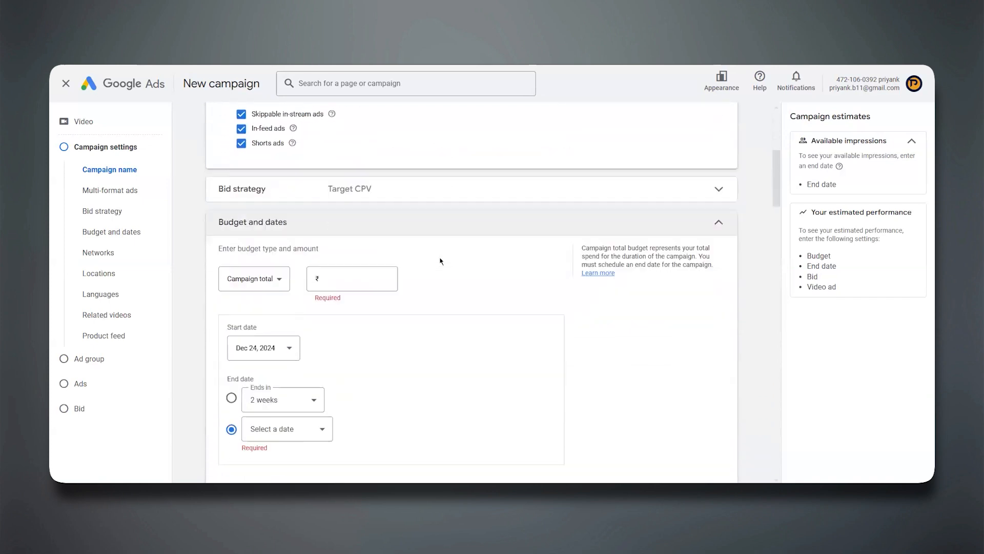
left_click(376, 173)
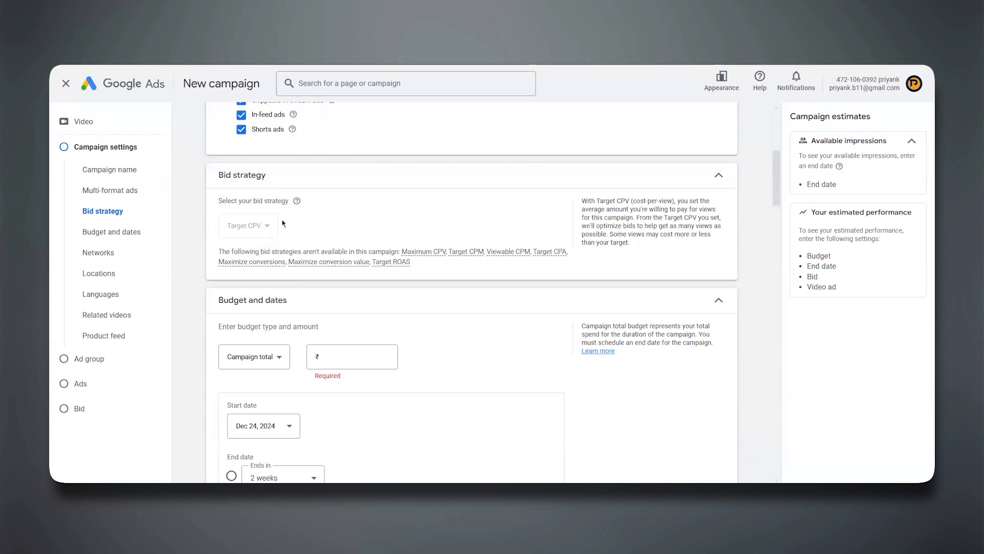
scroll(283, 223, "up", 5)
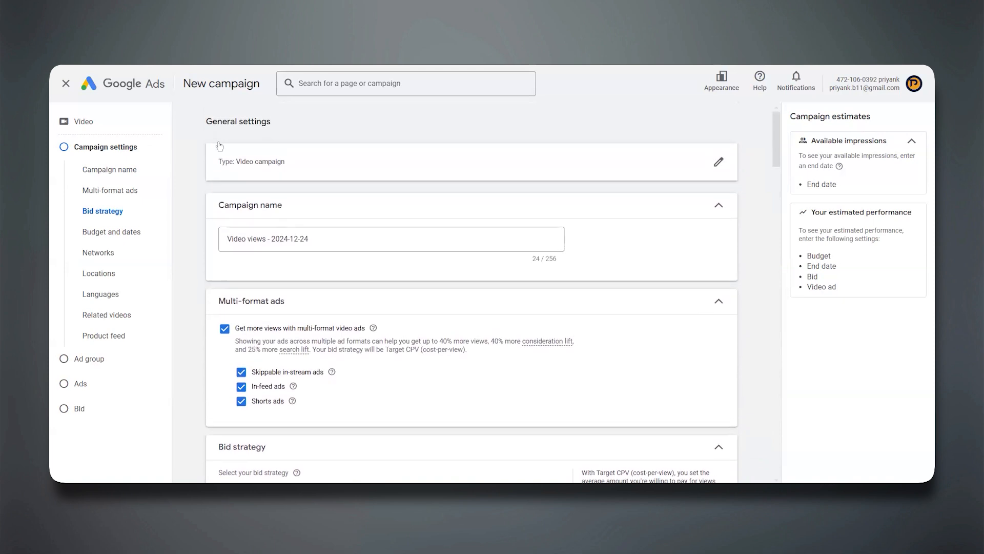
Go back and change the campaign subtype to Efficient reach, then continue to its settings and expand the bid strategy.
left_click(61, 56)
scroll(251, 342, "down", 10)
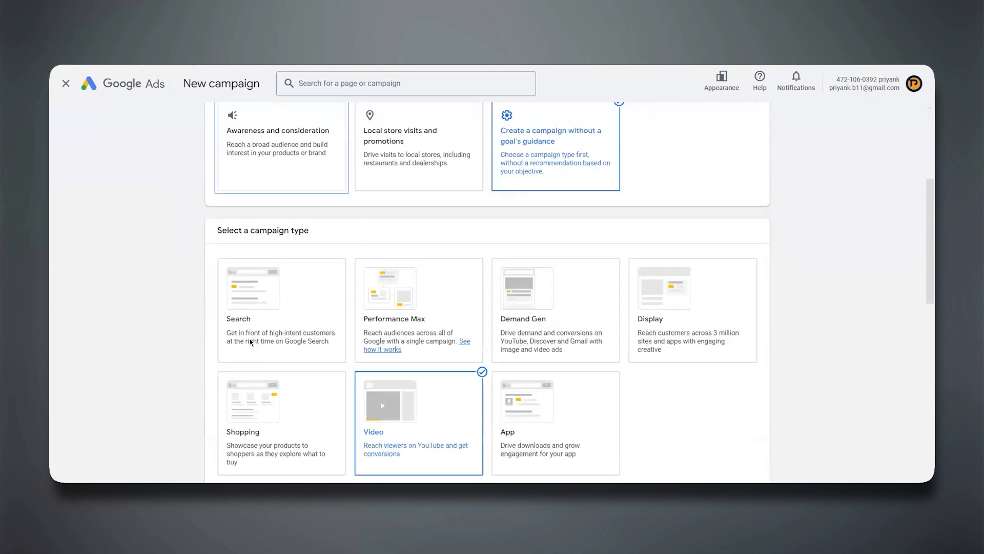
left_click(236, 255)
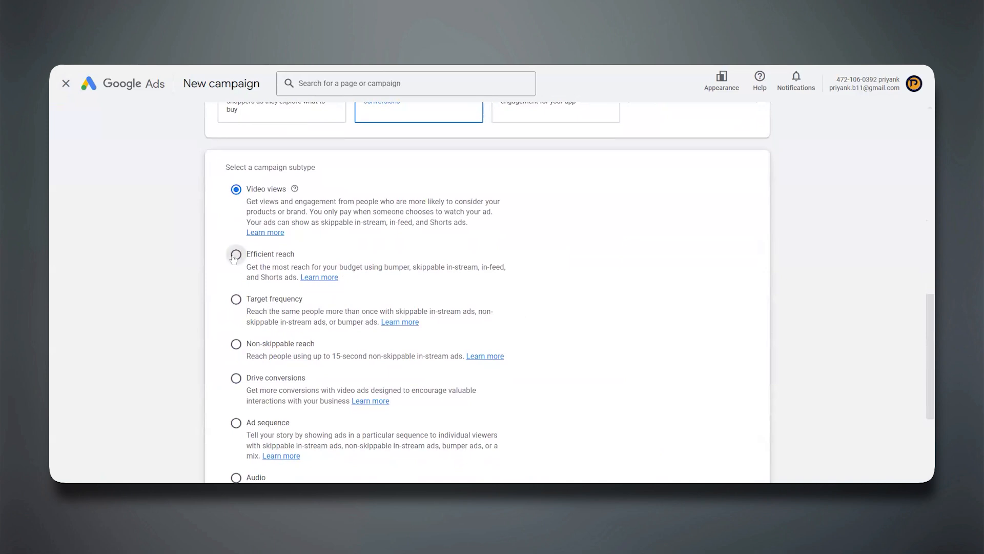
scroll(736, 434, "down", 3)
left_click(736, 433)
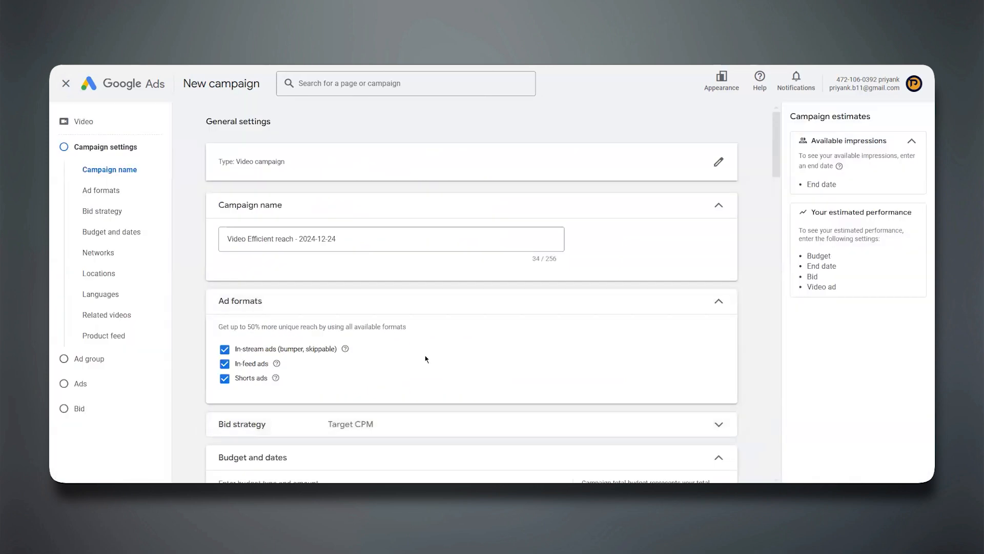
scroll(423, 358, "down", 3)
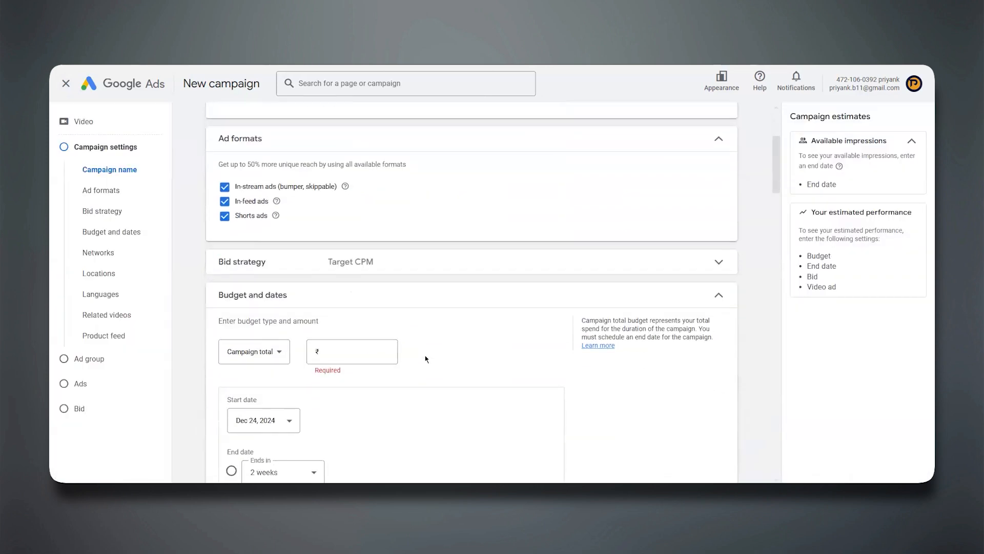
left_click(371, 258)
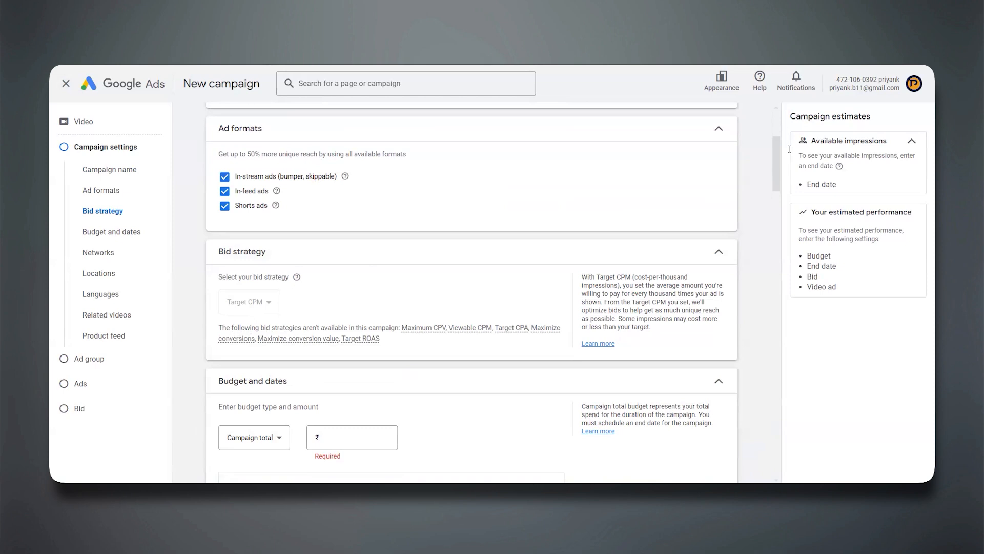
Add a red on-screen text note beside the ad formats reading "CPM- Impression" and "CPV- Views" on two lines.
left_click(410, 188)
type("CPM- Im")
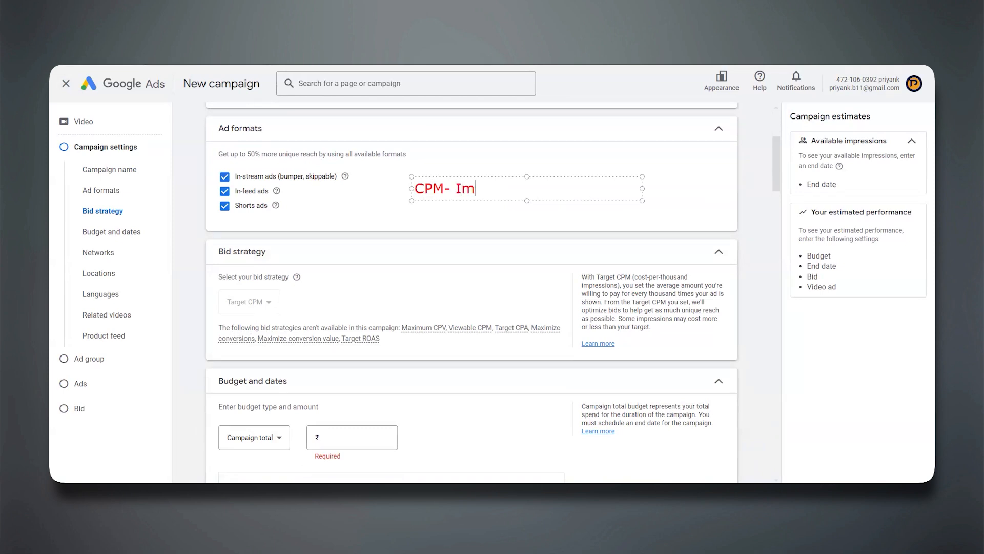
type("pression")
key("Return")
type("CPV- ")
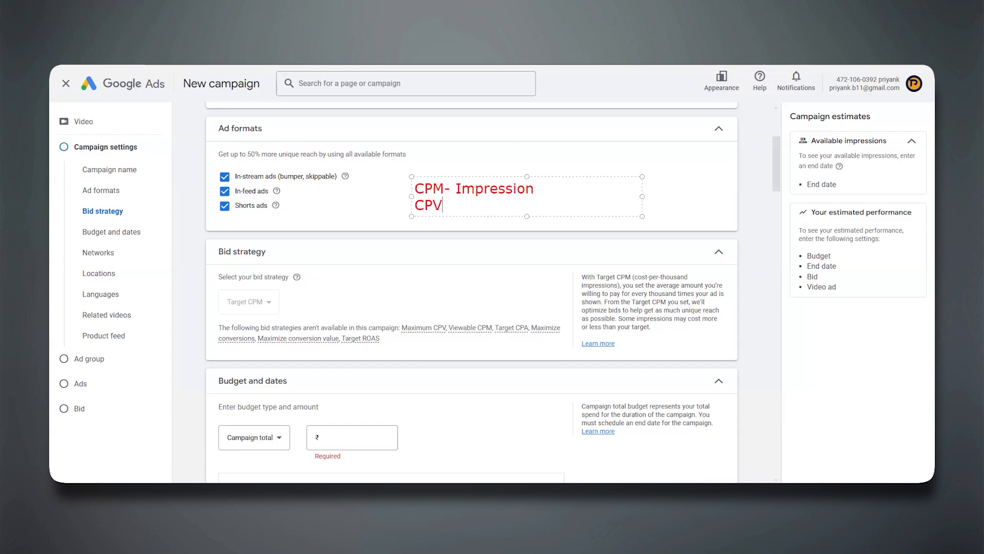
type("Views")
left_click(386, 285)
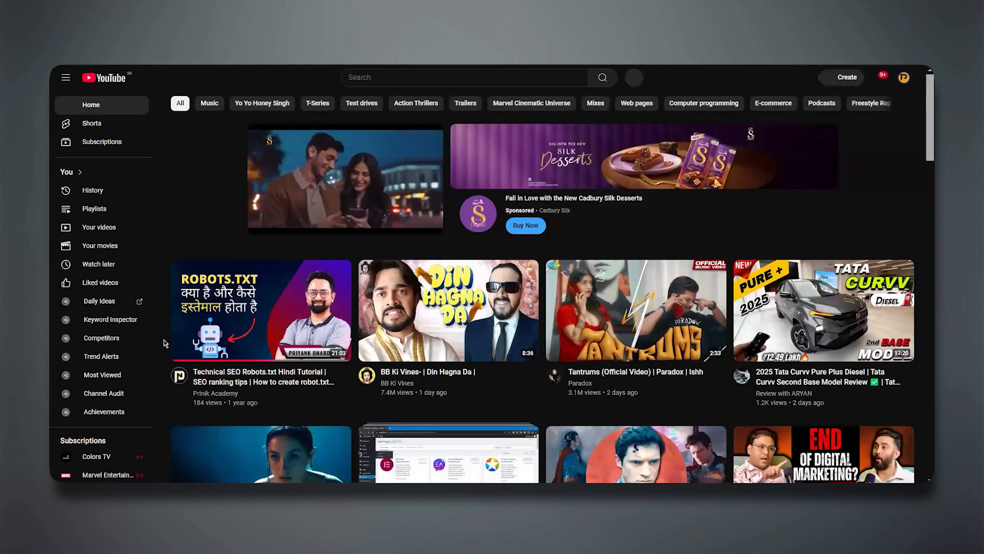
Examine the videos, Shorts and sponsored placements in the YouTube home feed.
scroll(165, 343, "down", 4)
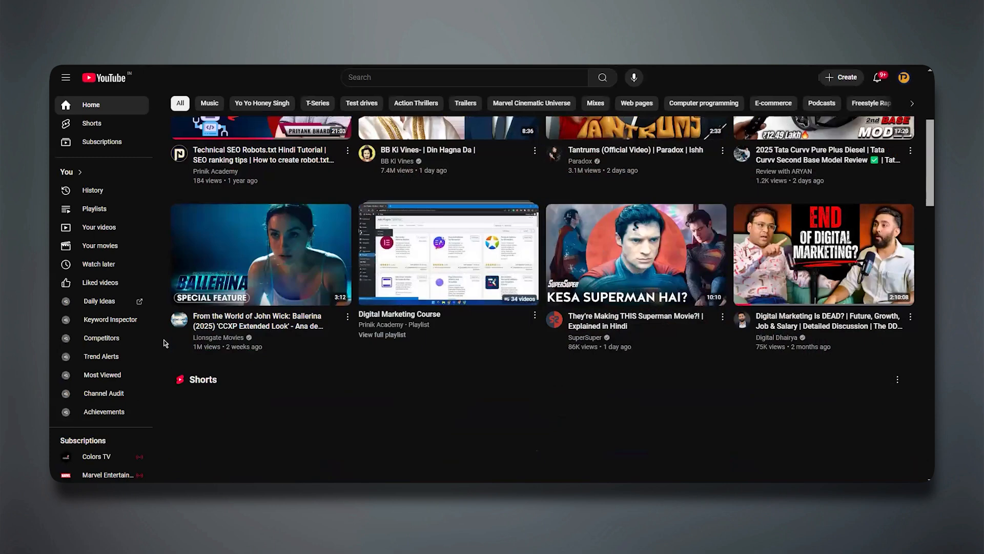
scroll(165, 343, "down", 5)
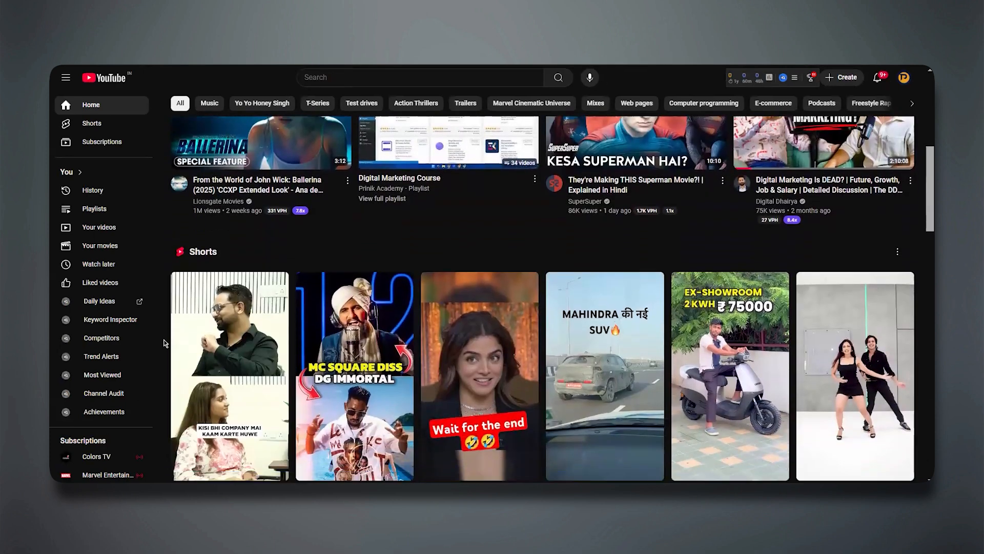
scroll(165, 342, "down", 4)
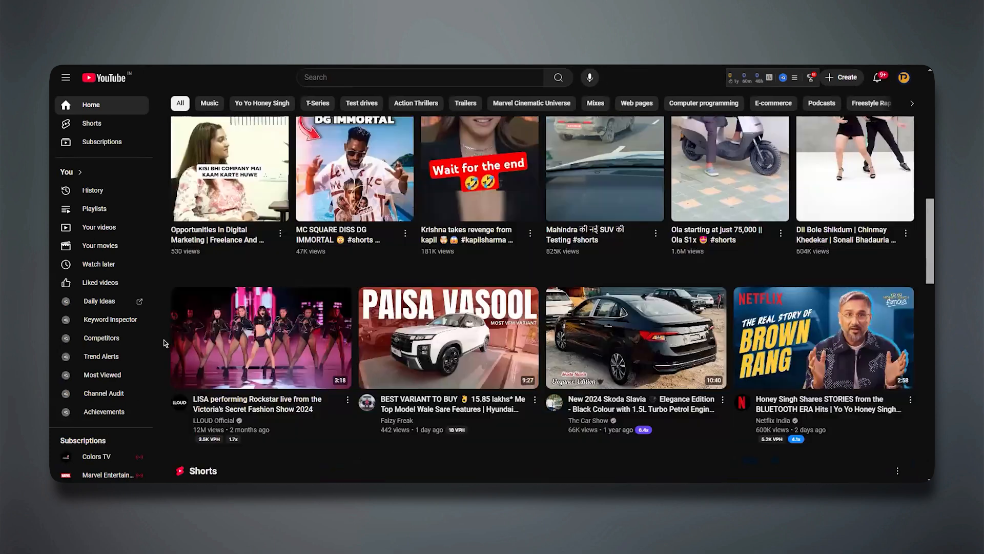
scroll(166, 343, "down", 10)
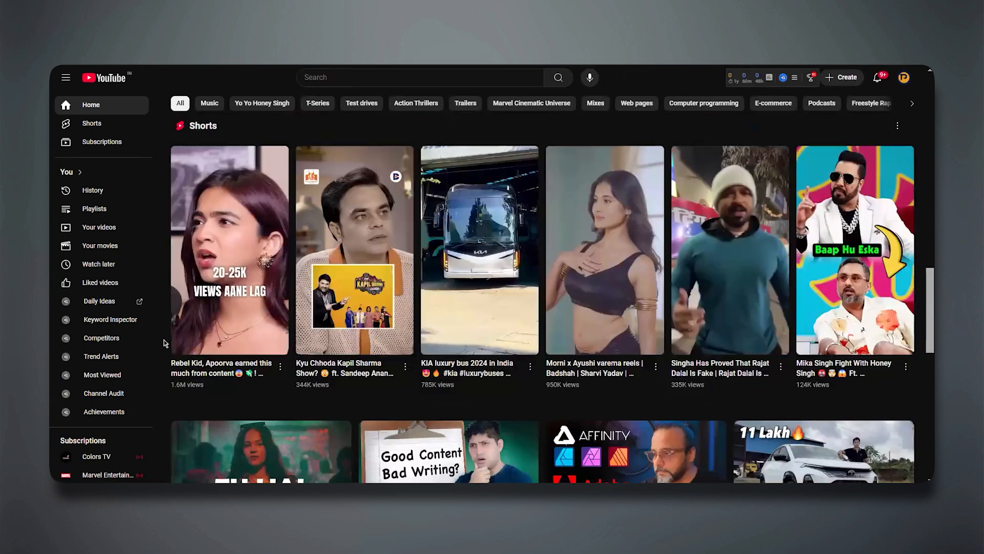
scroll(165, 343, "down", 3)
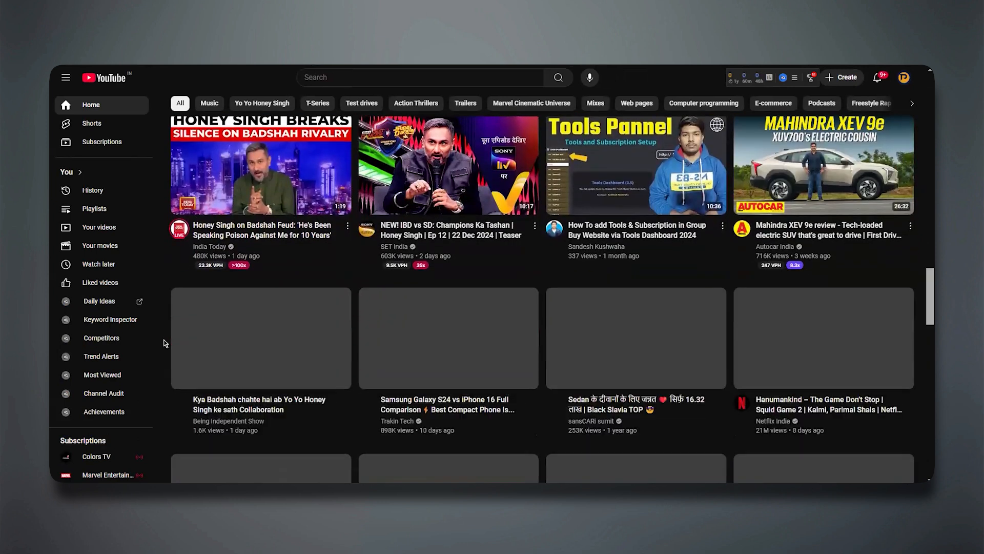
scroll(165, 343, "down", 5)
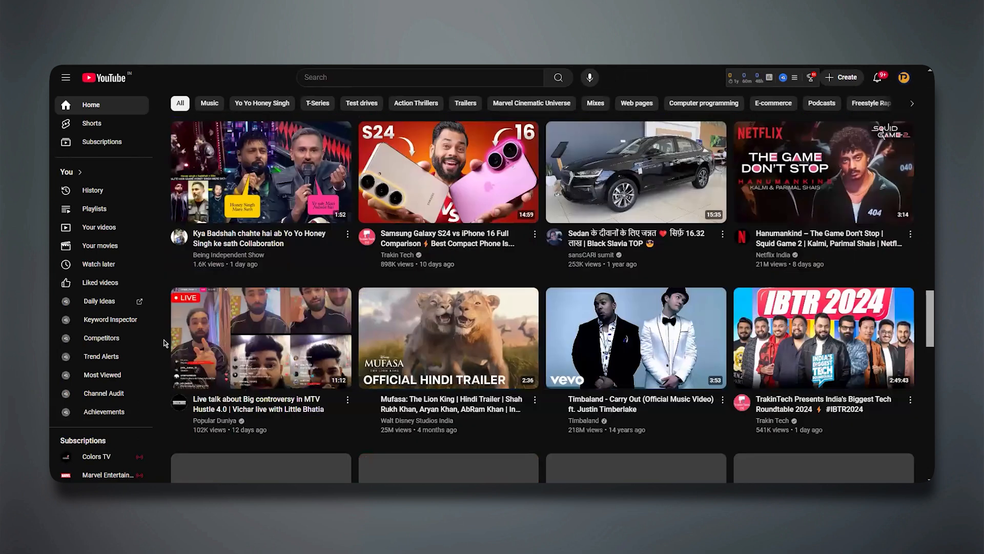
scroll(165, 343, "down", 5)
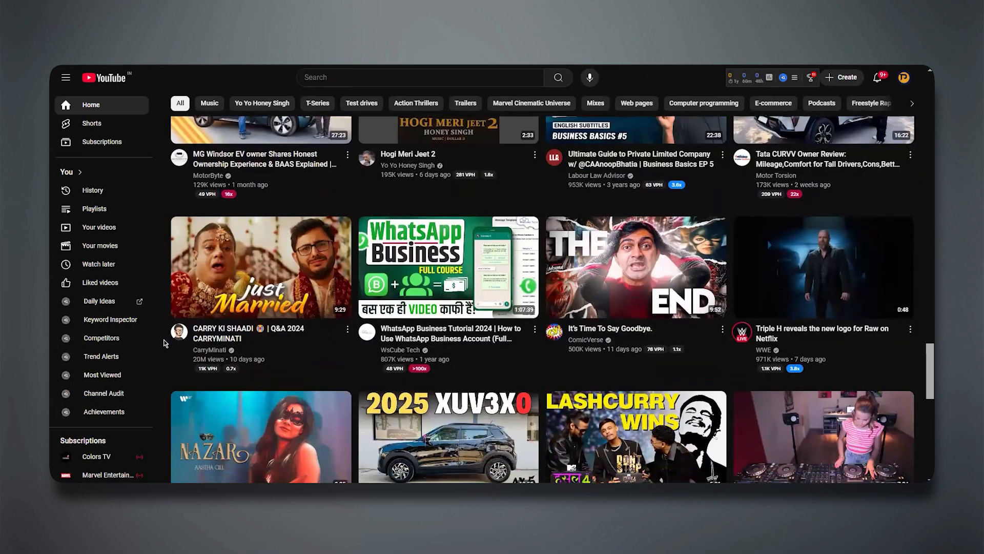
scroll(165, 343, "up", 5)
scroll(165, 343, "up", 7)
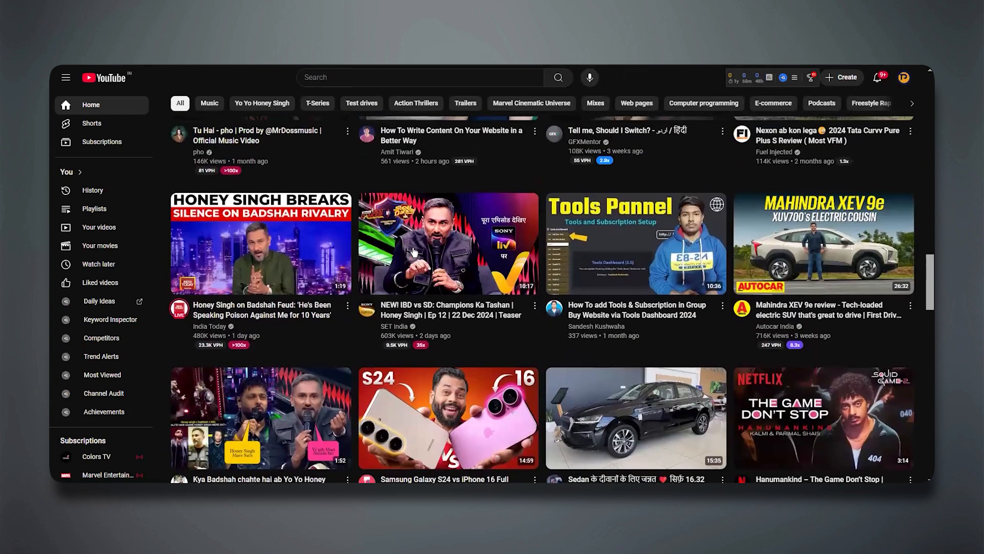
Open the "NEW! IBD vs SD: Champions Ka Tashan" teaser on YouTube, skip its in-stream ad and pause the video.
left_click(414, 251)
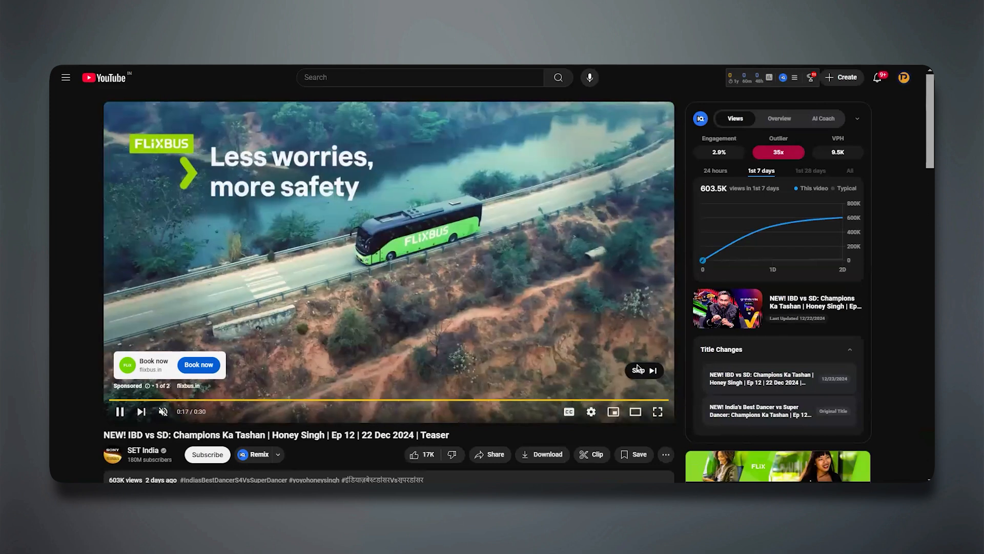
left_click(638, 369)
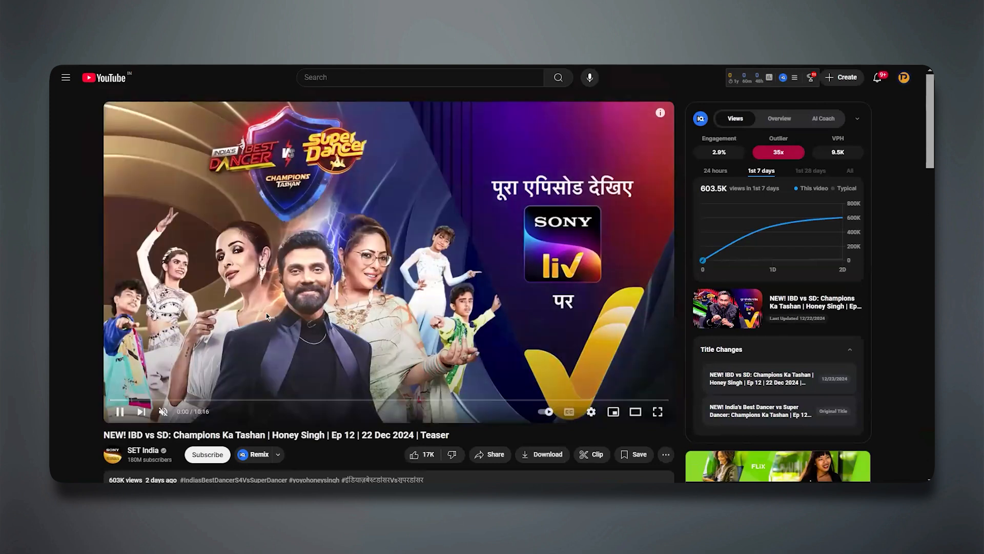
left_click(120, 412)
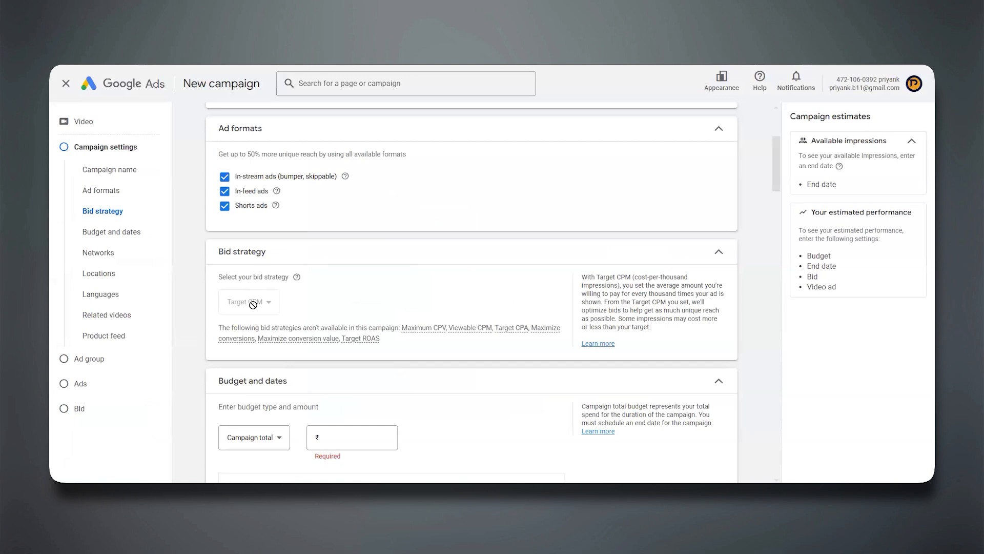
Switch back to Google Ads, leave the Efficient reach campaign setup and start a new campaign.
scroll(254, 306, "up", 3)
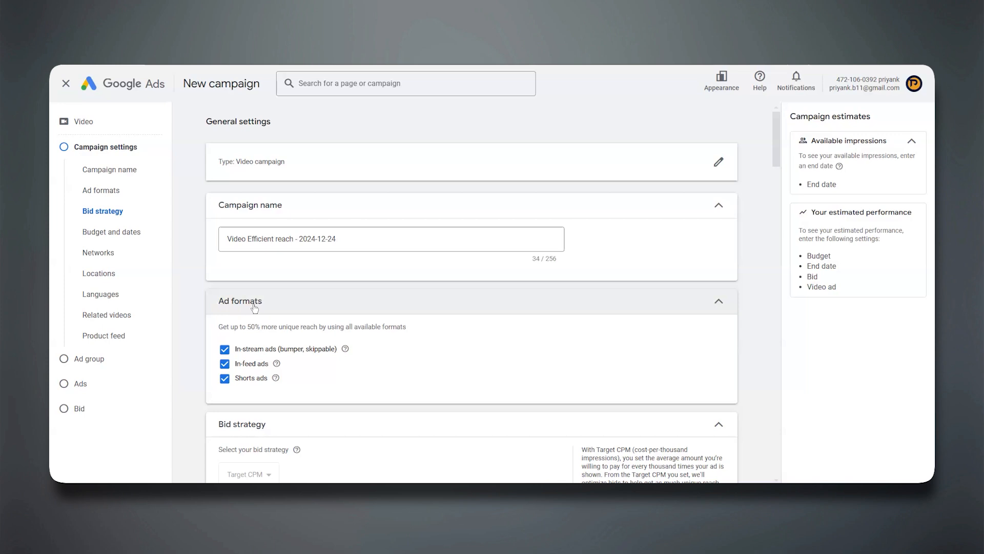
left_click(65, 83)
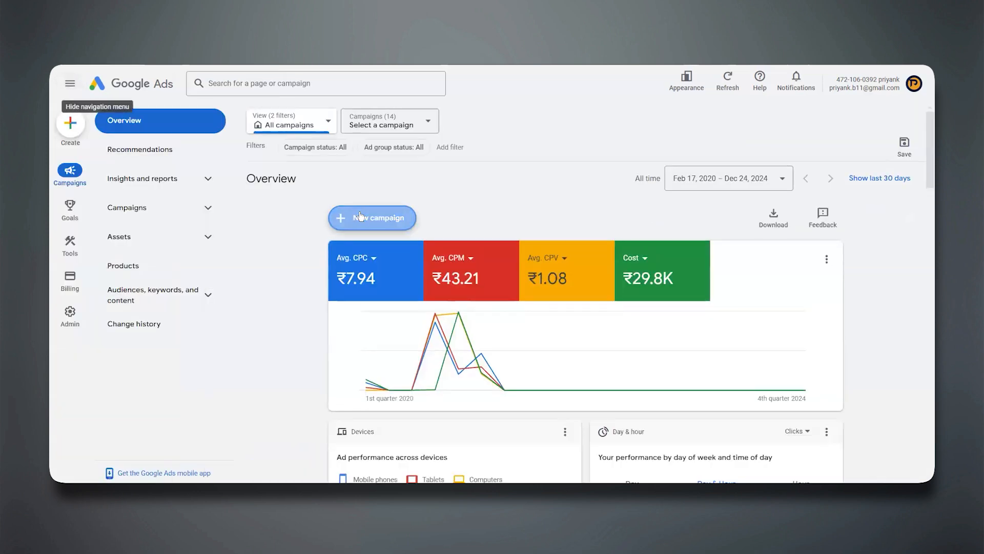
left_click(361, 215)
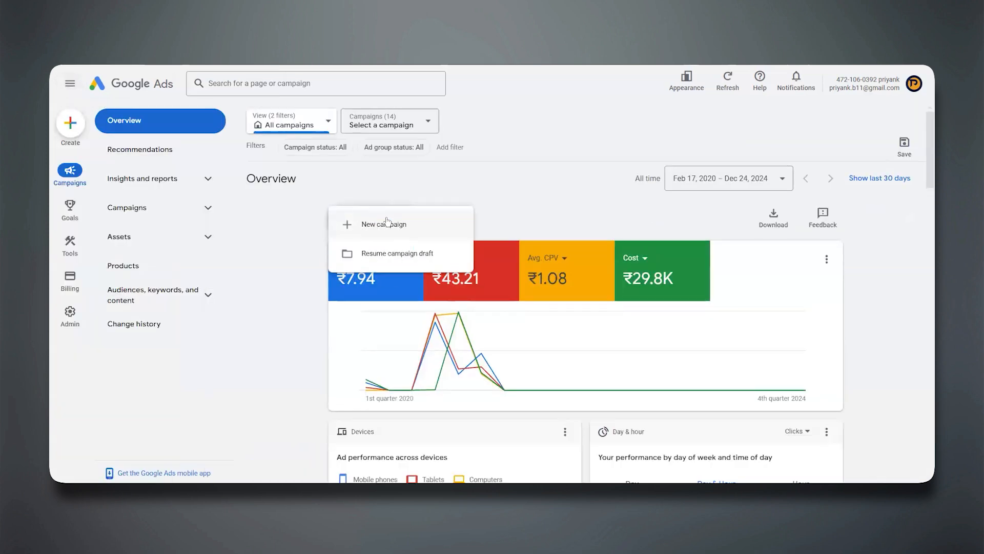
left_click(386, 221)
Set the objective to a campaign without a goal's guidance and choose the Video type, keeping the Video views subtype.
left_click(539, 353)
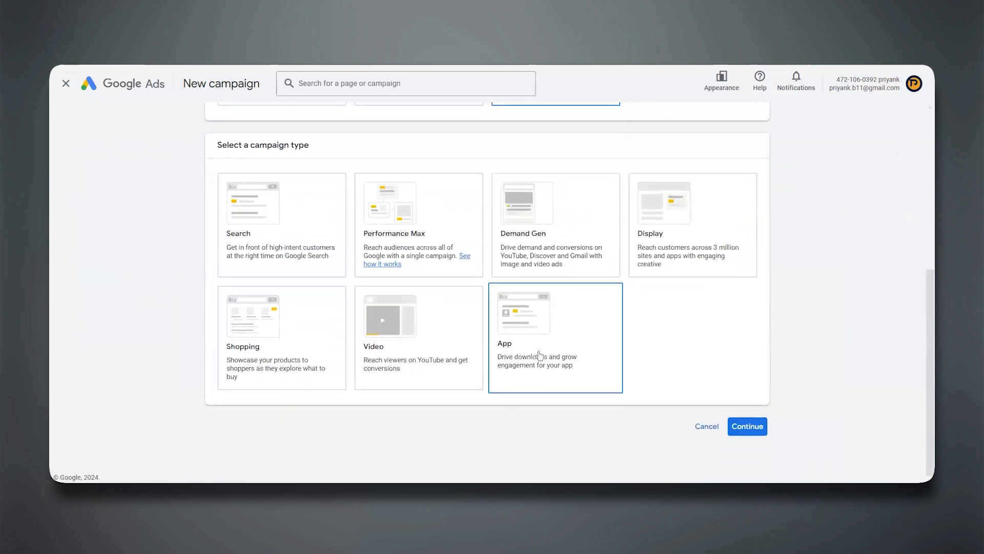
left_click(424, 332)
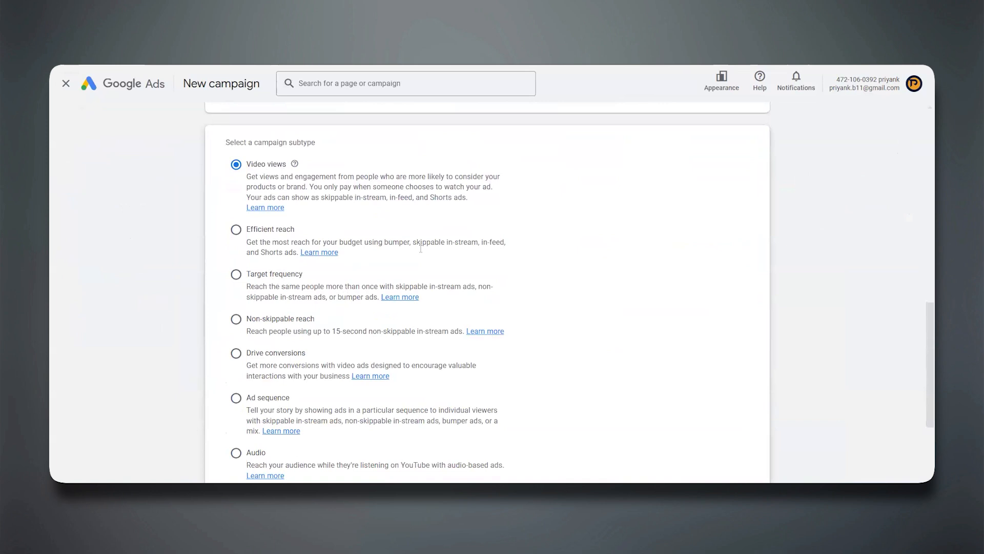
scroll(420, 248, "down", 3)
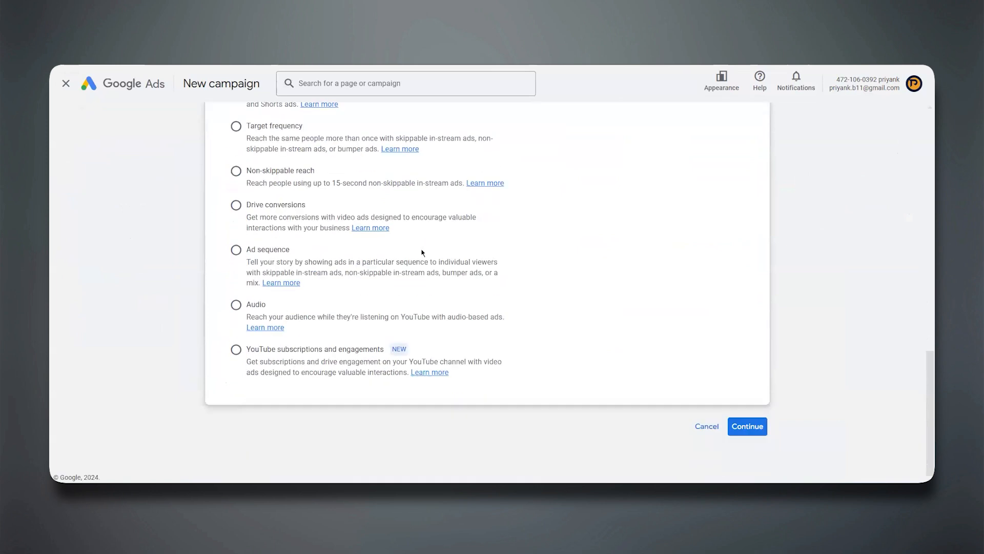
Continue with the Video views subtype to the campaign settings and open the campaign name for editing.
left_click(747, 427)
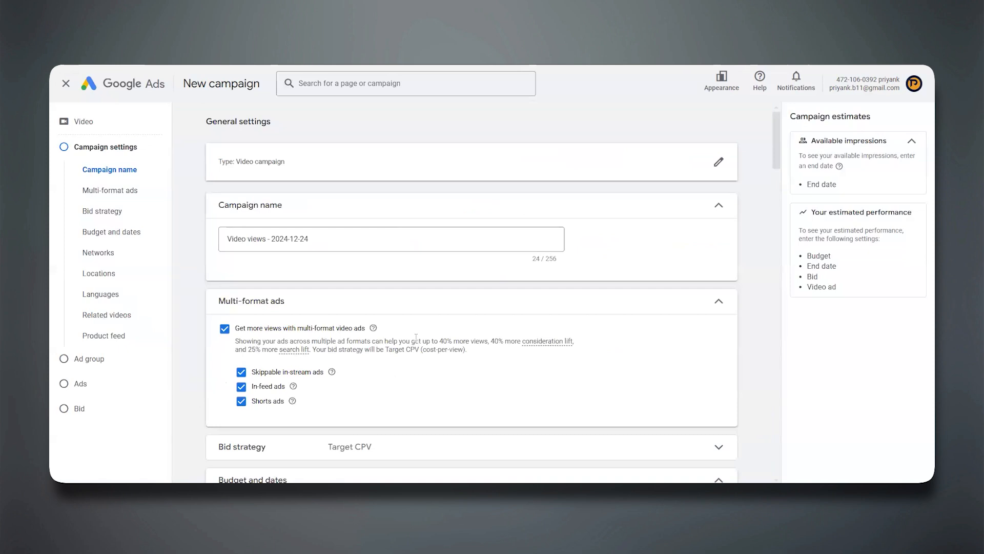
scroll(417, 340, "down", 2)
scroll(352, 207, "up", 1)
left_click(307, 185)
key("ctrl+a")
Switch to YouTube to look over the home feed, and return to Google Ads to check the multi-format ad options.
scroll(307, 187, "down", 2)
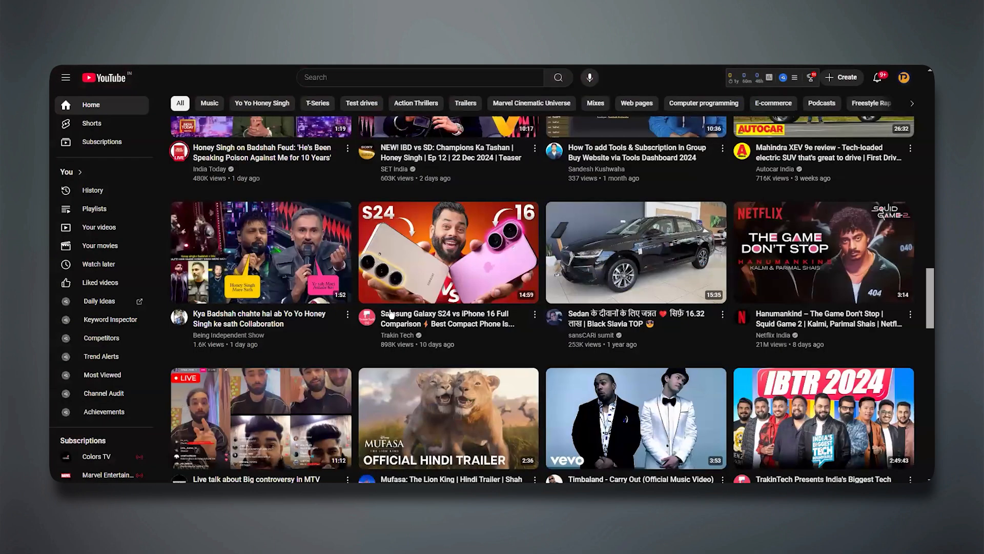
scroll(451, 184, "up", 10)
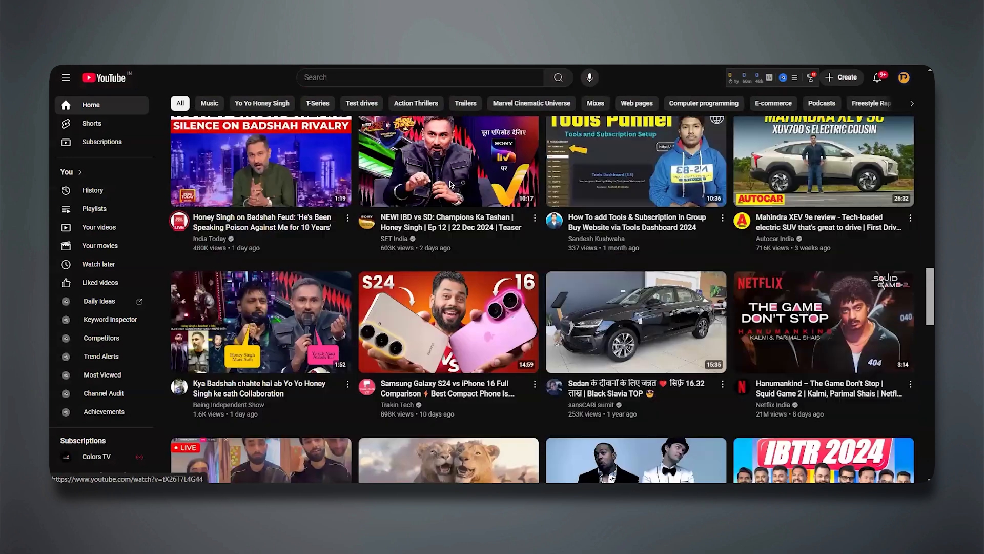
scroll(451, 185, "up", 5)
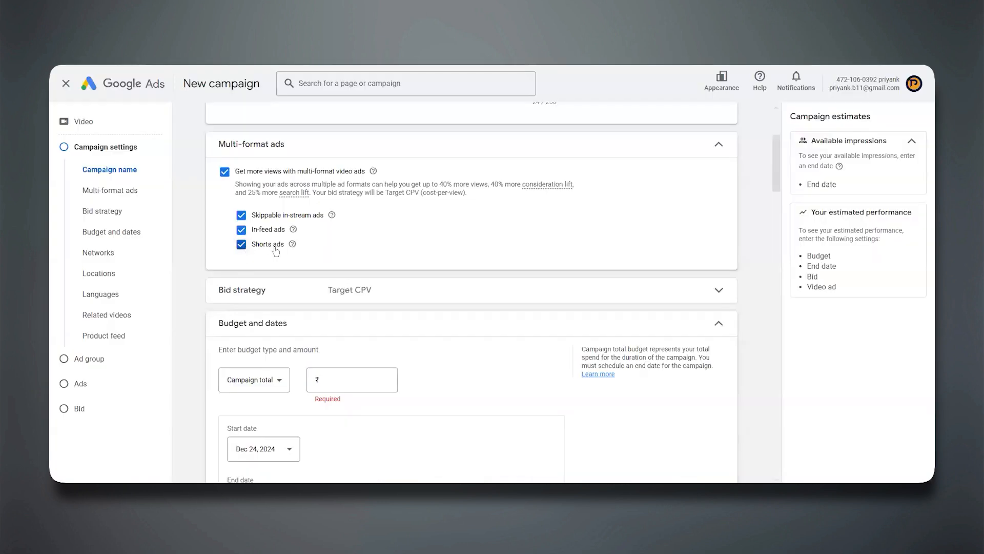
mouse_move(293, 245)
Expand the bid strategy section and examine the Target CPV strategy and the unavailable bid strategies.
scroll(211, 255, "down", 2)
left_click(255, 215)
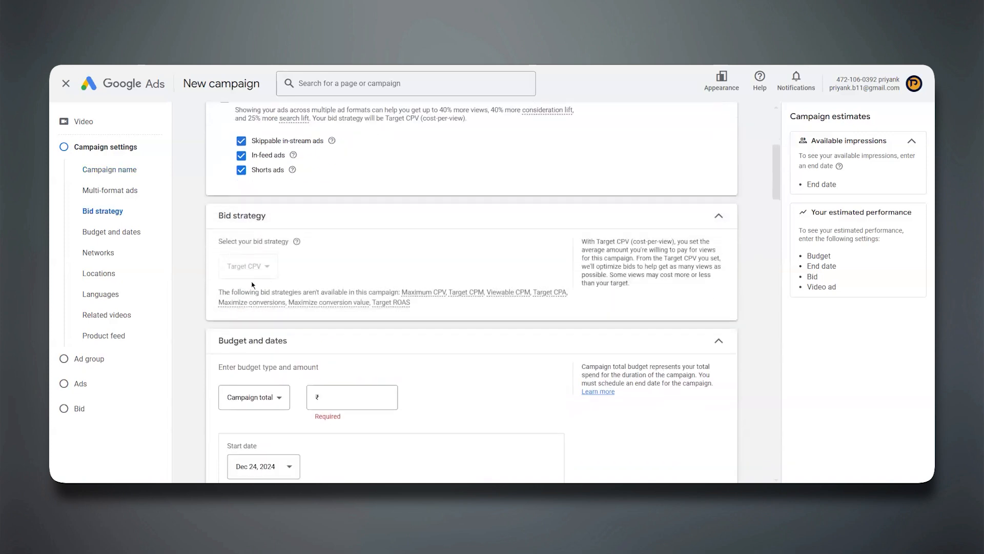
left_click(247, 215)
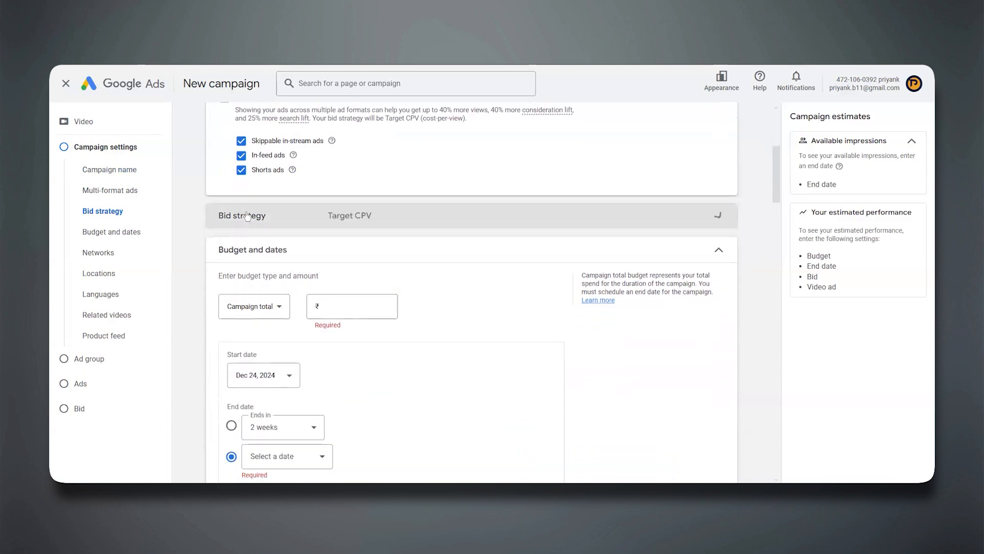
left_click(248, 216)
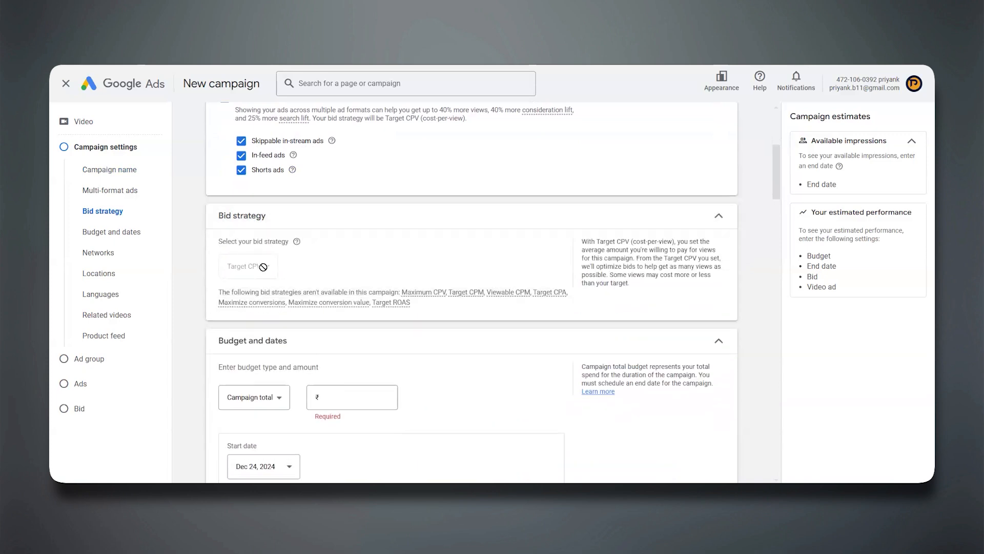
Set the campaign's budget type to Daily and the amount to ₹250.
scroll(196, 261, "down", 4)
left_click(257, 195)
left_click(233, 200)
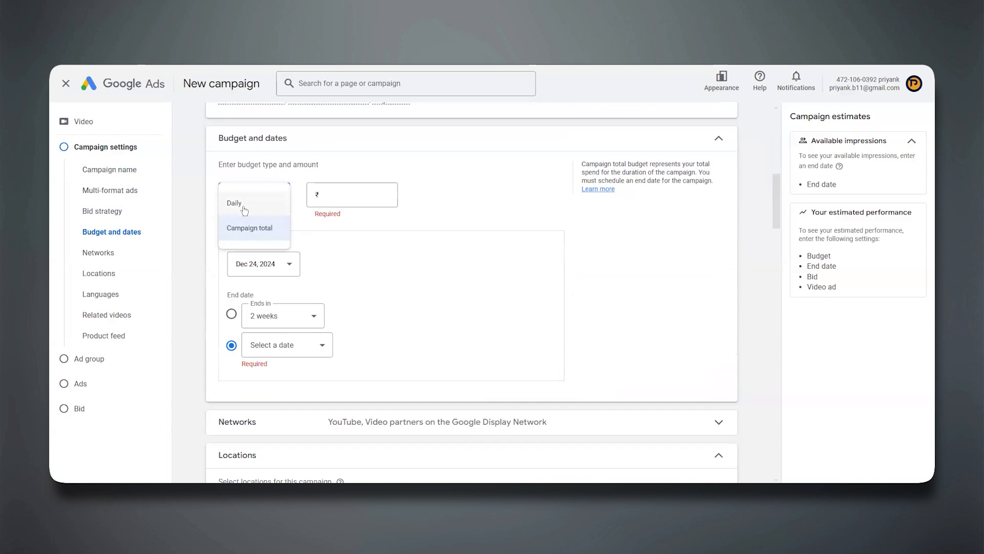
left_click(343, 196)
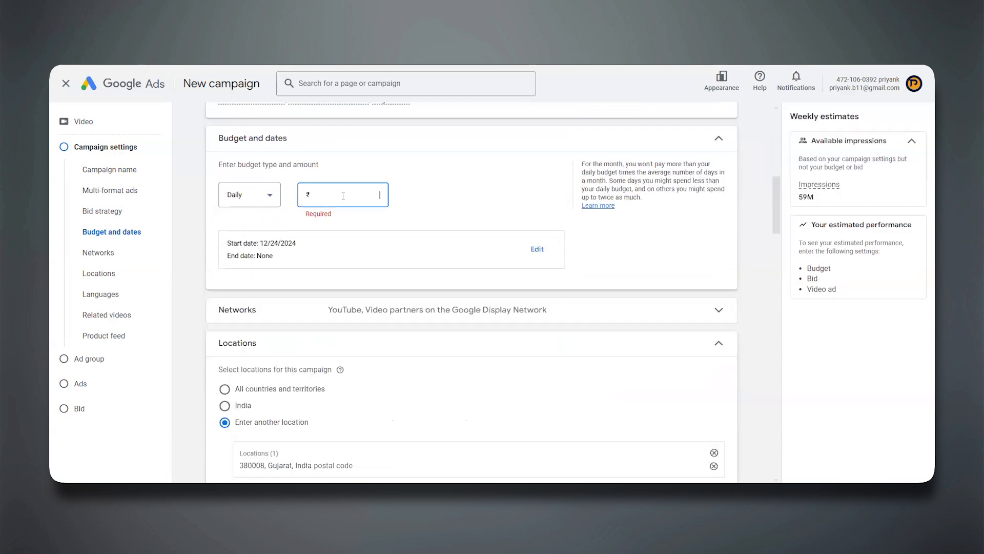
type("500")
key("BackSpace")
type("250")
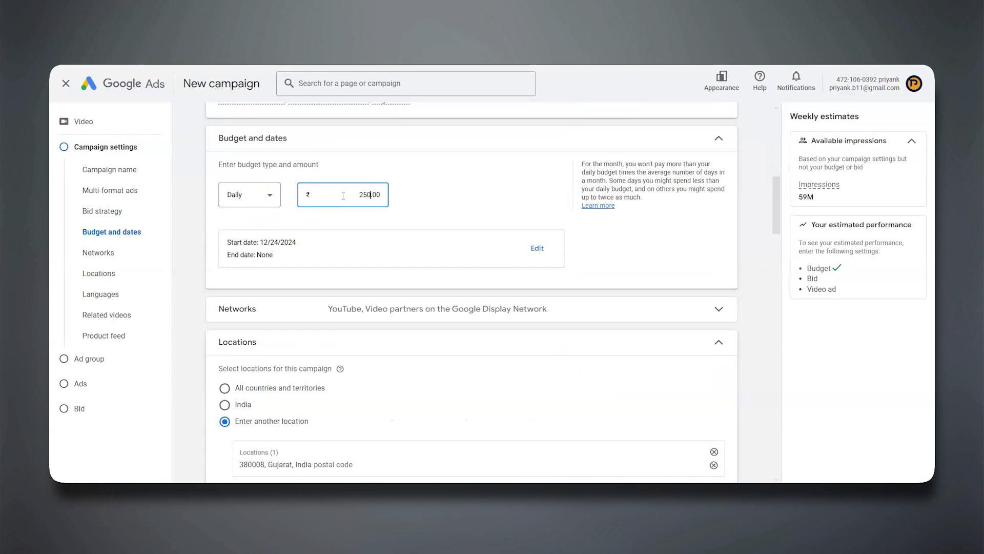
Exclude video partners on the Google Display Network from the campaign's networks and collapse that section.
scroll(247, 276, "down", 3)
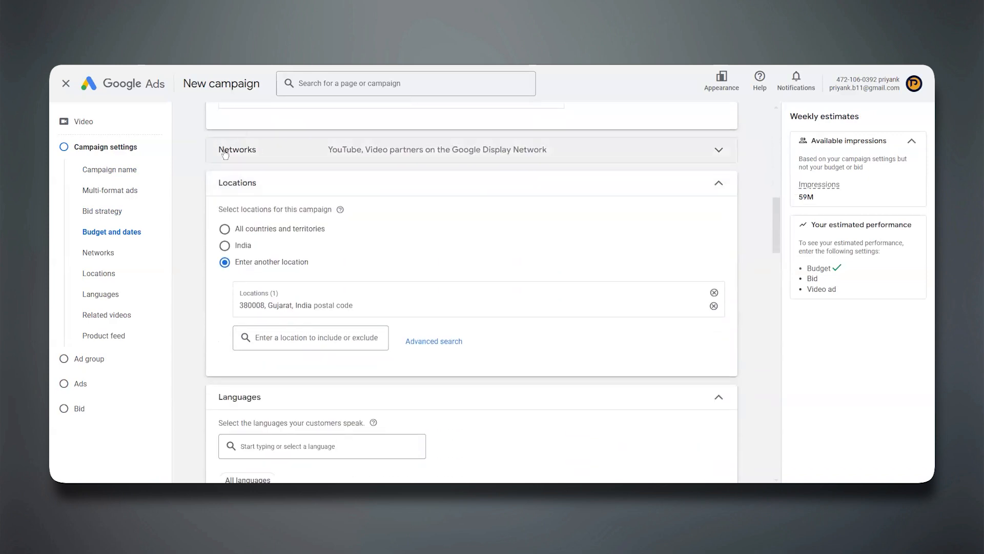
left_click(284, 154)
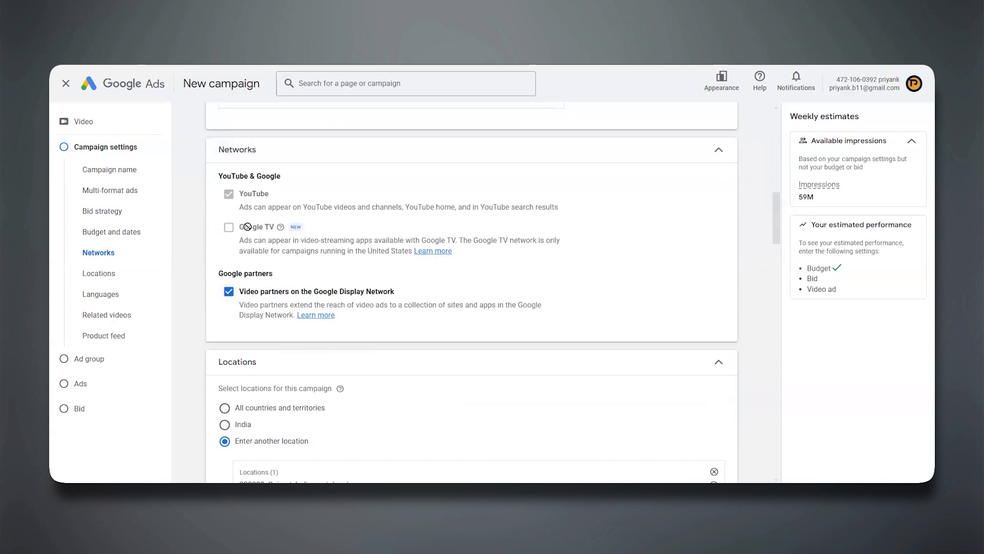
mouse_move(239, 228)
left_click(229, 292)
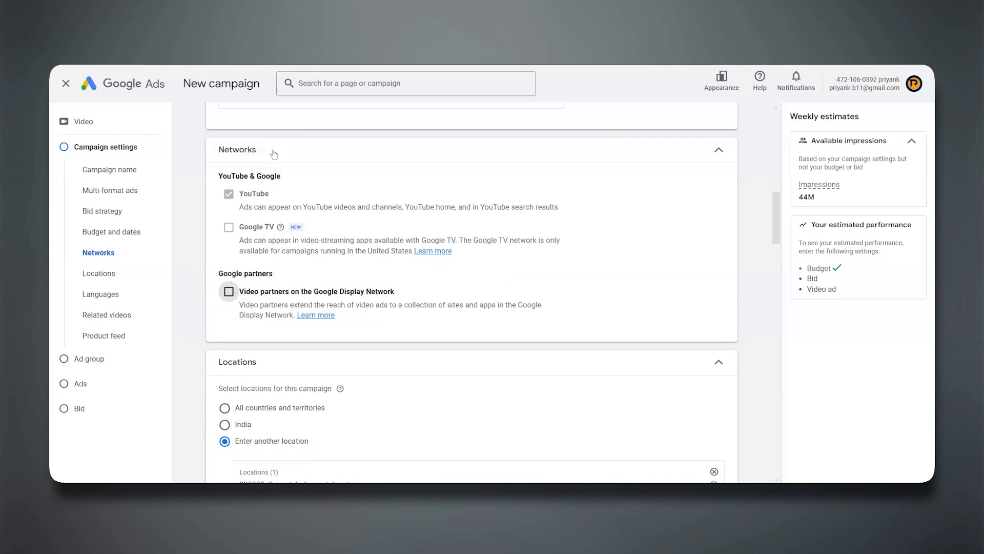
left_click(272, 153)
Start adding related videos, copy the link of Prinik Academy's Yoast Seo Tutorial from YouTube and add that video.
scroll(201, 314, "down", 5)
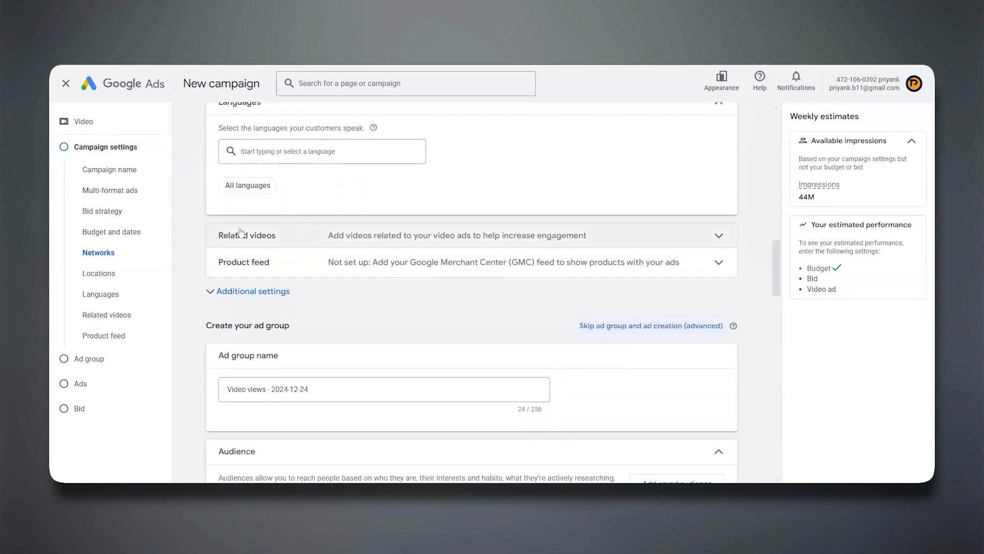
left_click(266, 234)
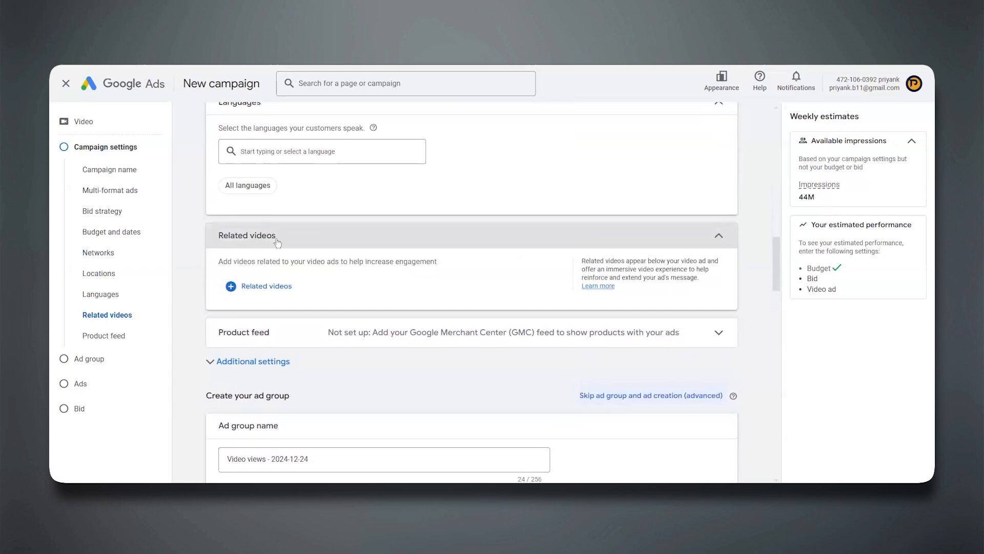
left_click(261, 285)
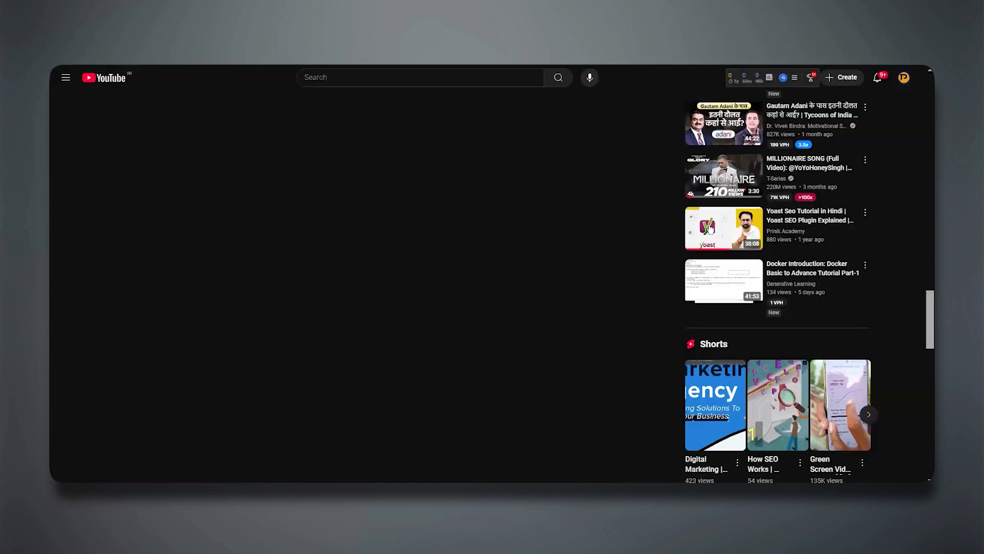
right_click(710, 228)
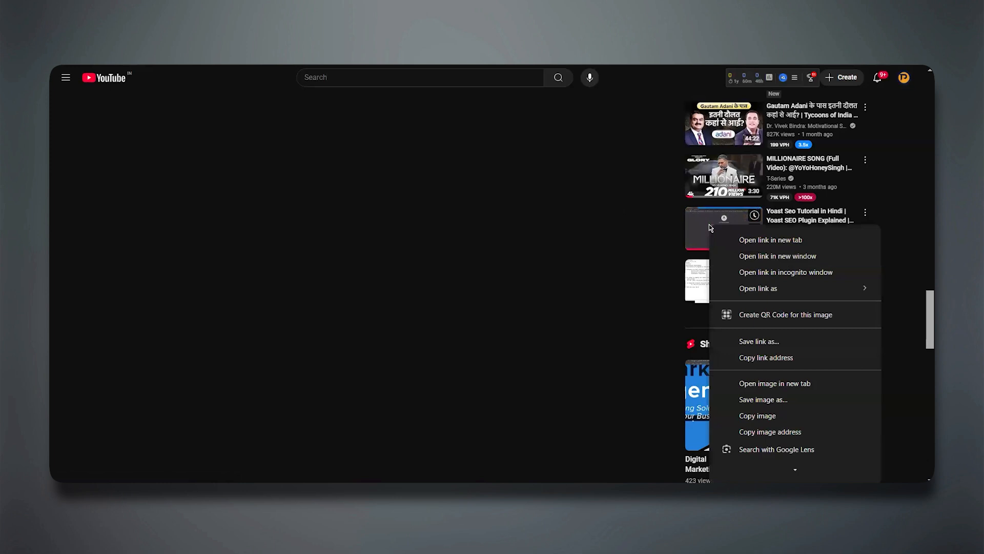
left_click(761, 357)
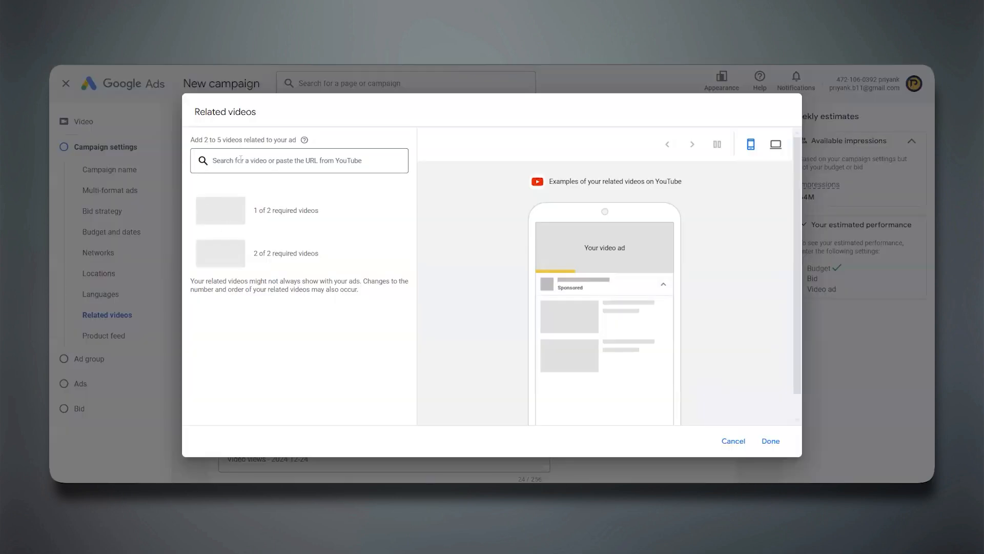
left_click(241, 159)
key("ctrl+v")
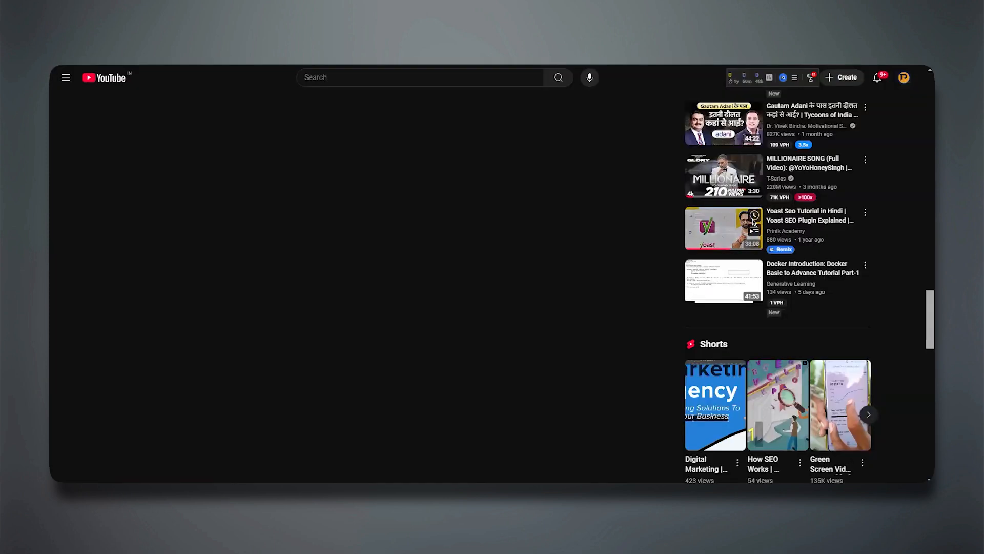
Add Prinik Academy's "On Page SEO for beginners" from YouTube as the second related video and save the selection.
scroll(754, 222, "up", 15)
scroll(753, 222, "up", 2)
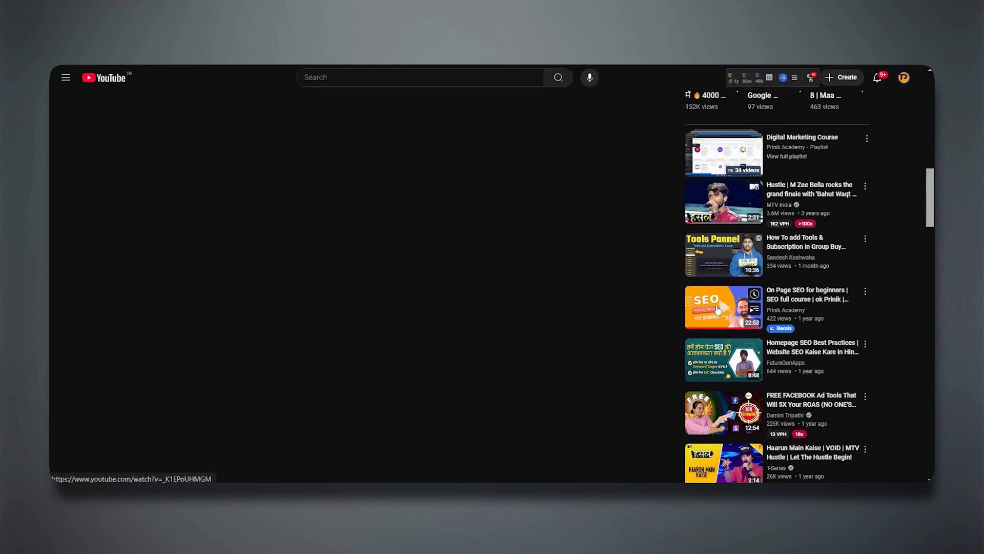
right_click(717, 309)
key("Return")
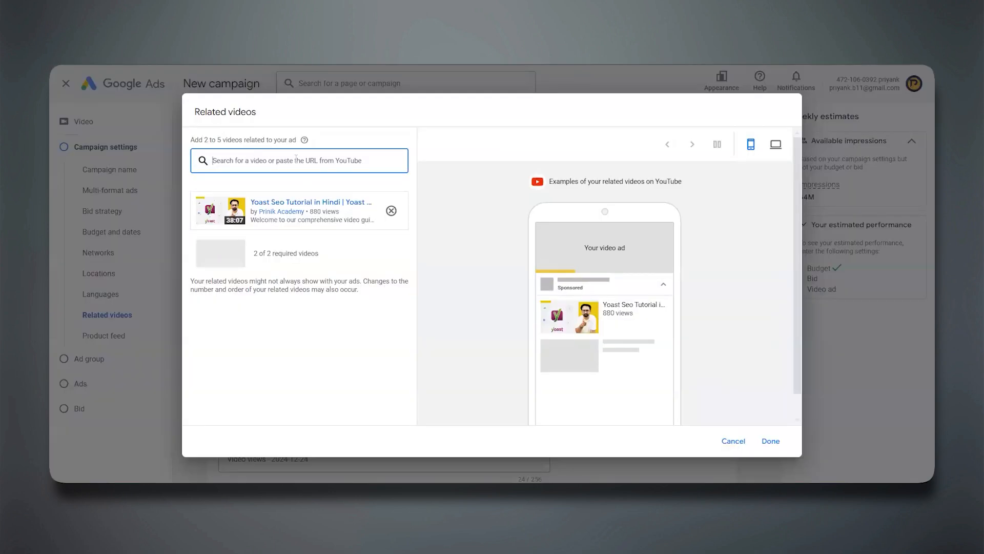
key("ctrl+v")
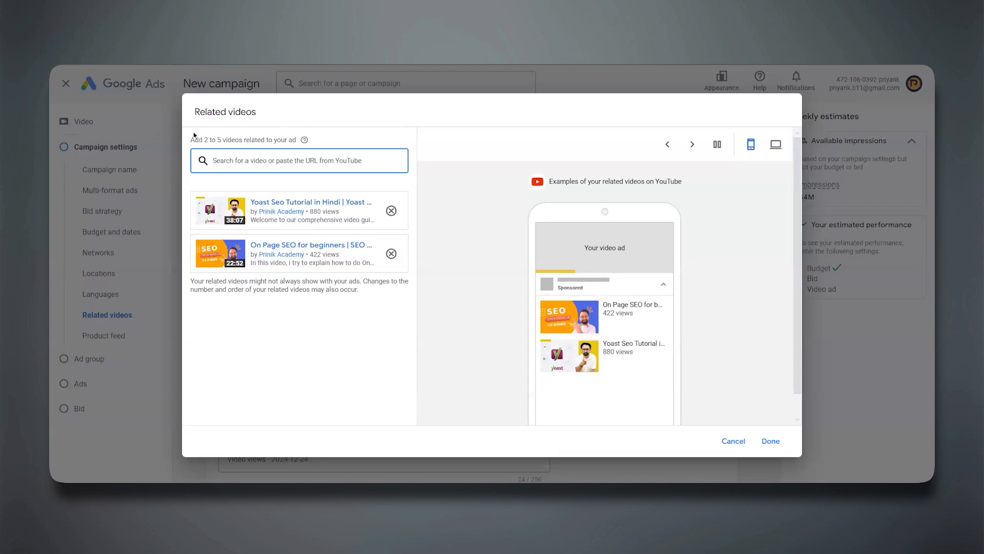
left_click(770, 441)
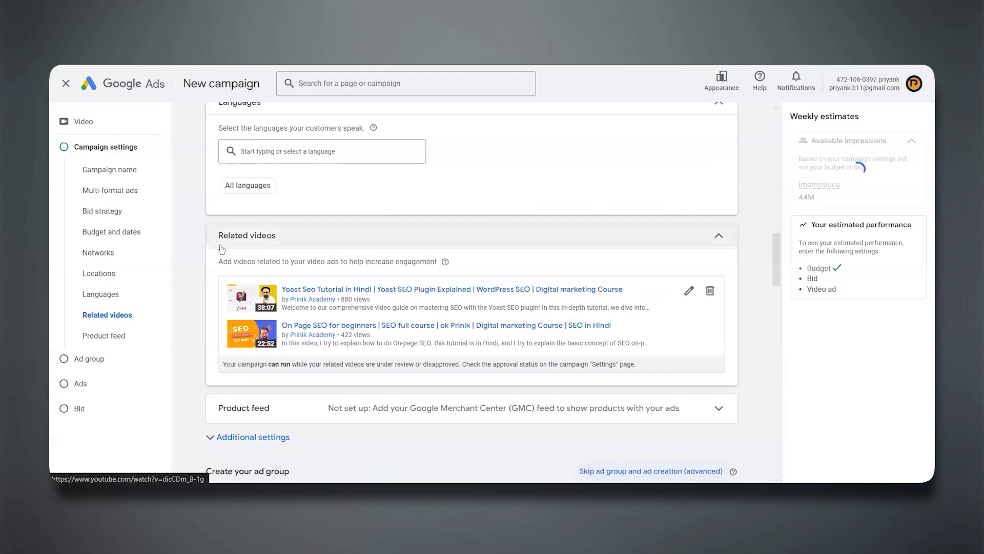
Expand the product feed section and examine the Google Merchant Center feed option.
scroll(221, 259, "down", 4)
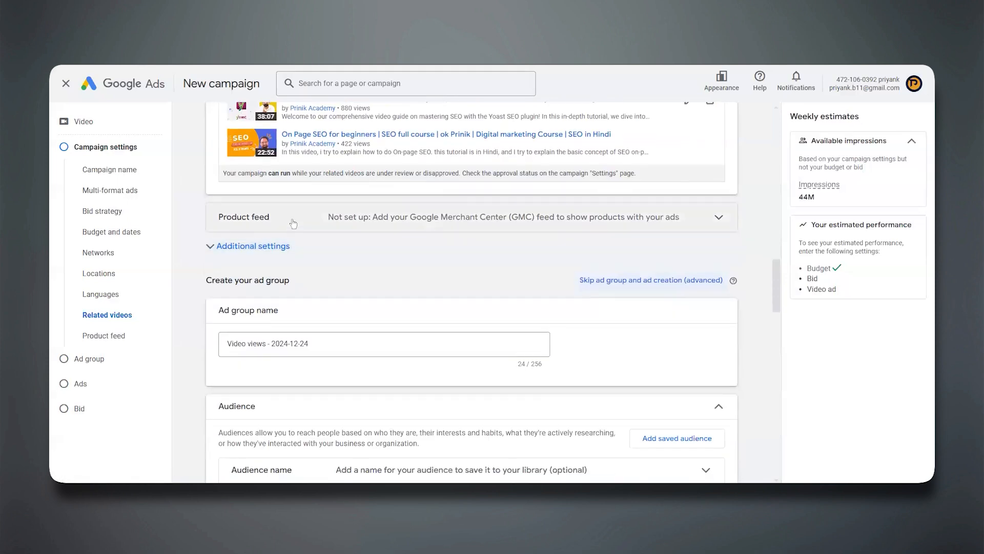
left_click(294, 224)
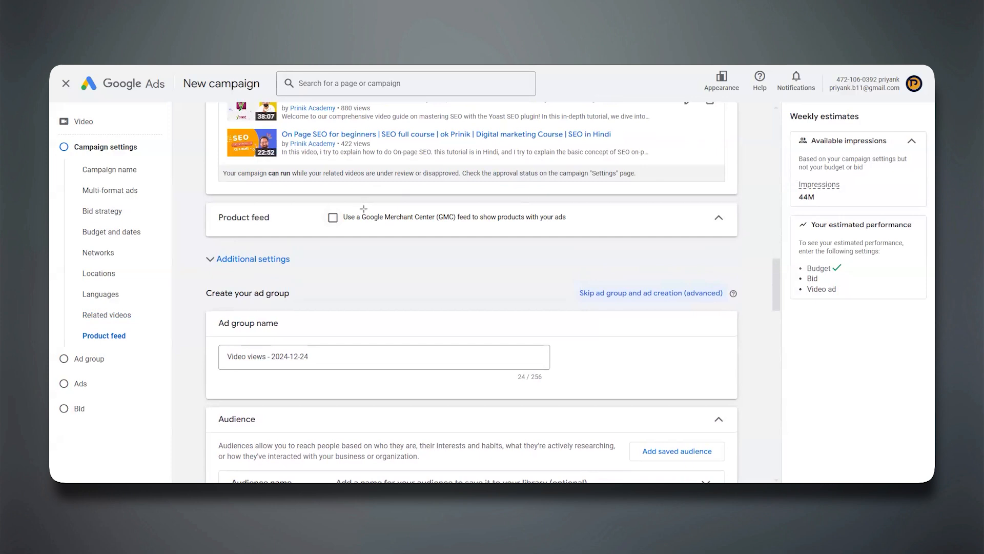
left_click_drag(357, 207, 457, 227)
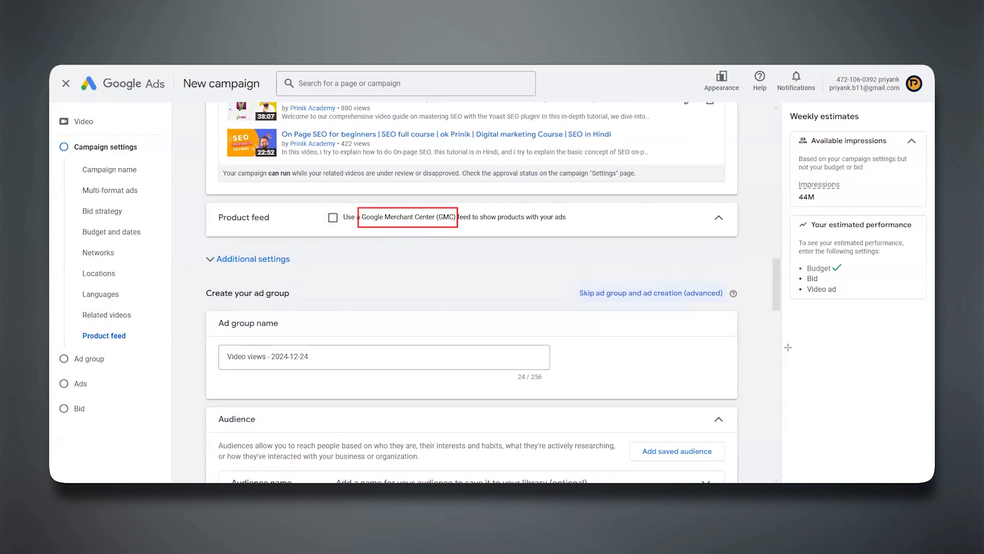
key("Escape")
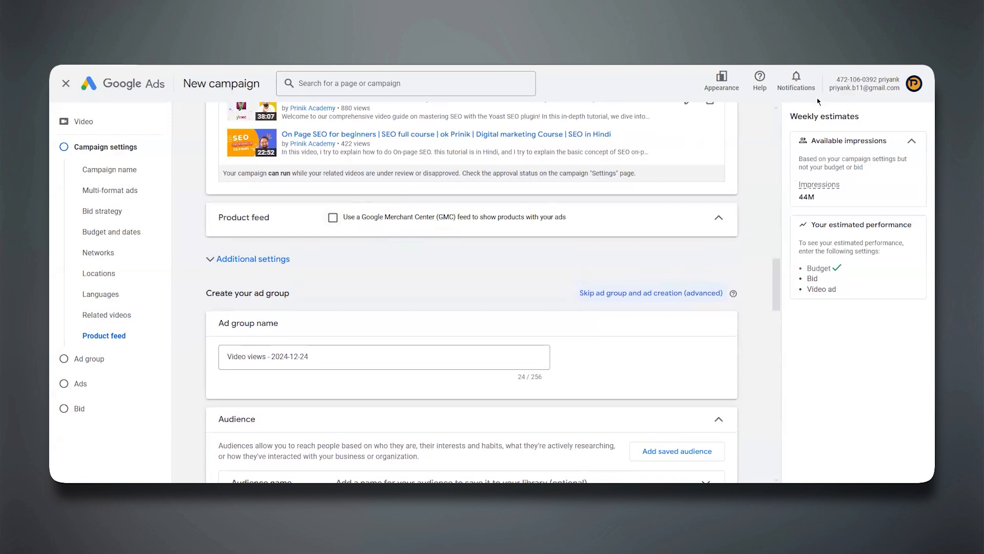
In the additional settings, target only mobile phones by excluding computers, tablets and TV screens, and collapse the device settings.
left_click(229, 266)
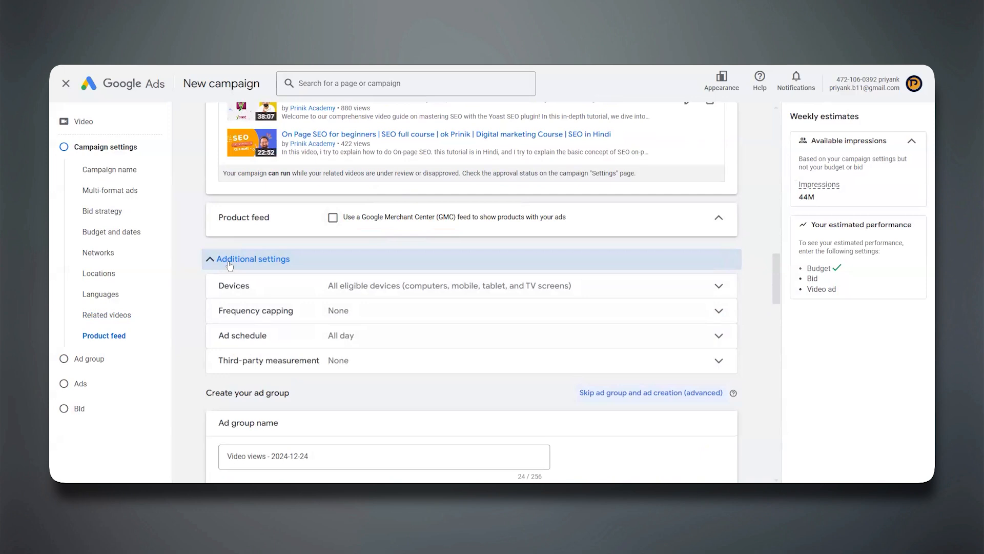
left_click(285, 287)
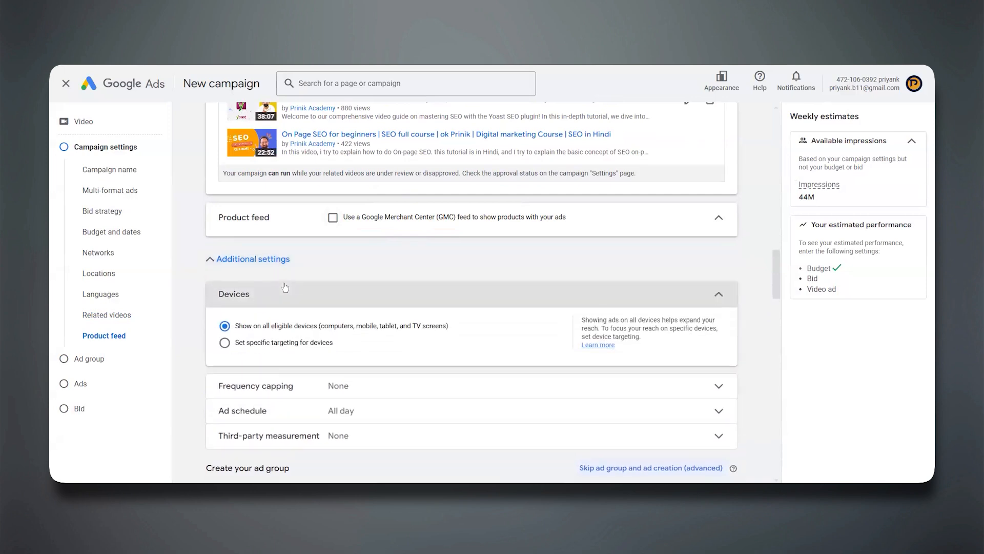
left_click(224, 343)
scroll(220, 343, "down", 3)
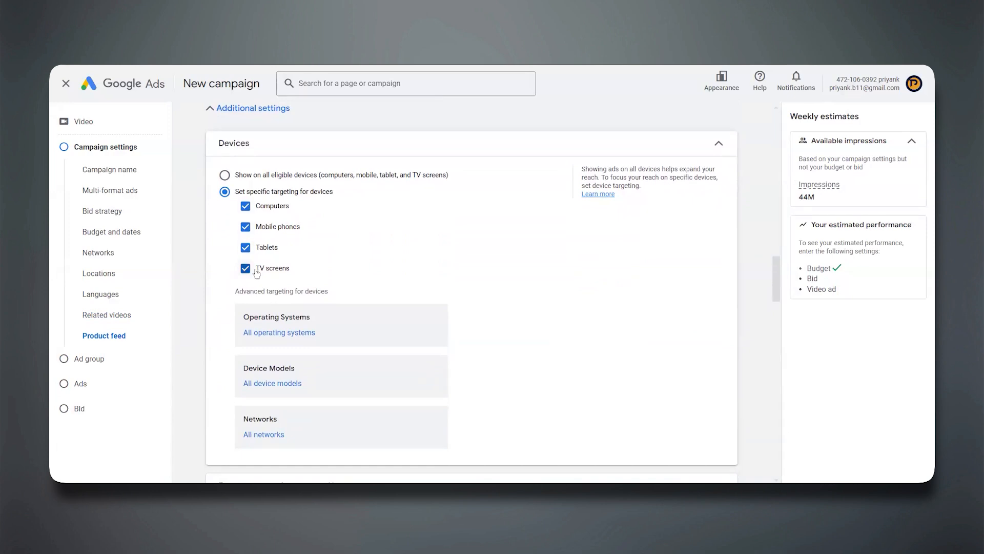
left_click(247, 269)
left_click(245, 250)
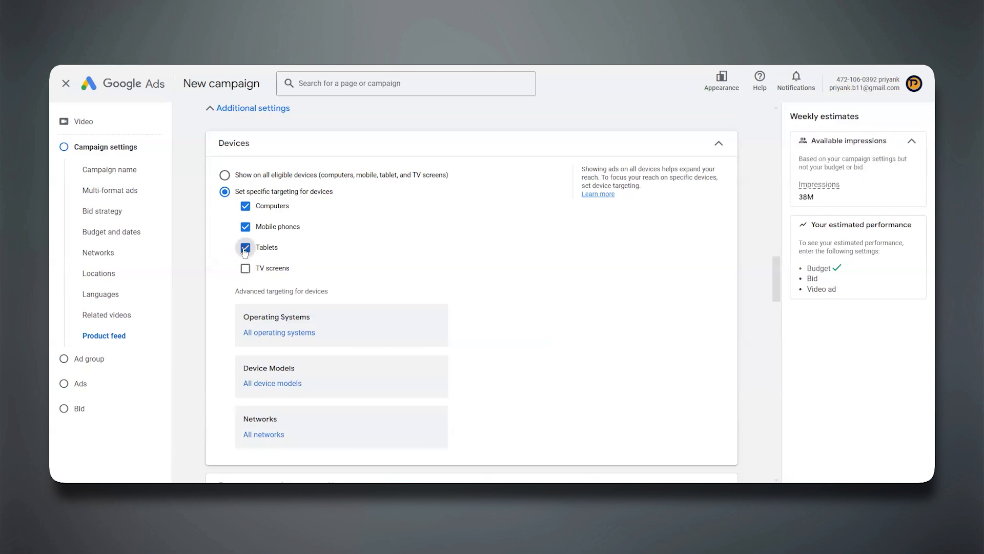
left_click(245, 207)
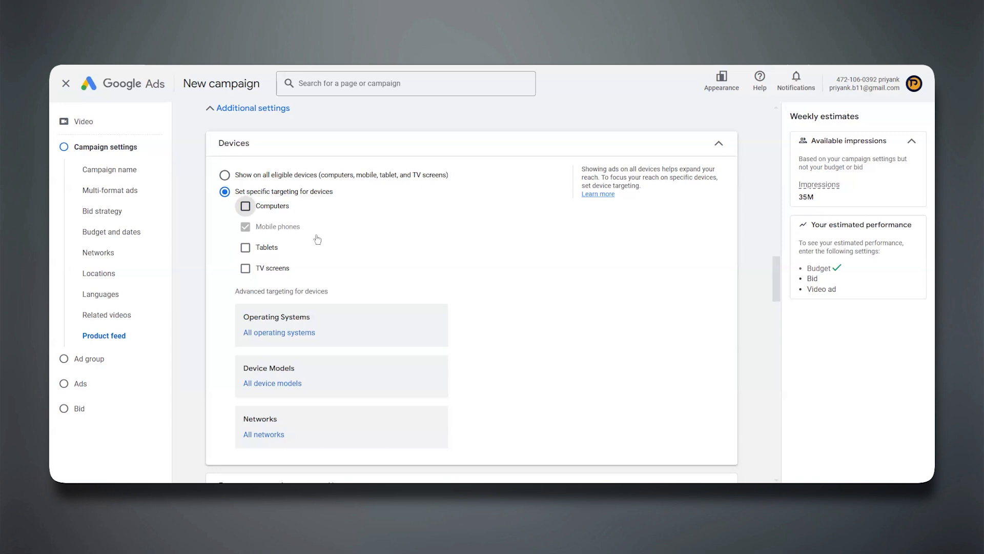
scroll(317, 239, "down", 1)
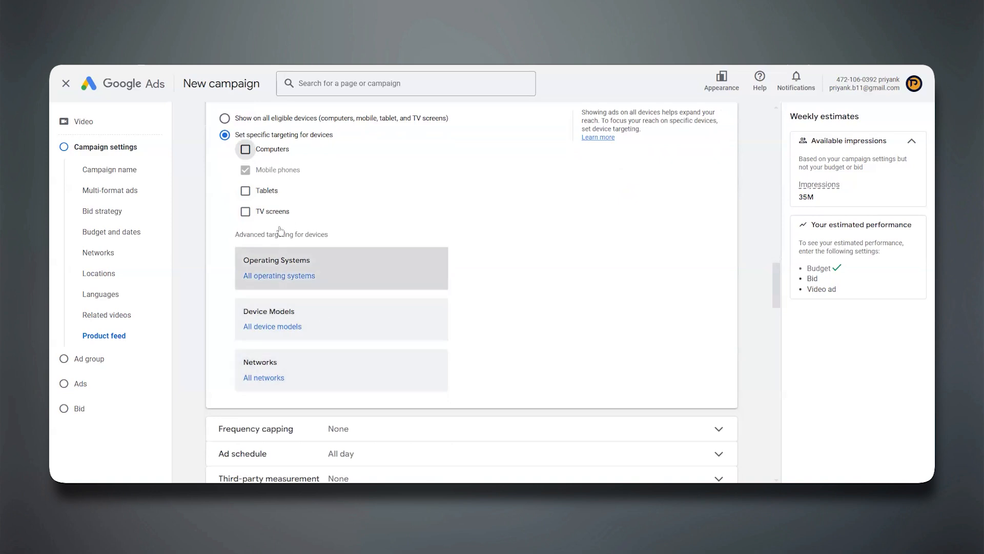
scroll(380, 260, "up", 1)
scroll(379, 260, "up", 1)
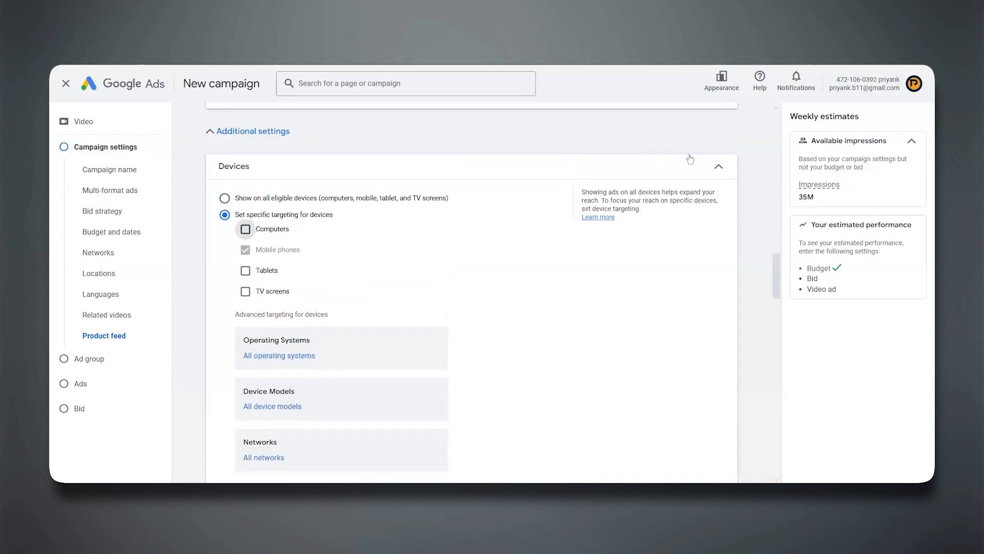
left_click(718, 163)
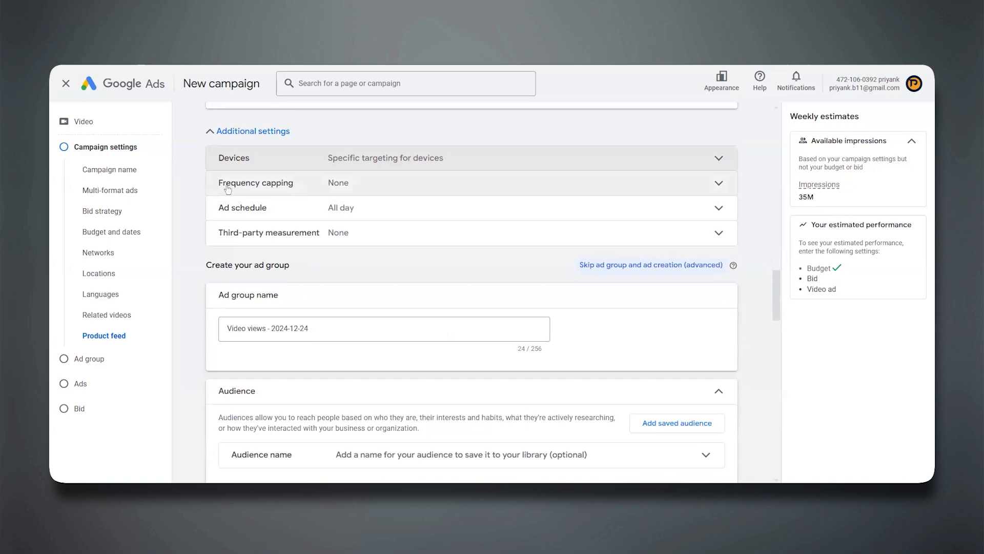
Enable both frequency caps in the additional settings, limiting impressions to 3 and views to 2 per day.
left_click(301, 191)
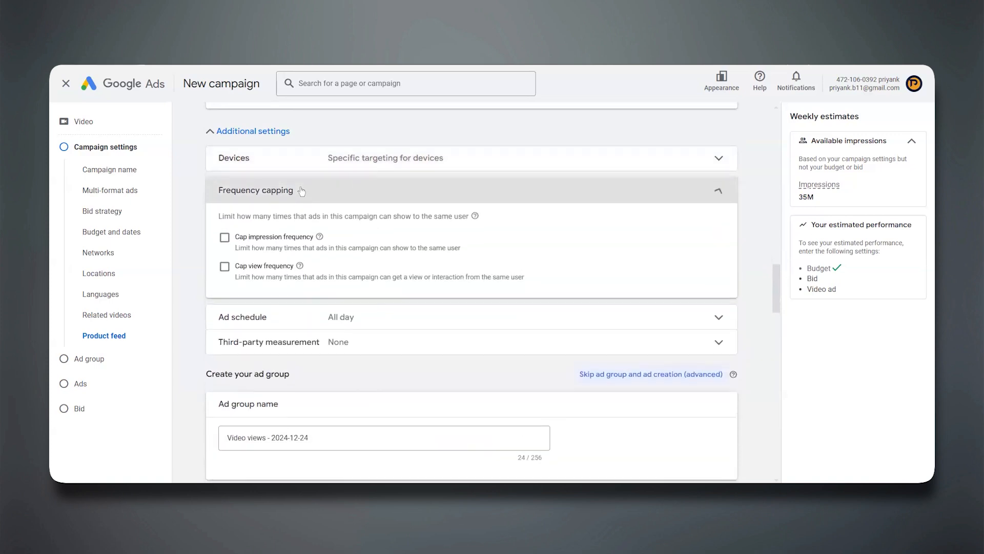
left_click(224, 238)
left_click(225, 360)
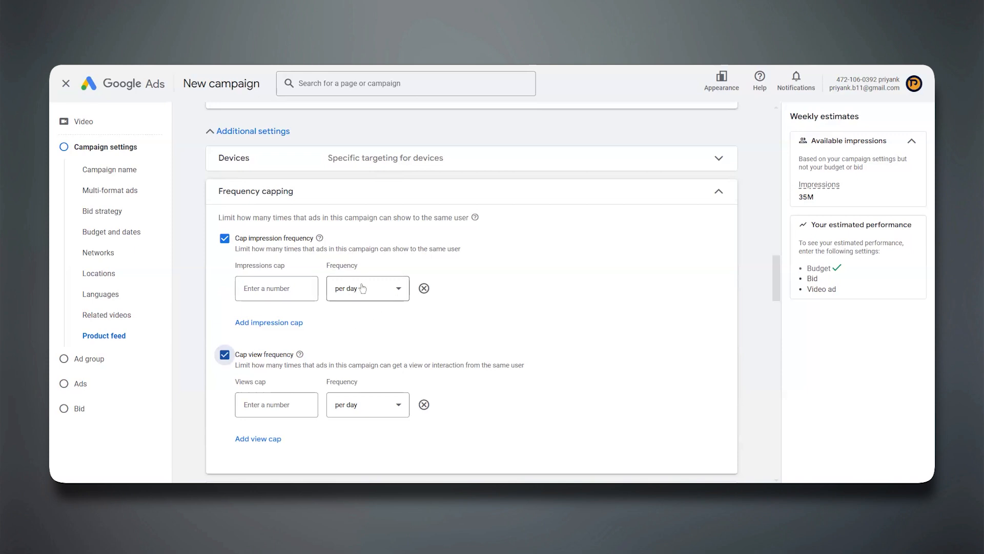
left_click(282, 288)
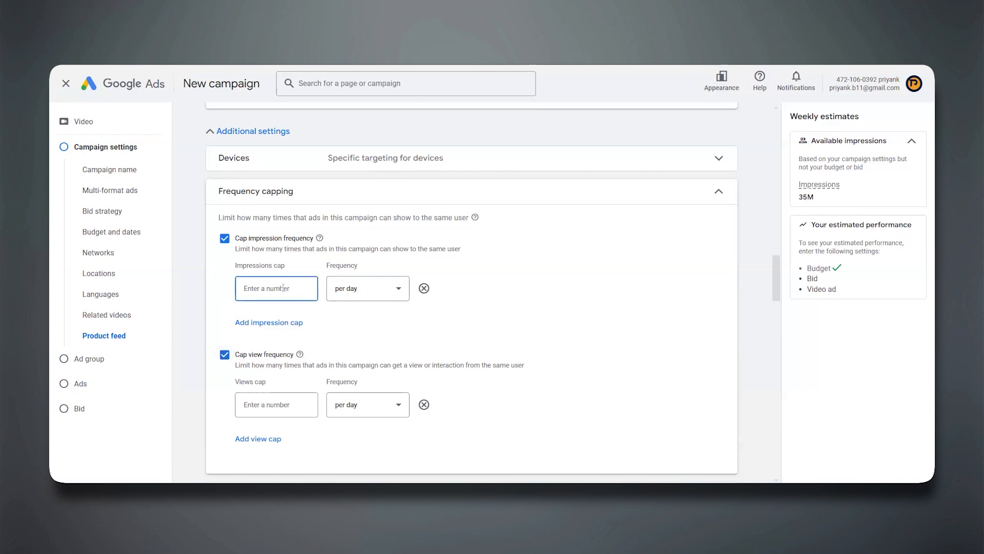
type("3")
left_click(269, 404)
type("4")
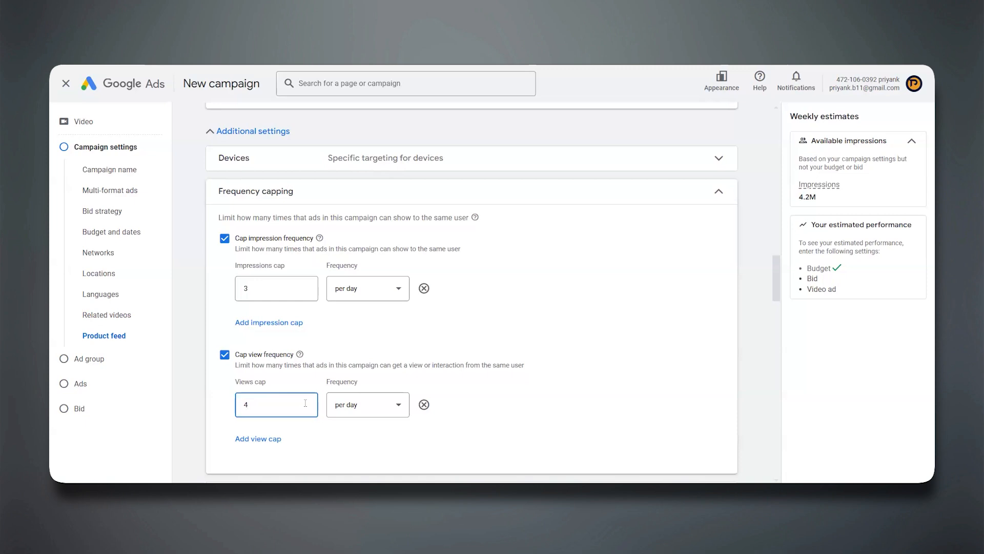
key("BackSpace")
type("2")
Try per week as the impression cap's frequency and return it to per day.
left_click(359, 288)
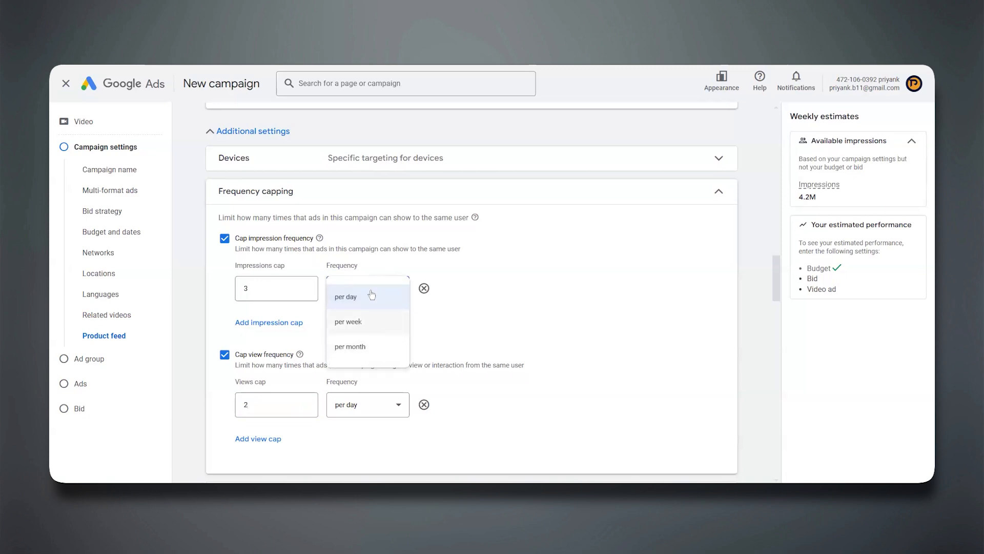
left_click(367, 296)
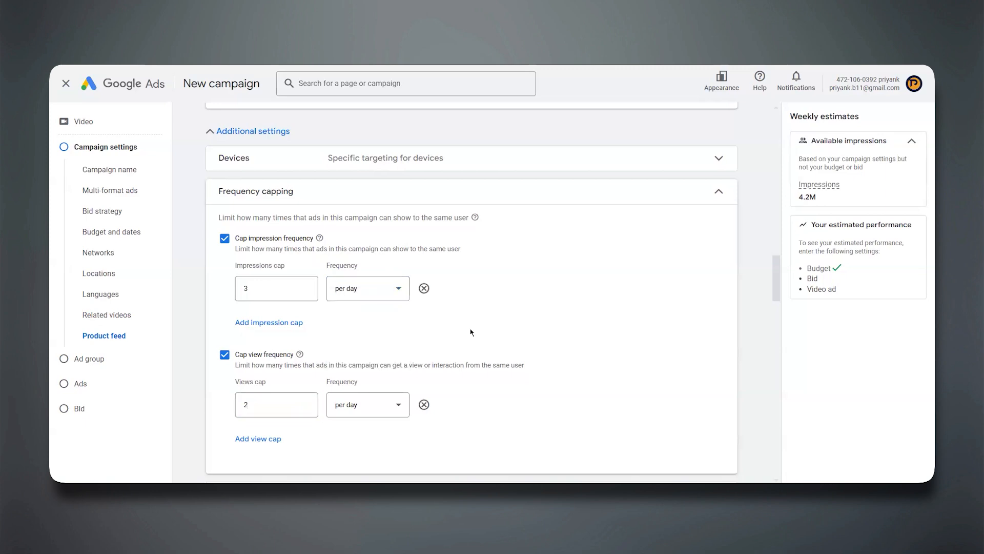
left_click(397, 288)
left_click(357, 323)
left_click(353, 288)
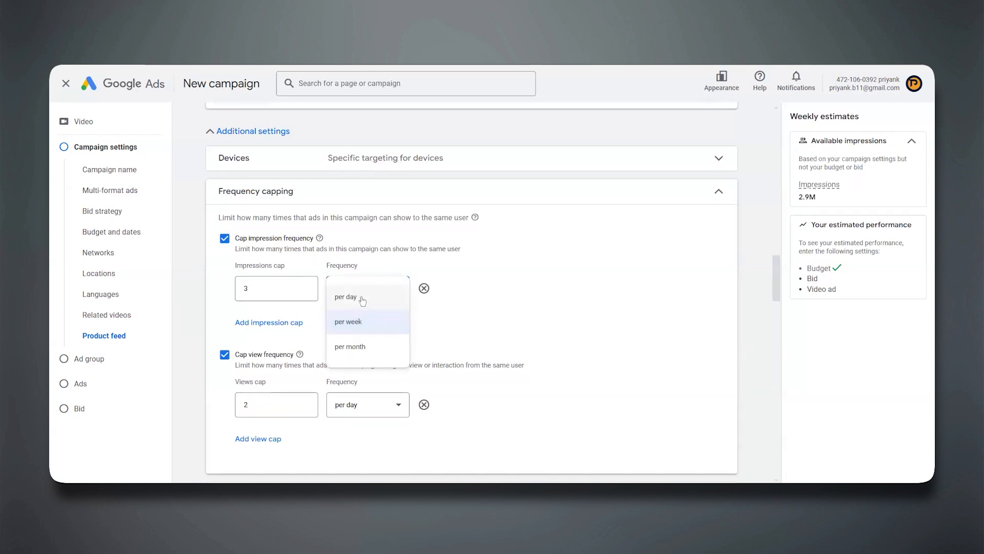
left_click(362, 301)
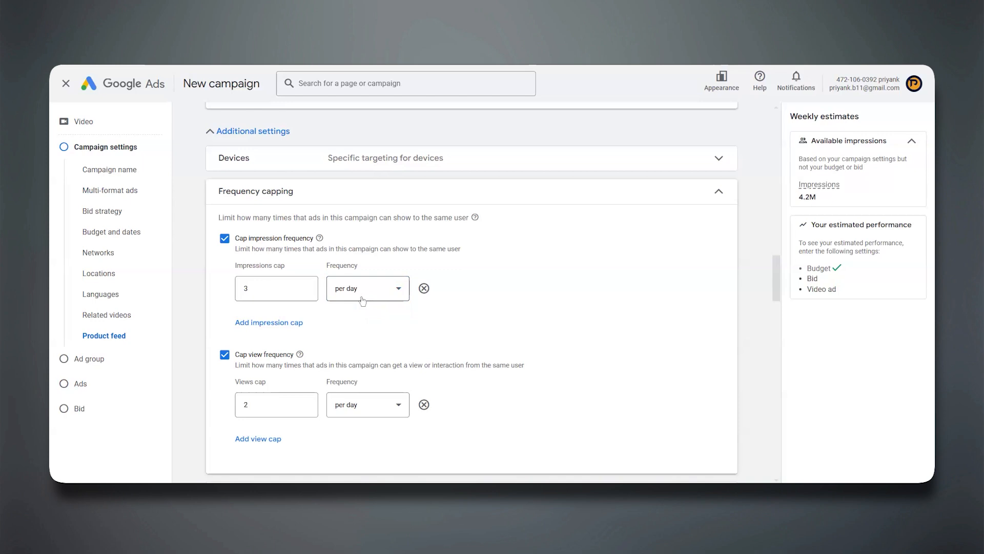
Expand the ad schedule and third-party measurement sections and examine their options.
scroll(362, 301, "down", 5)
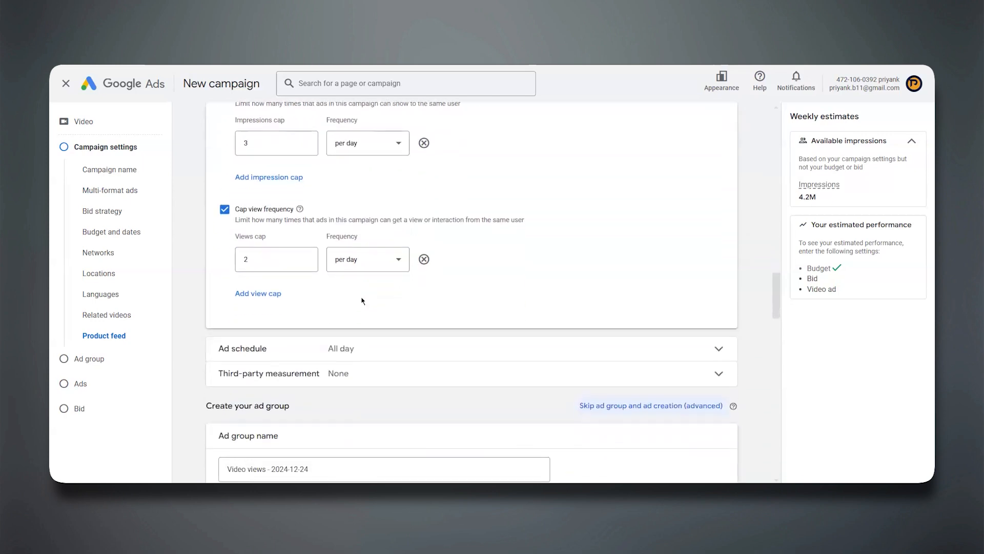
left_click(291, 264)
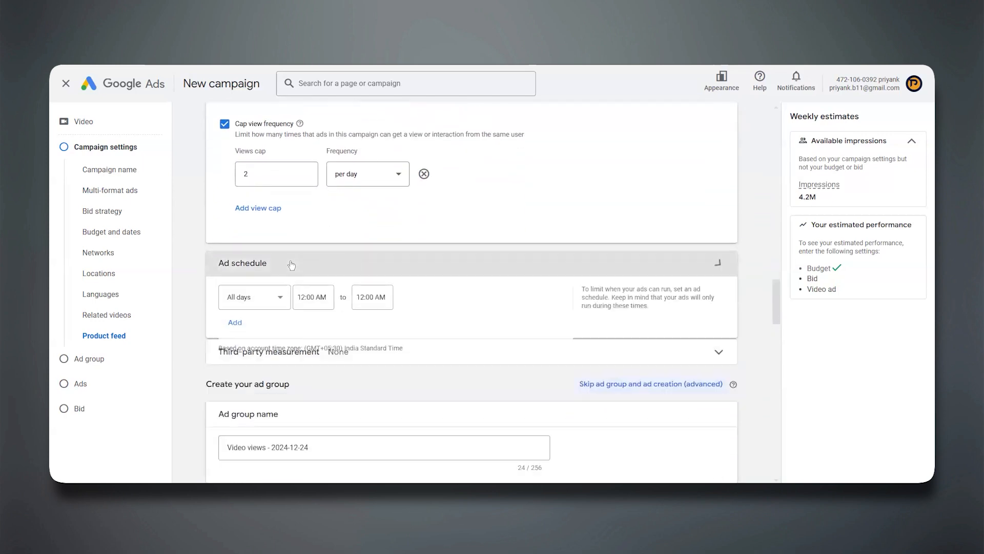
scroll(291, 263, "down", 1)
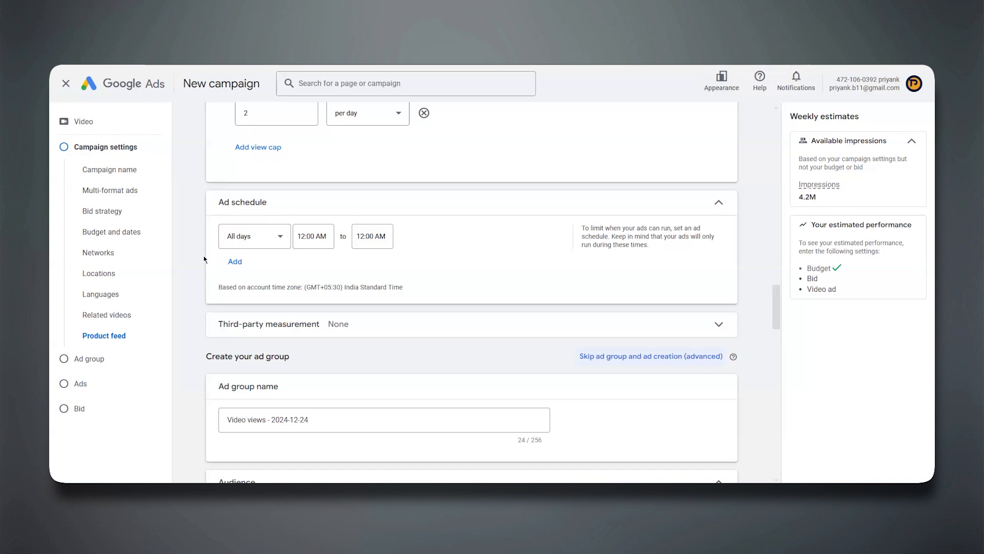
scroll(203, 249, "down", 3)
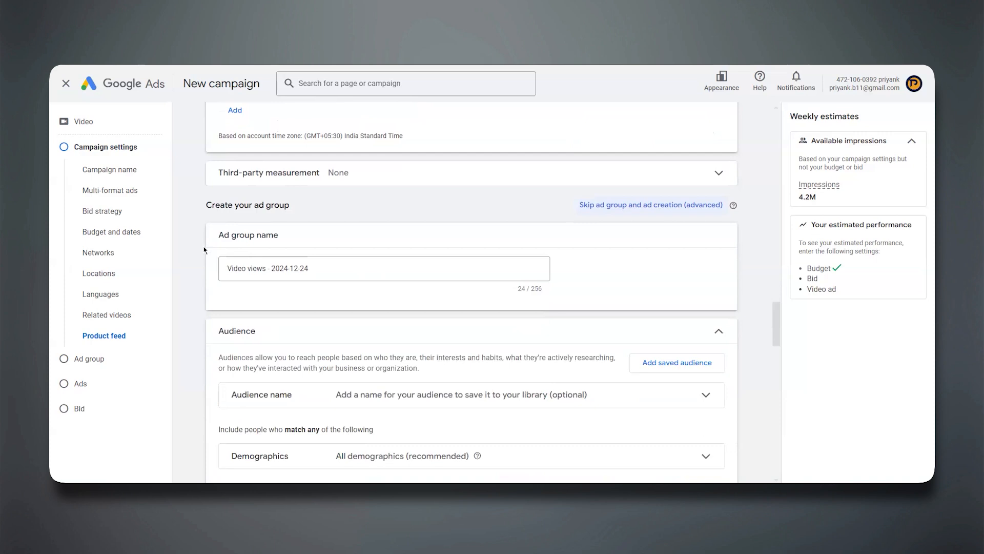
left_click(255, 174)
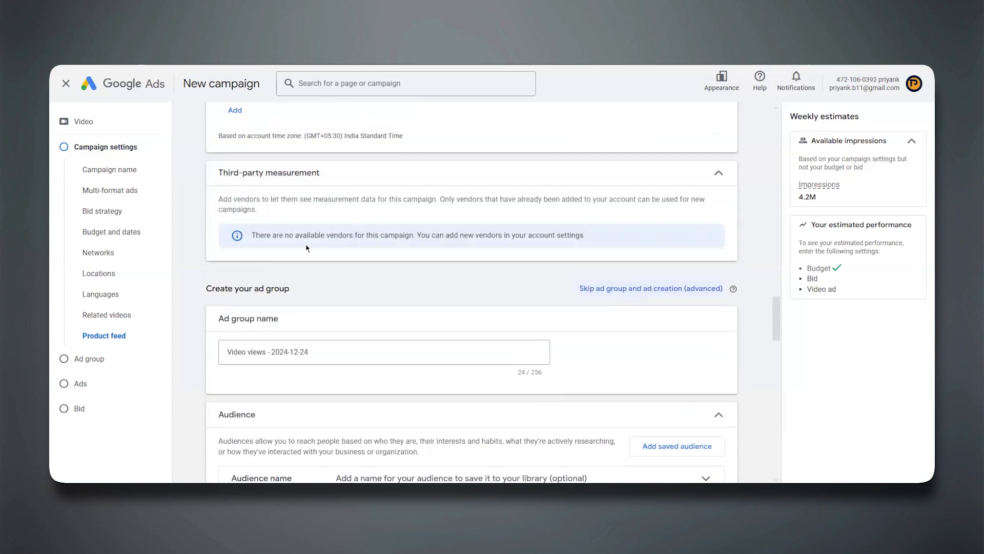
Rename the ad group as "alpha".
scroll(329, 268, "down", 2)
left_click(278, 226)
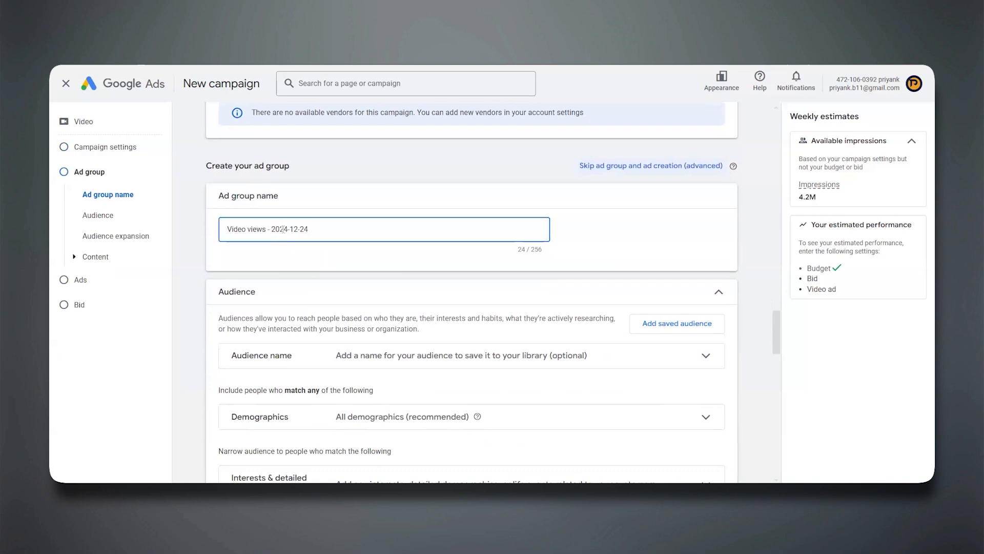
triple_click(283, 230)
type("alpha")
Expand the optional audience name setting to view its field and collapse it again.
scroll(284, 231, "down", 3)
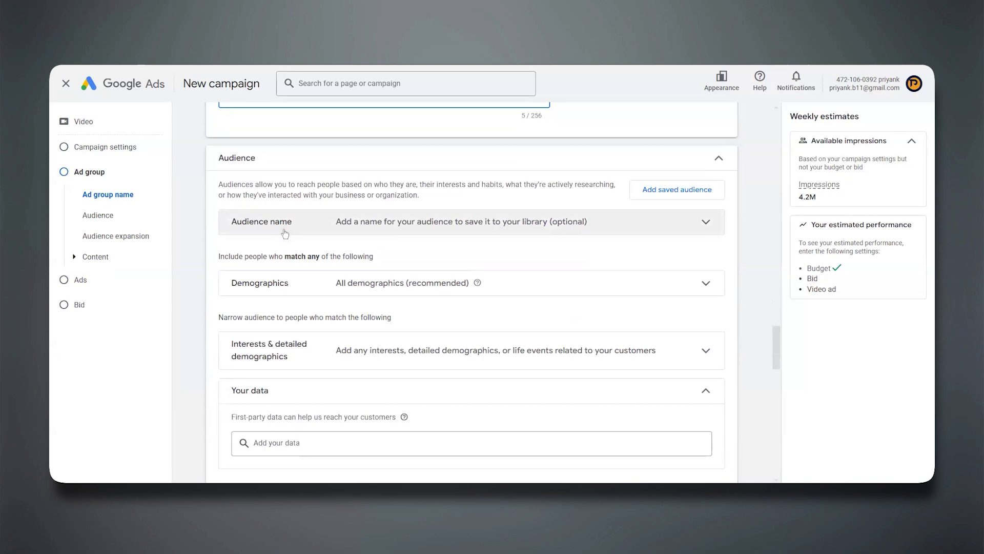
left_click(285, 234)
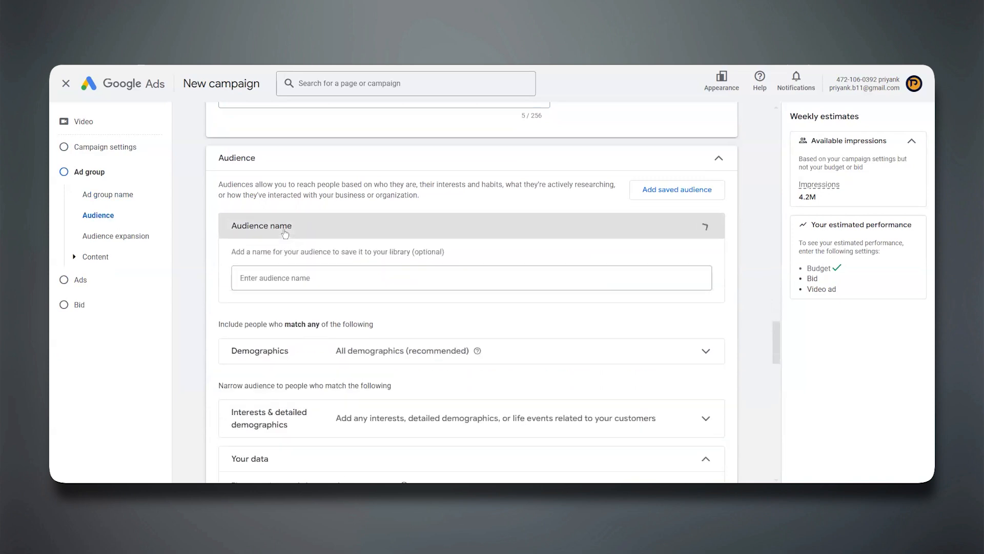
left_click(277, 281)
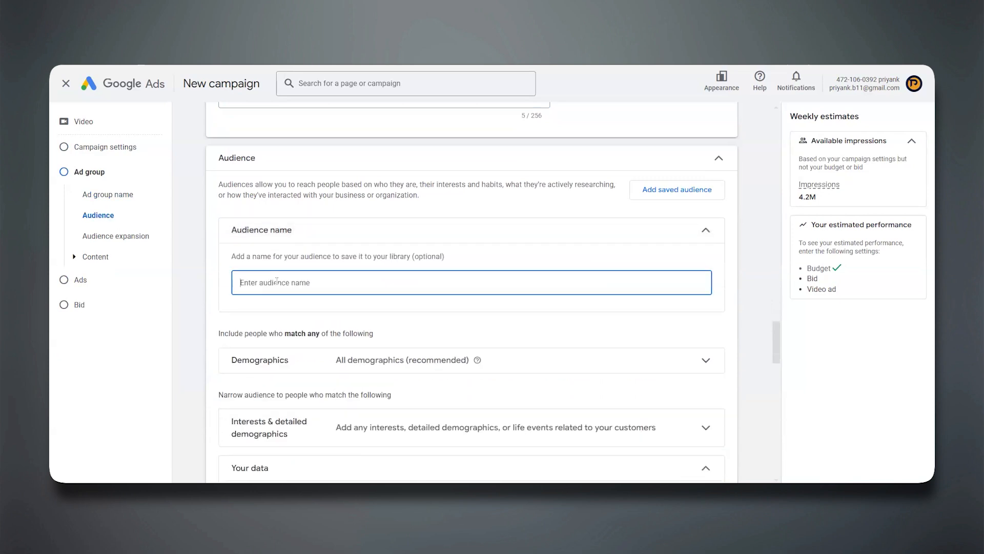
left_click(289, 227)
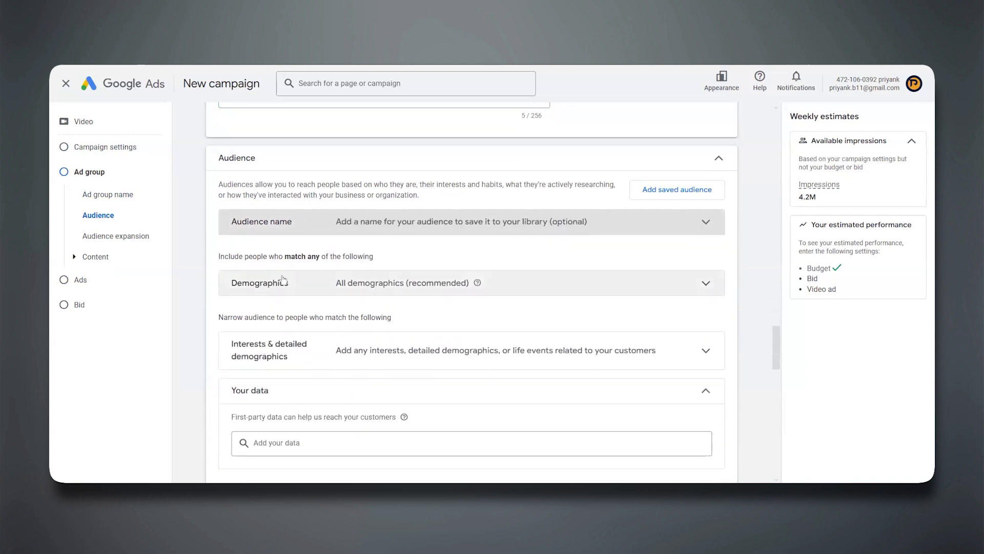
Expand the audience demographics and additional demographics, and examine the gender, age, parental status and household income options.
left_click(283, 281)
scroll(281, 281, "down", 3)
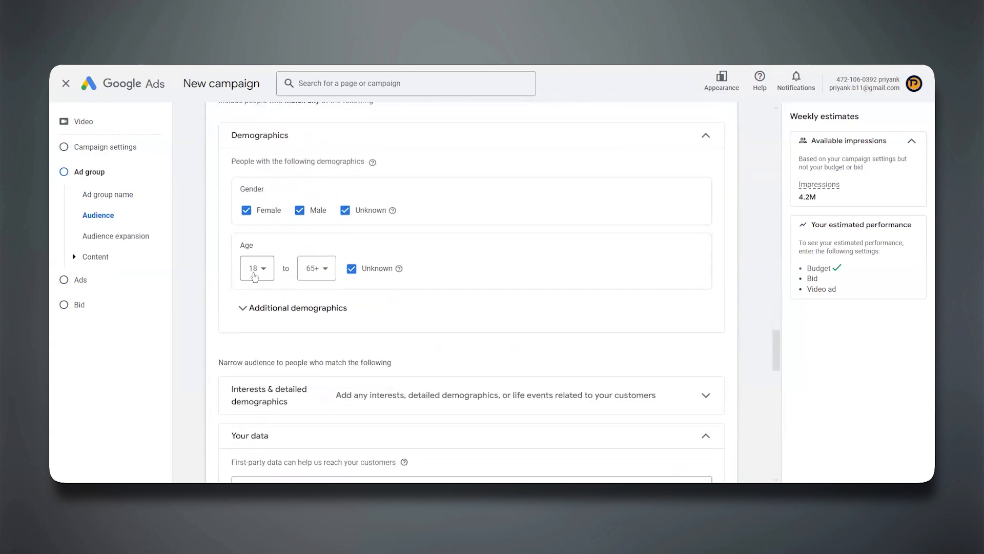
left_click(265, 310)
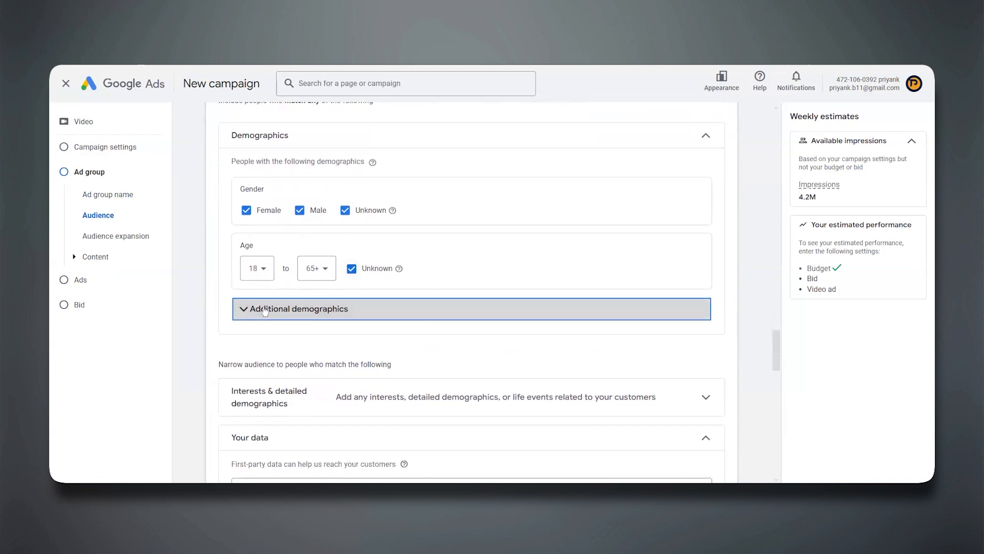
scroll(265, 311, "down", 2)
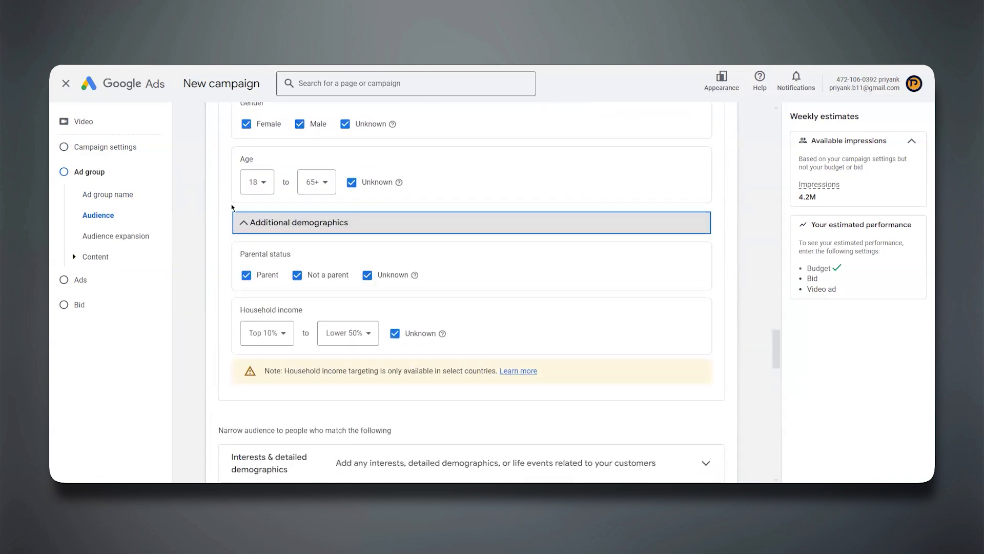
scroll(196, 323, "down", 1)
scroll(196, 322, "down", 4)
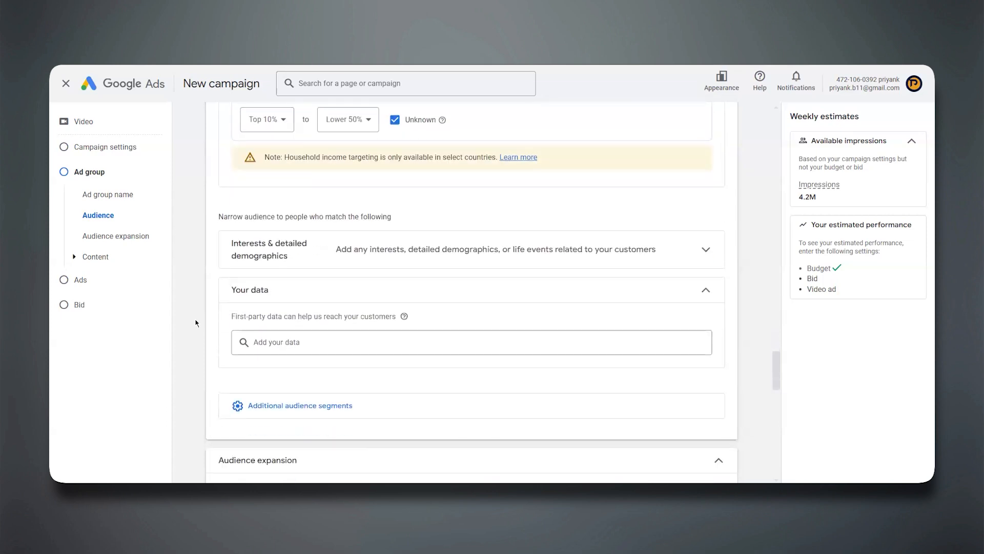
Expand the interests and detailed demographics and examine the suggested audience segments and the first-party data option.
left_click(283, 254)
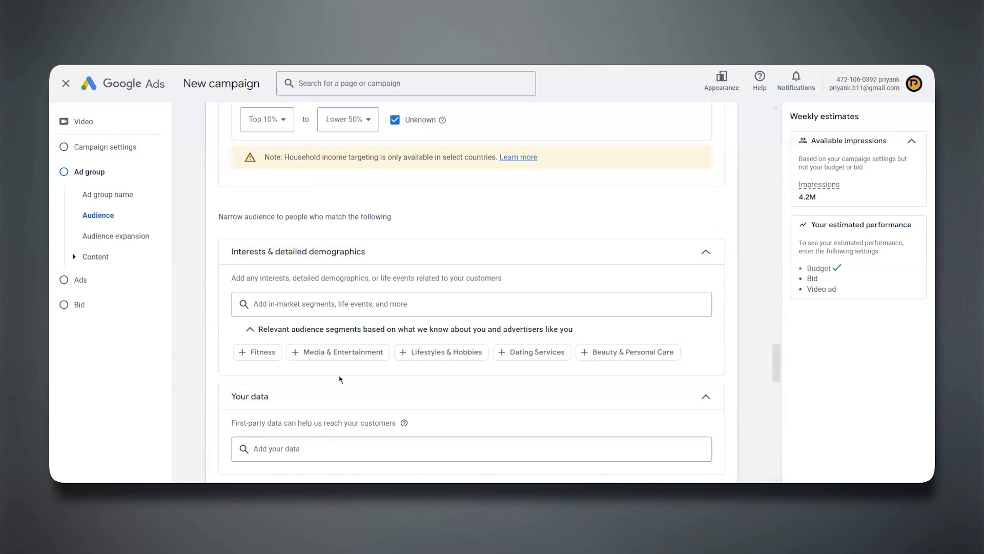
scroll(339, 379, "down", 1)
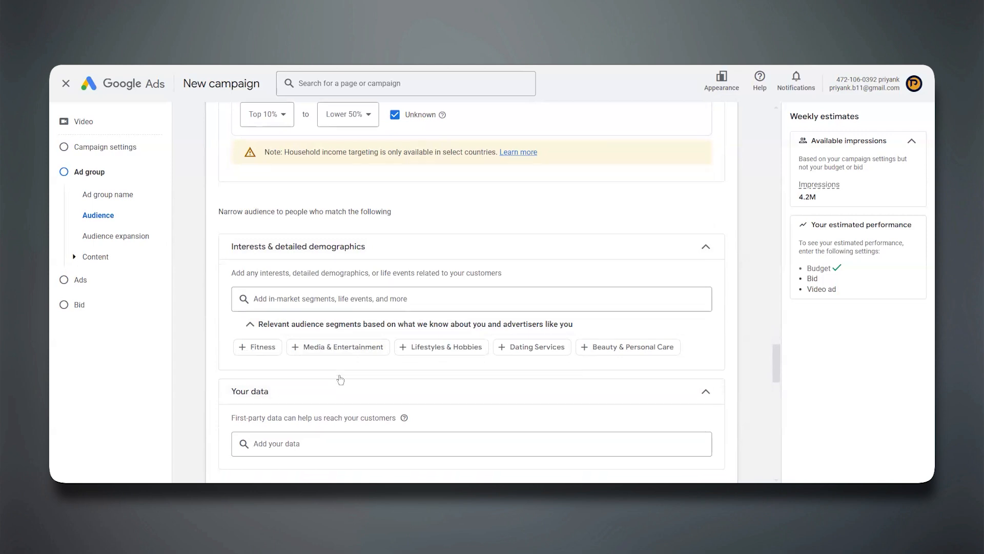
scroll(340, 379, "down", 4)
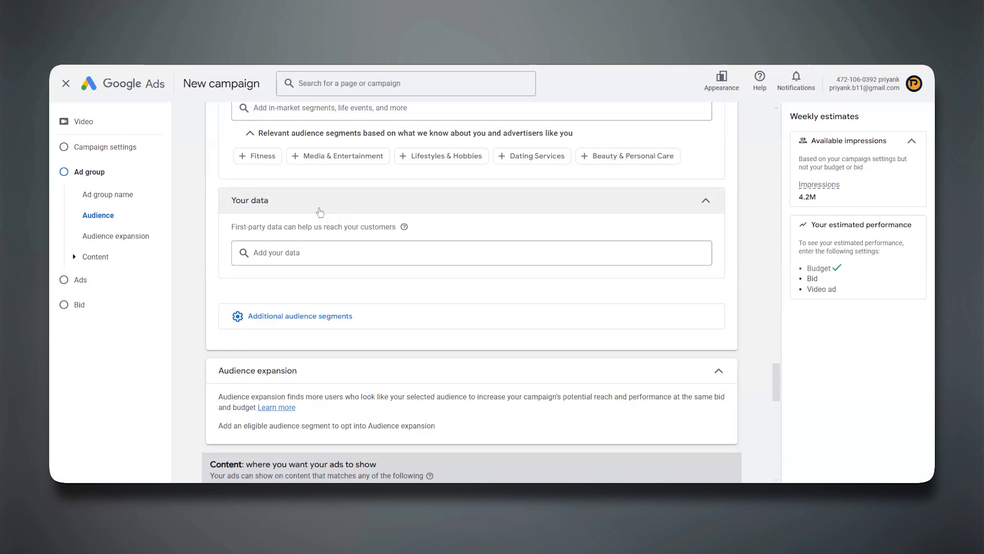
scroll(320, 212, "up", 3)
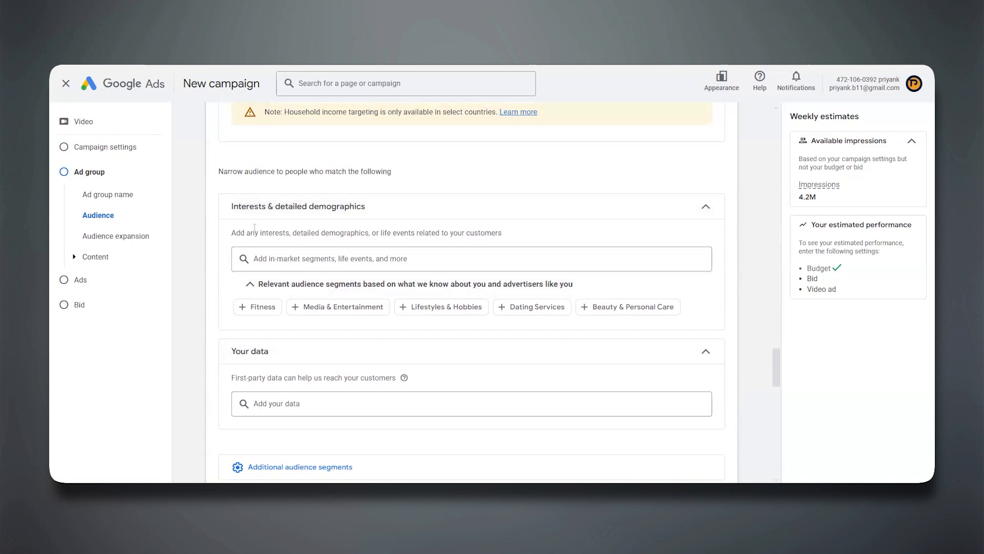
Copy the URL of Prinik Academy's Short "How to Remove Third Party Access Form Gmail Account" from YouTube and add it as the ad's video.
scroll(198, 323, "down", 10)
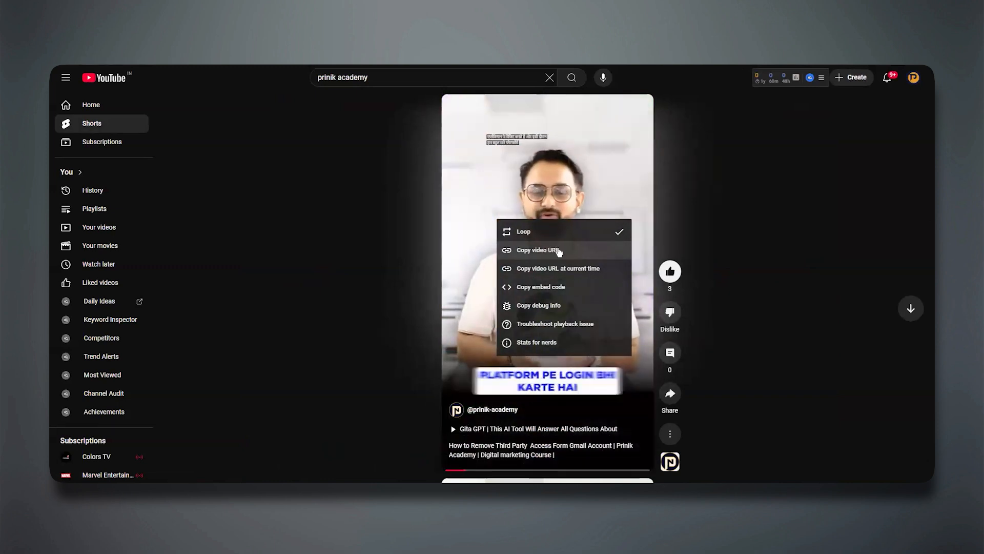
left_click(551, 251)
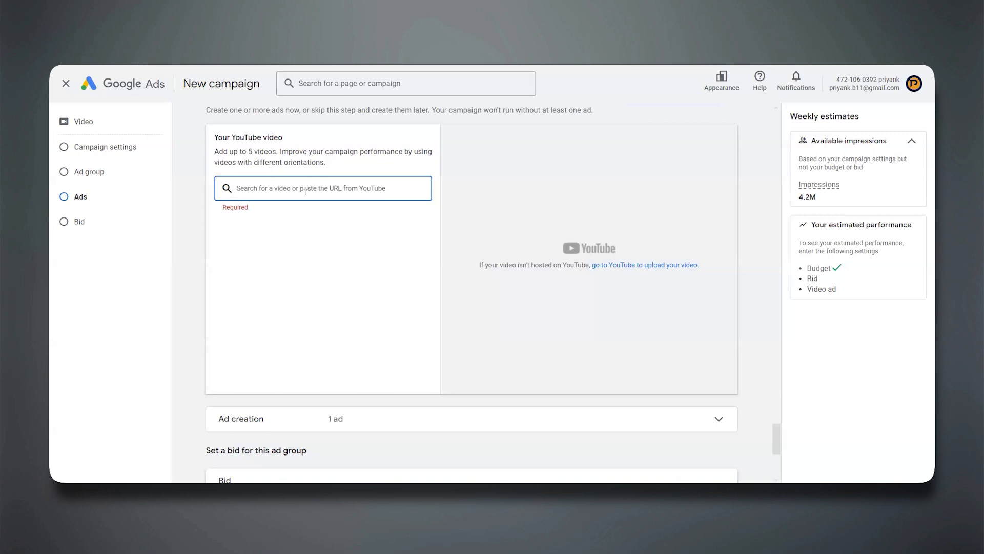
key("ctrl+v")
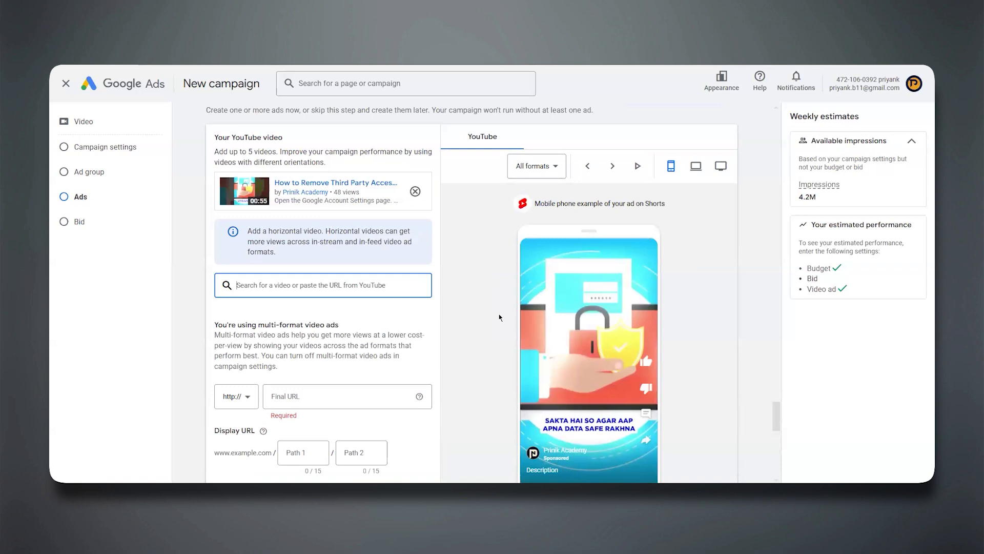
scroll(499, 317, "down", 2)
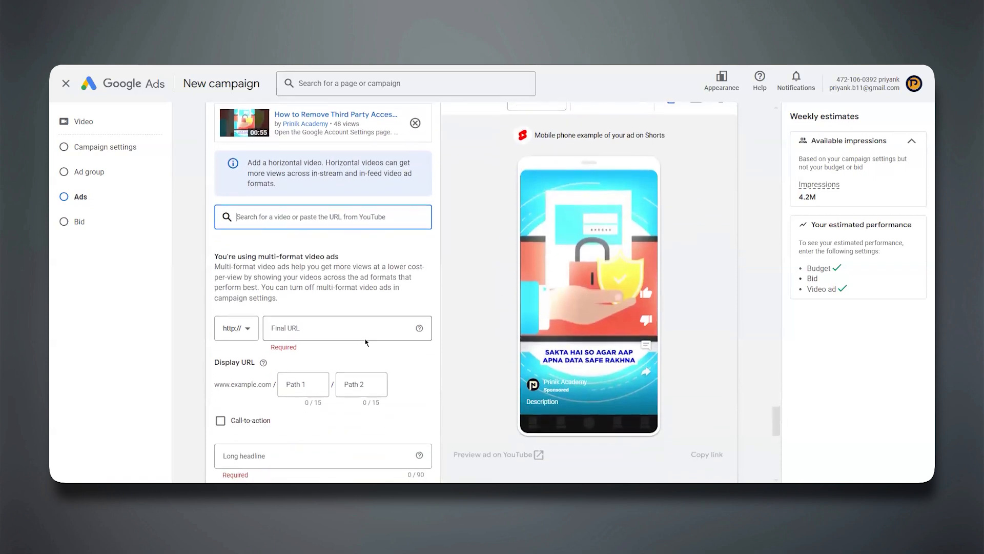
left_click(315, 328)
type("https://")
type("prinikacadem")
type("y.com")
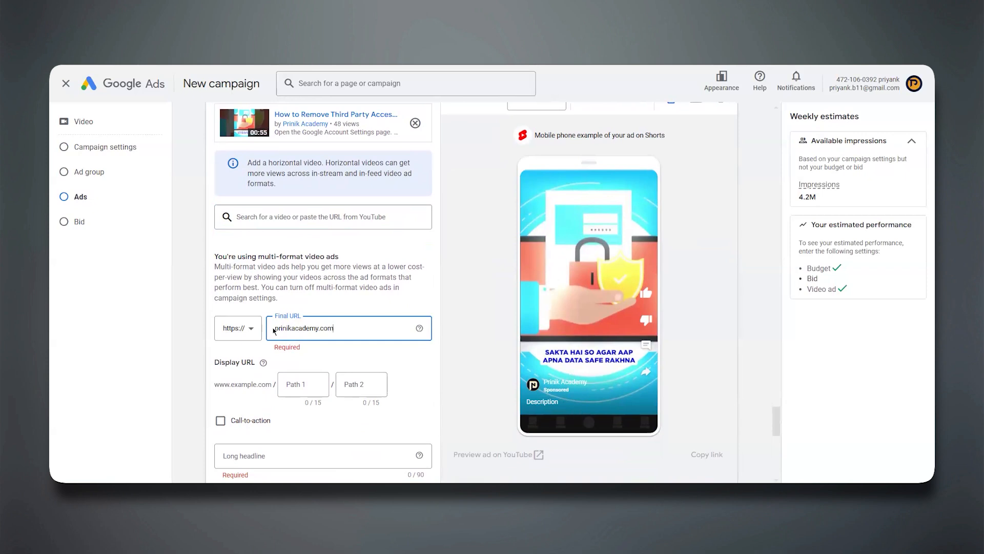
Set the display URL's first path to "Admission" and its second path to "Course".
left_click(294, 383)
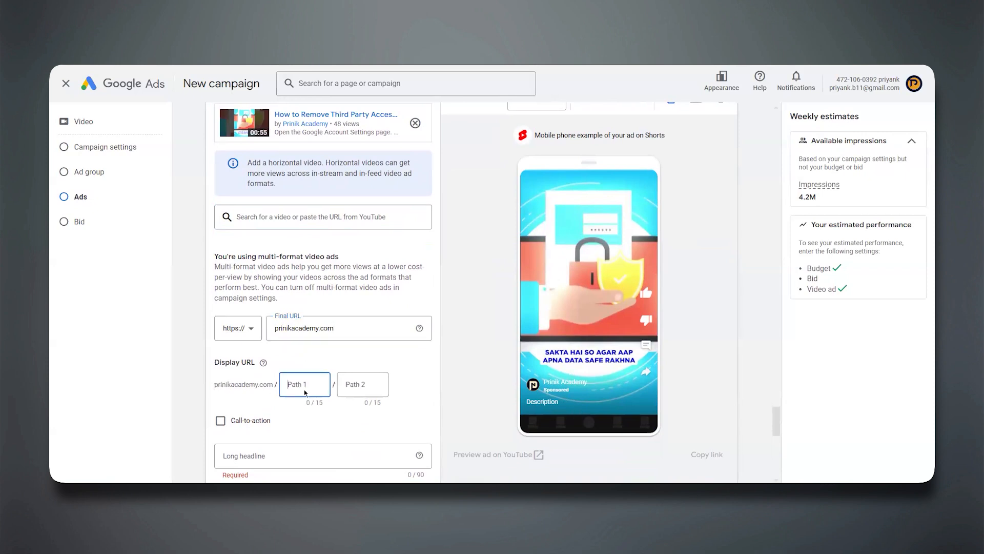
type("Admission")
key("Tab")
type("Course")
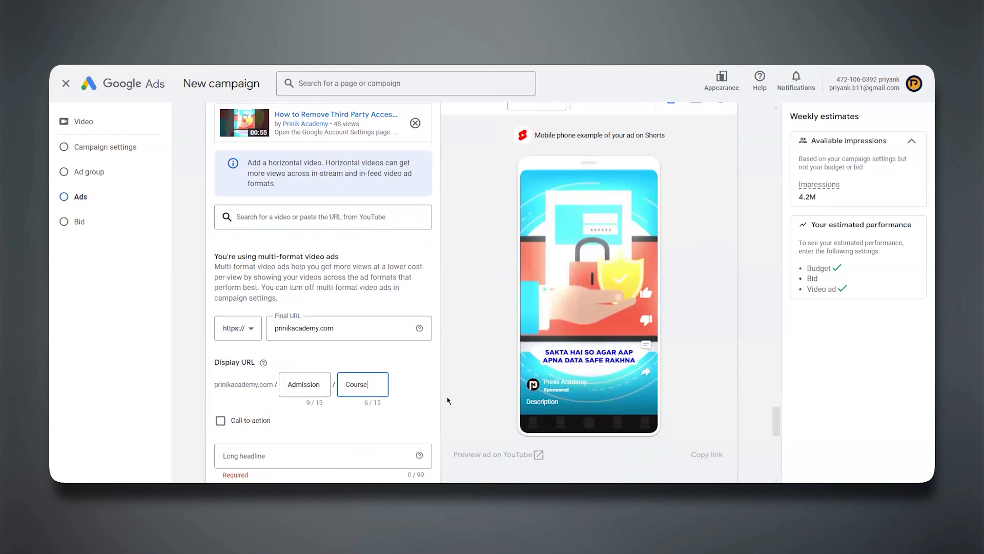
Enable the call-to-action for the video ad and set its text to "Learn more".
scroll(318, 422, "down", 1)
left_click(220, 353)
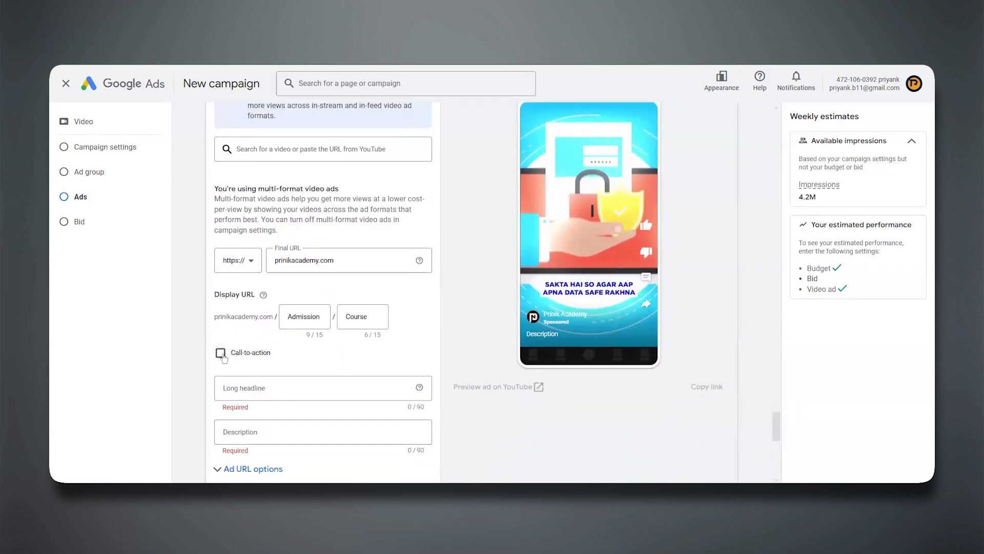
scroll(226, 354, "down", 2)
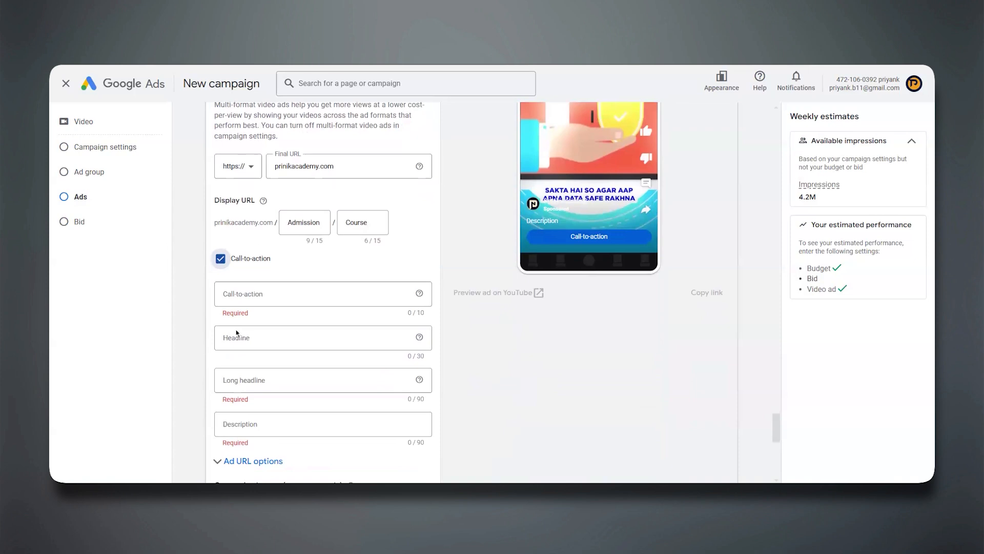
left_click(248, 297)
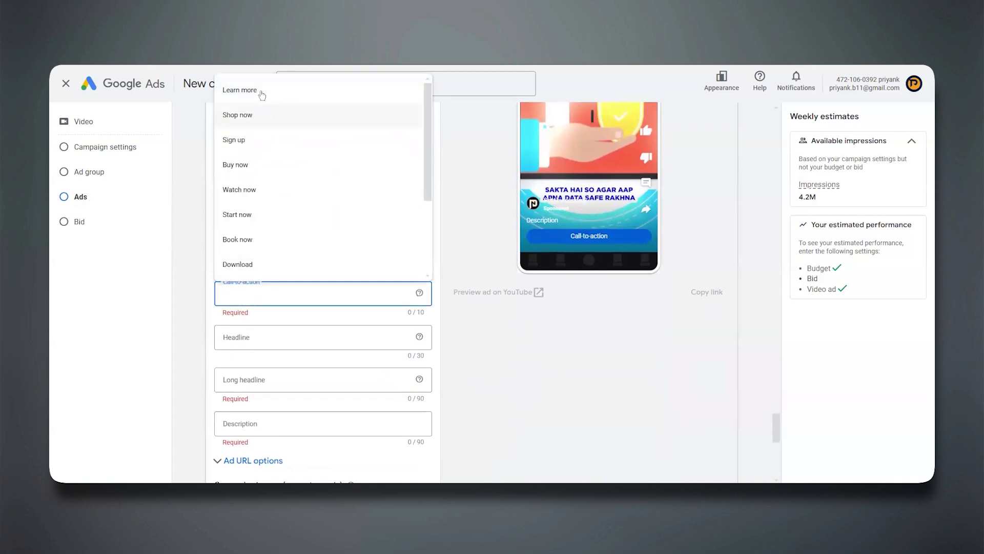
scroll(247, 268, "down", 3)
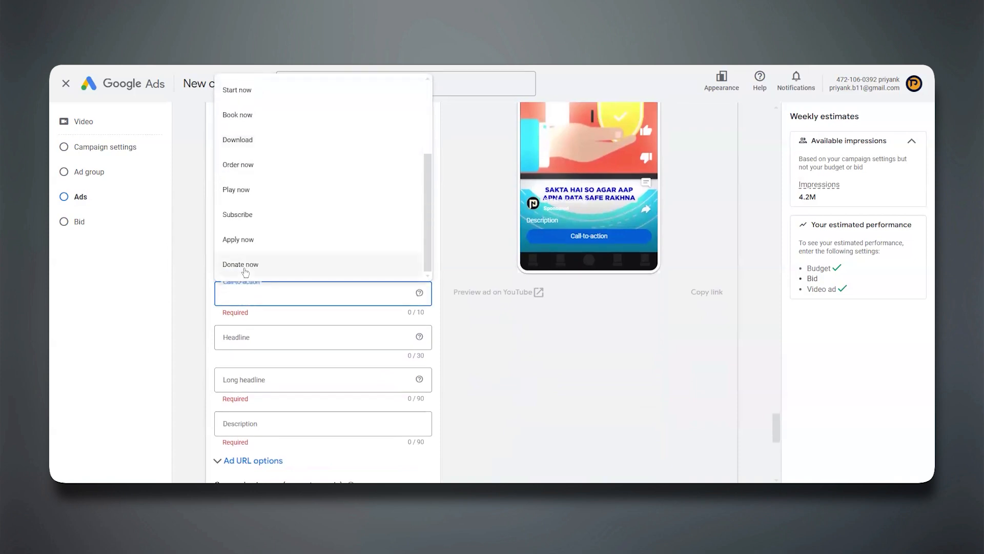
scroll(259, 141, "up", 3)
scroll(259, 138, "up", 2)
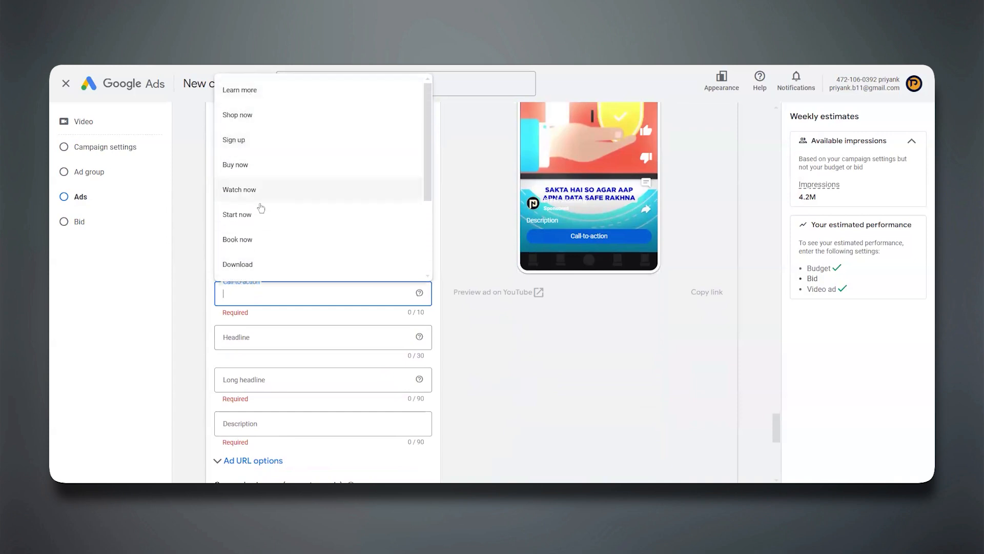
scroll(264, 215, "down", 3)
scroll(263, 215, "down", 1)
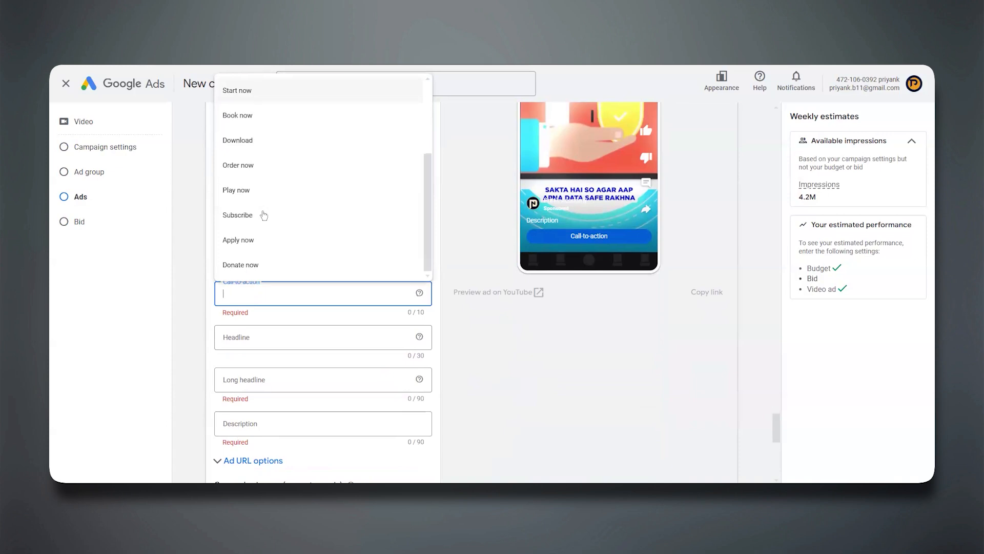
scroll(263, 215, "up", 3)
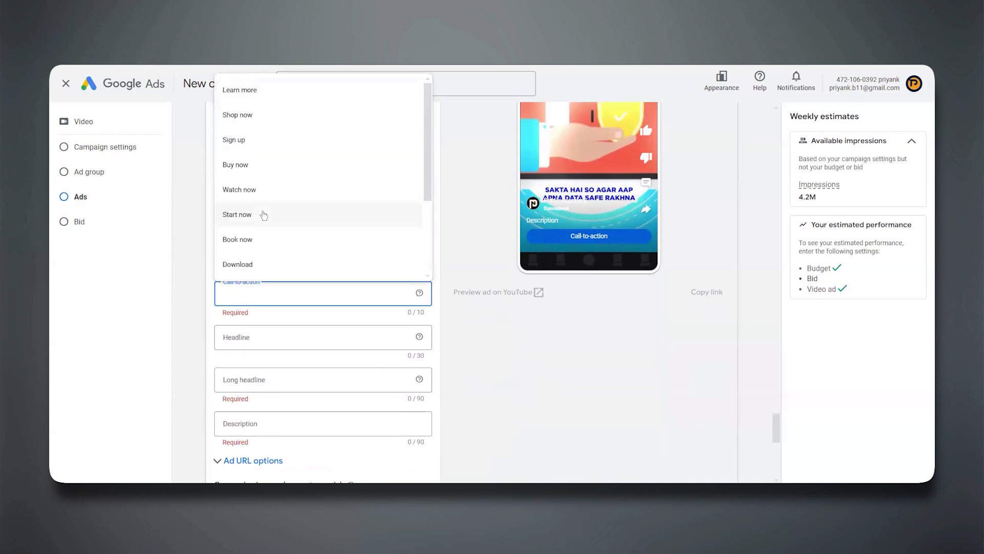
left_click(260, 96)
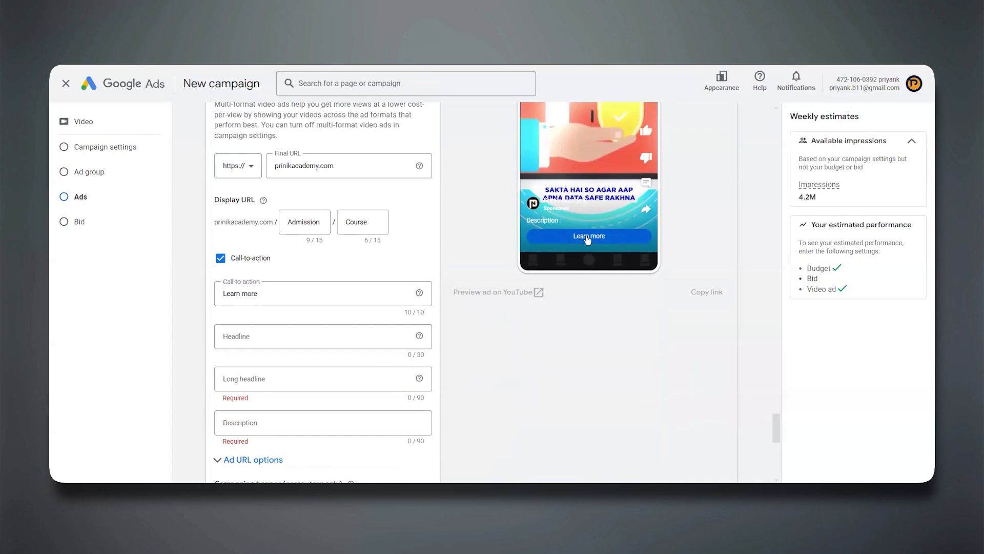
Set the headline to "Digital Marketing Course" and the long headline to "1 Digital Marketing Academy with AI Integrated Modules".
left_click(265, 336)
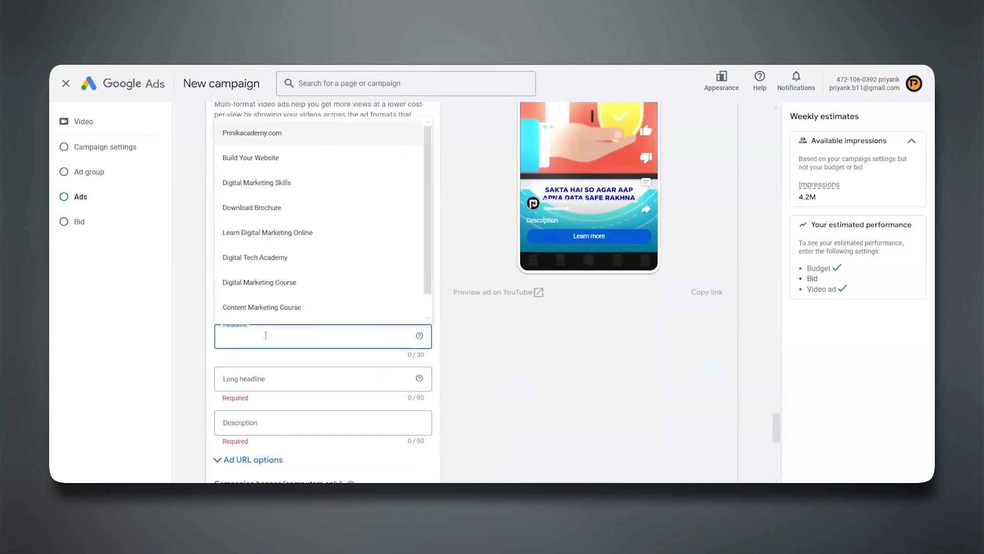
left_click(267, 291)
left_click(247, 379)
left_click(249, 409)
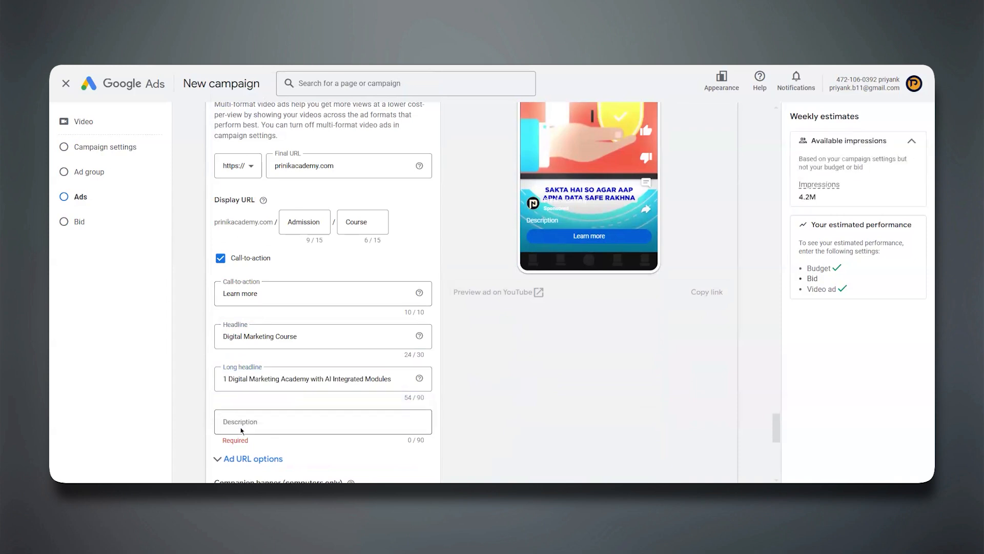
Set the ad's description to "Digital Marketing Academy with 70+ AI integrated modules".
left_click(238, 423)
left_click(267, 343)
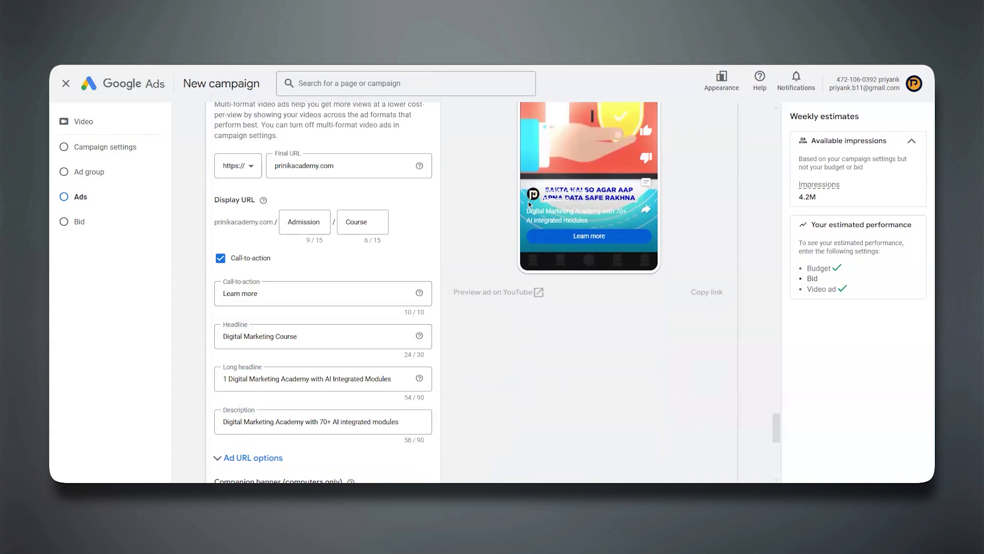
Use the uploaded "We Are Digital Marketing Agency" image as the companion banner and name the ad "Video-1".
scroll(313, 402, "down", 5)
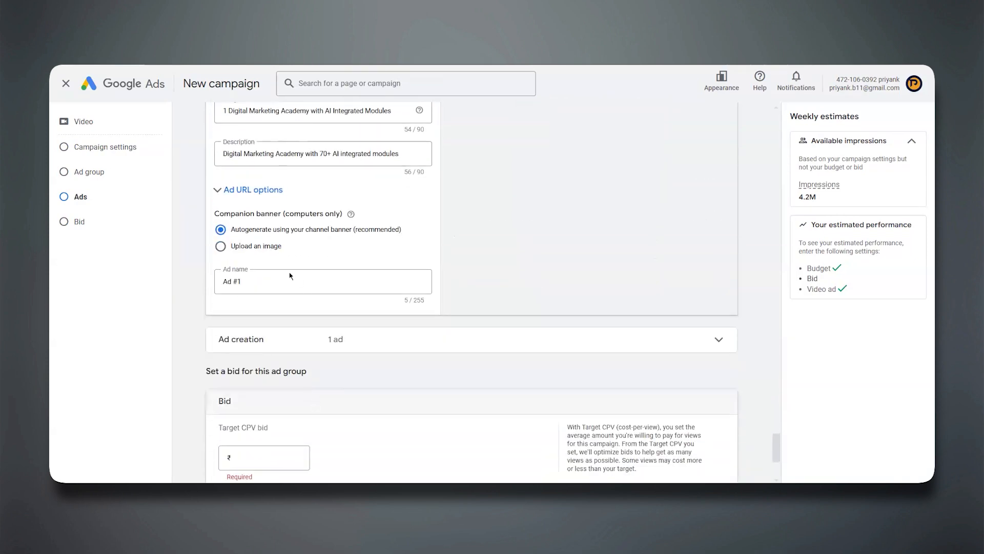
left_click(221, 246)
scroll(552, 207, "up", 4)
scroll(552, 204, "down", 3)
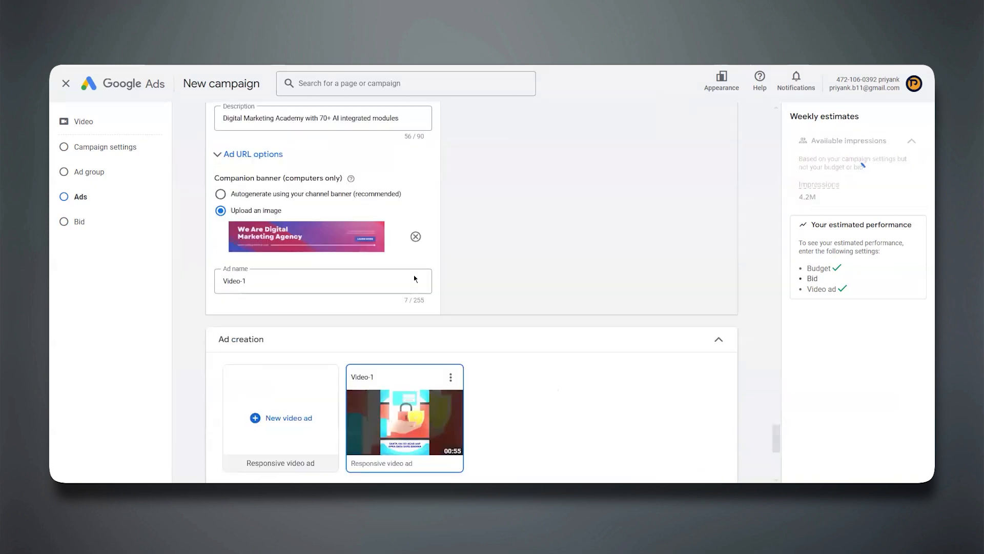
Apply the suggested target CPV bid of ₹0.86 to the ad group and create the campaign.
scroll(415, 279, "down", 5)
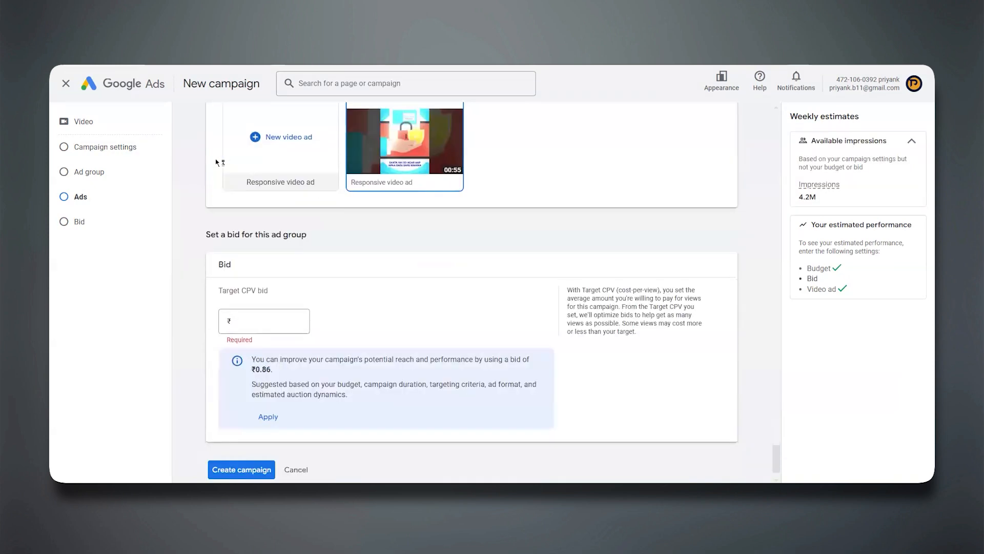
left_click(250, 323)
left_click_drag(262, 369, 283, 375)
left_click(243, 321)
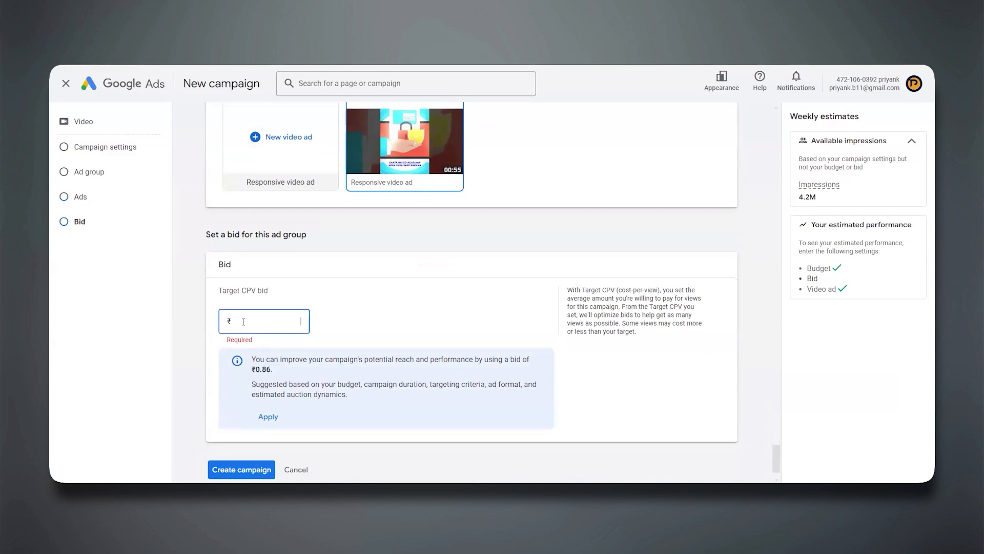
left_click(268, 417)
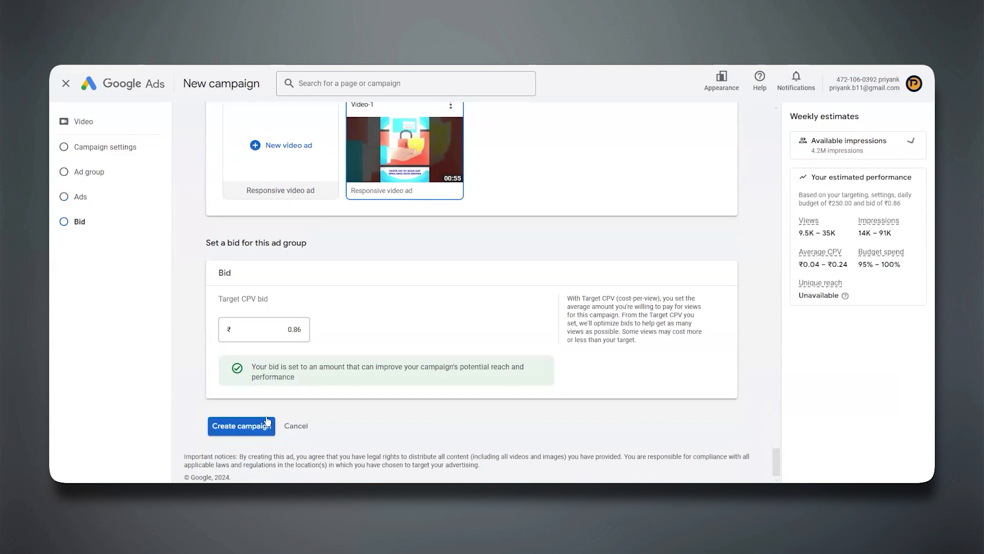
left_click(240, 427)
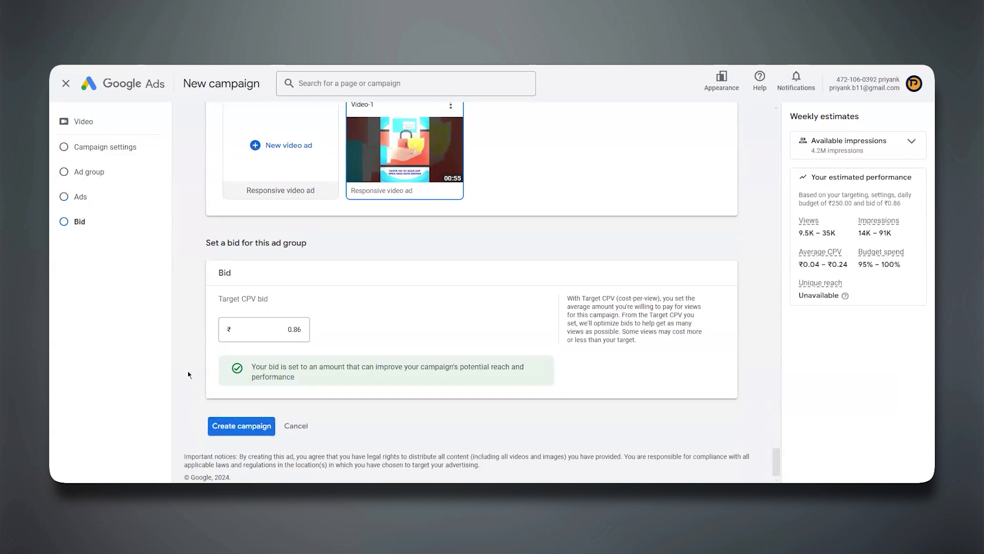